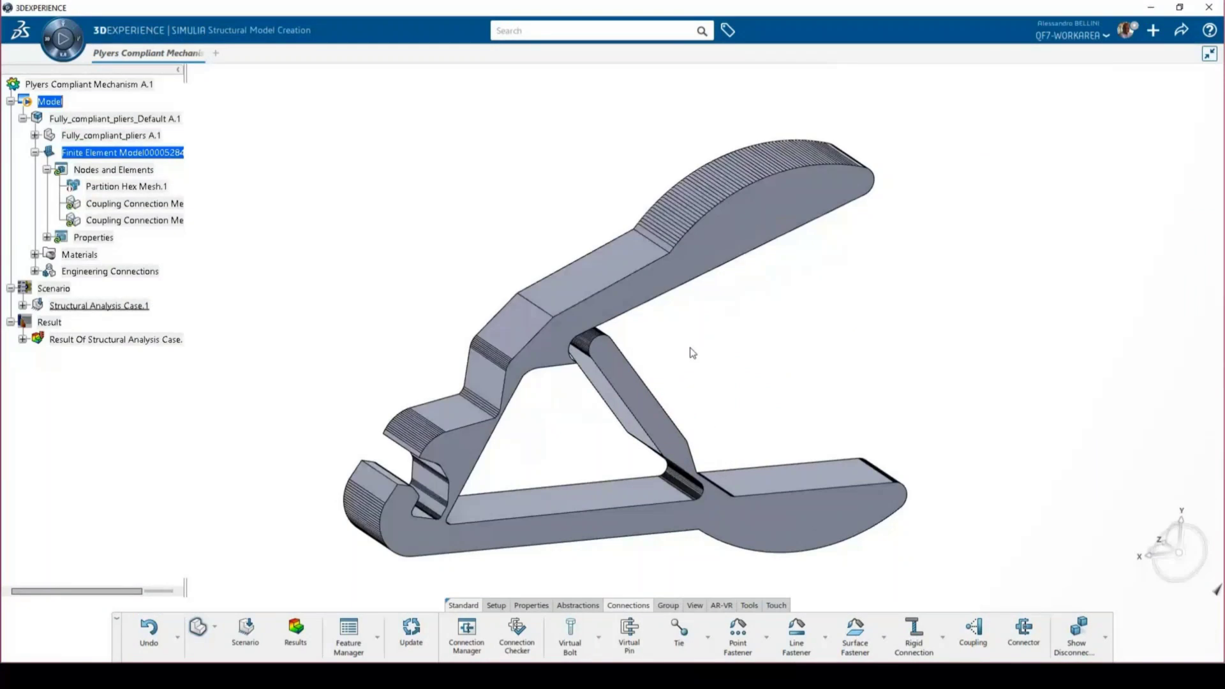
Create a Sweep 3D Mesh on the pliers body in mesh creation, initializing the mesh size from the geometry, and generate it.
{"action": "left_click", "coordinate": [214, 628]}
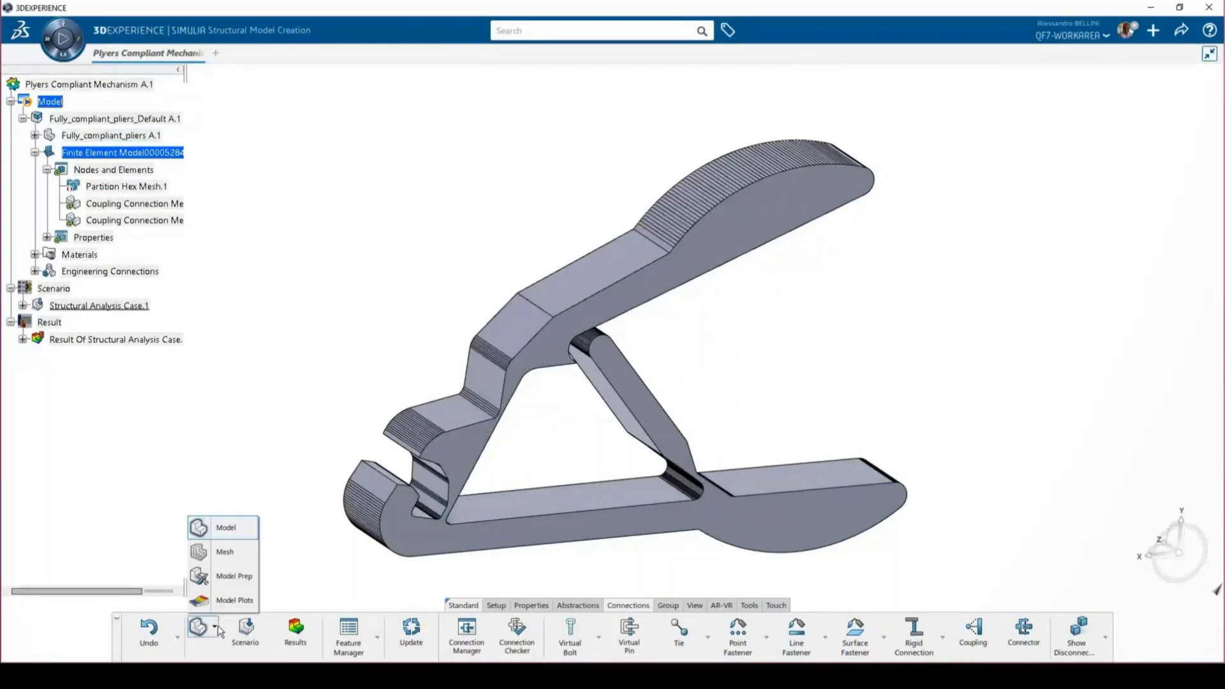
{"action": "left_click", "coordinate": [225, 556]}
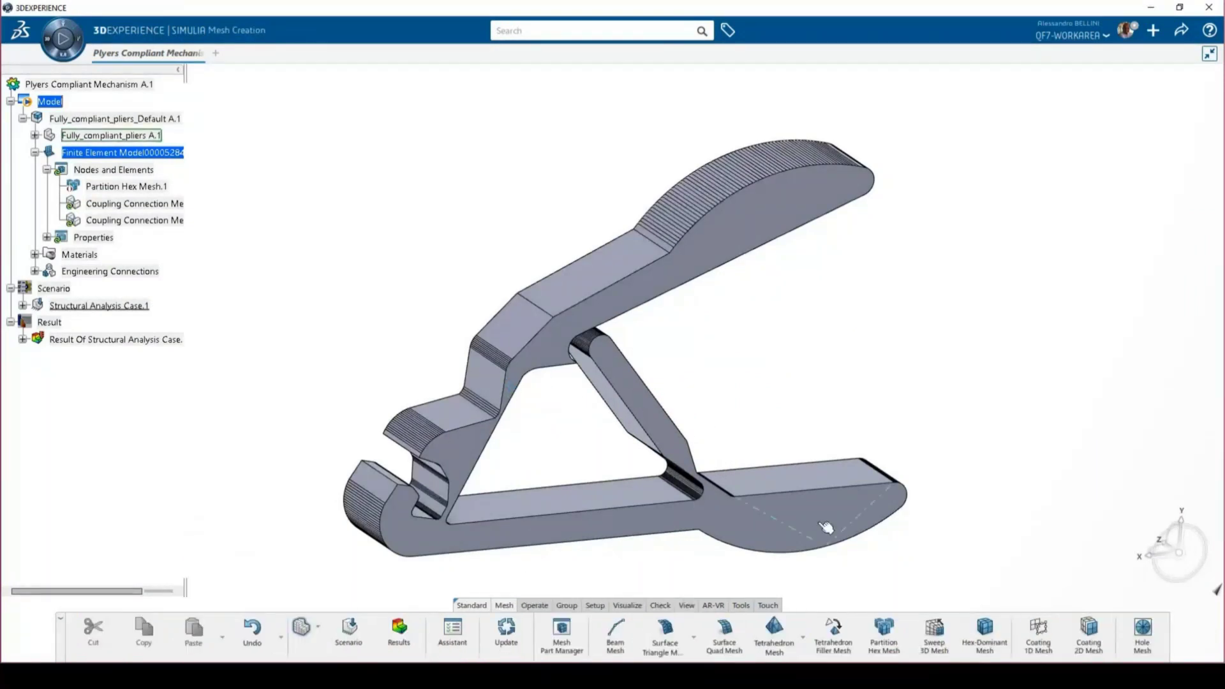
{"action": "left_click", "coordinate": [934, 635]}
{"action": "scroll", "coordinate": [623, 396], "scroll_direction": "up", "scroll_amount": 3}
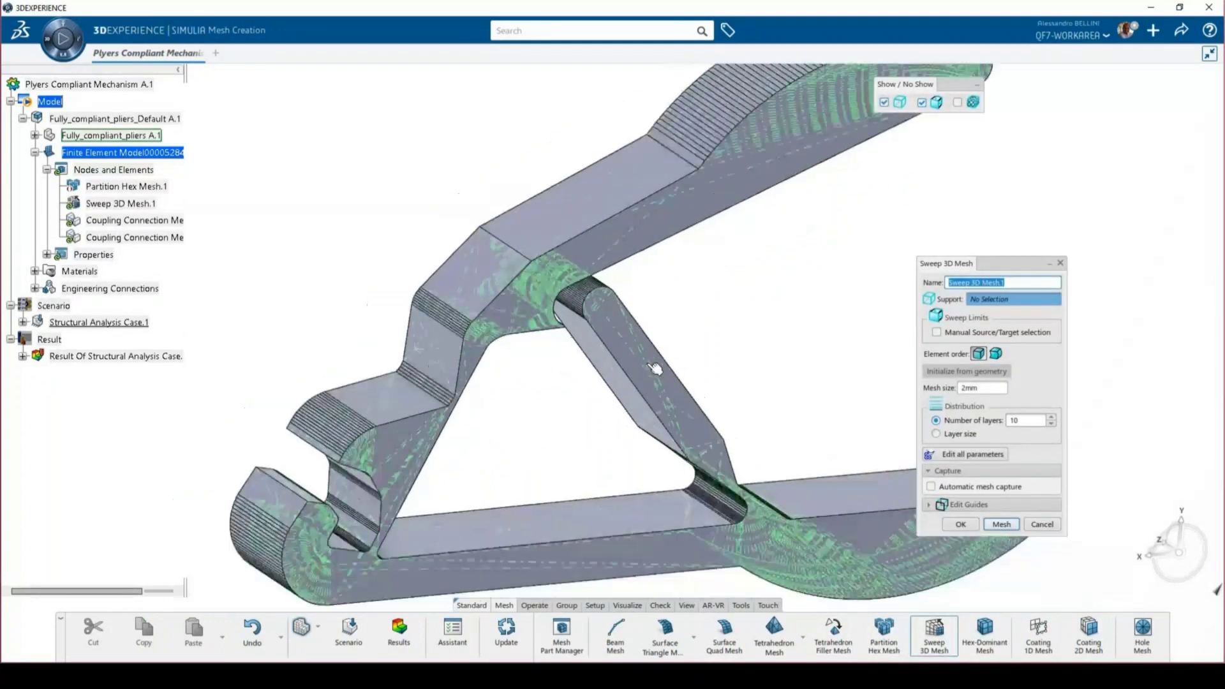
{"action": "left_click", "coordinate": [647, 363]}
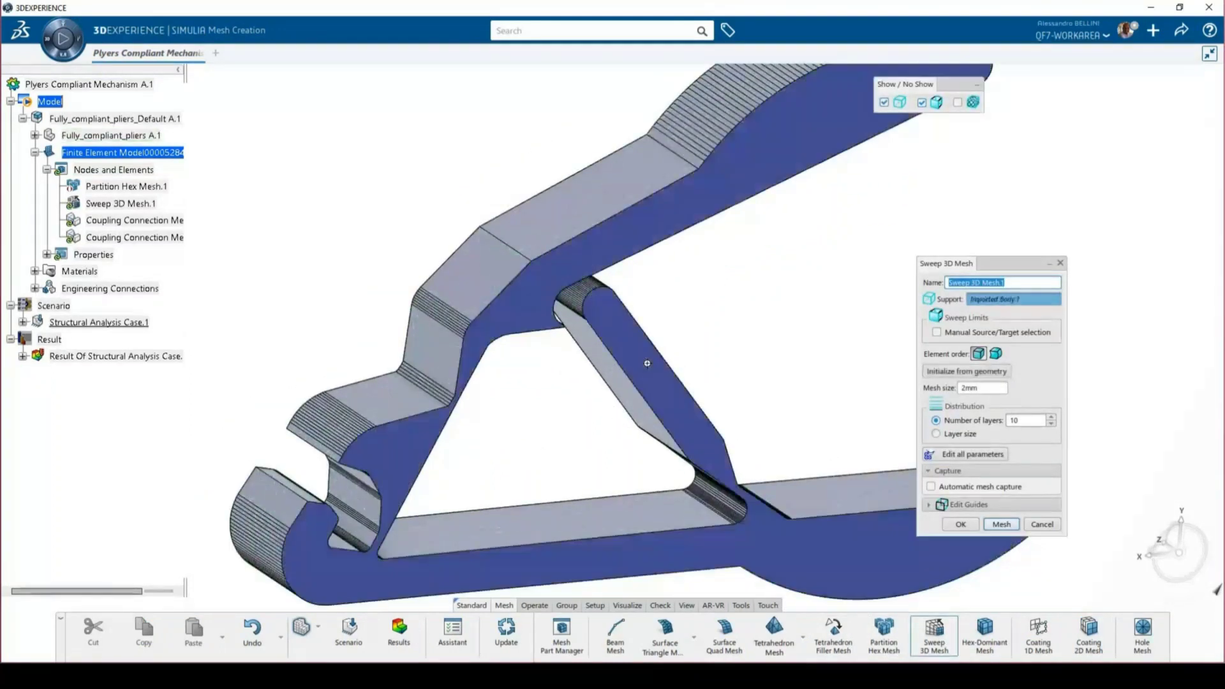
{"action": "left_click", "coordinate": [979, 373]}
{"action": "double_click", "coordinate": [997, 388]}
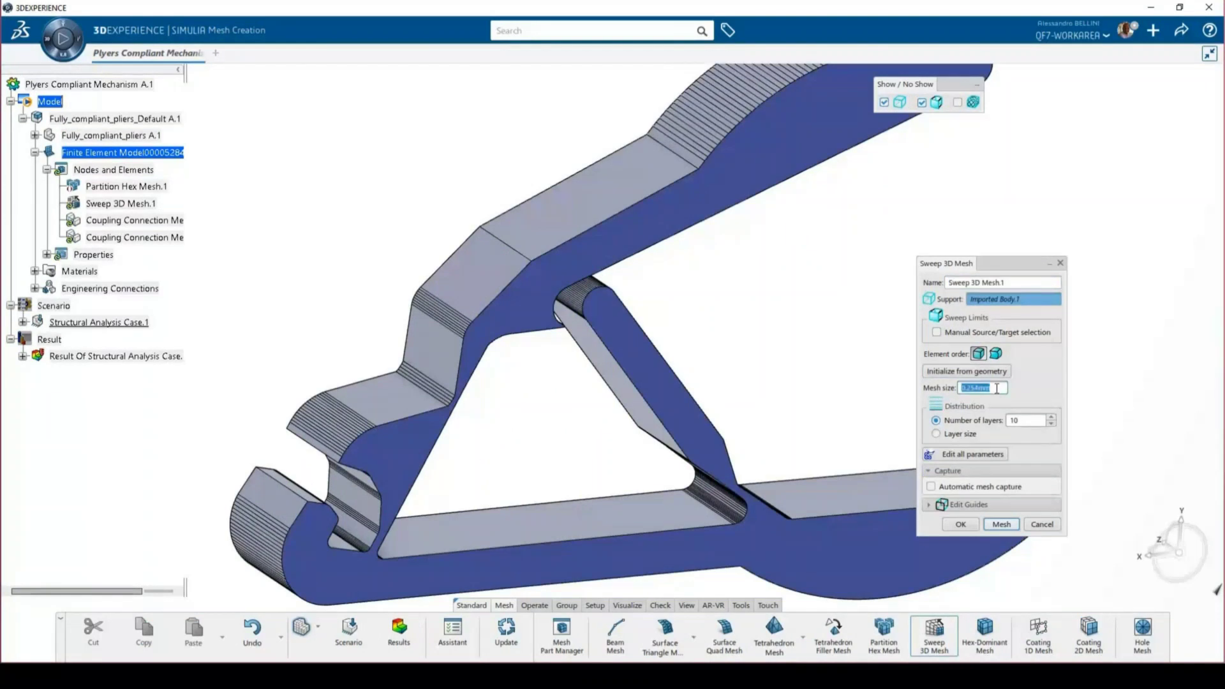
{"action": "left_click", "coordinate": [1001, 524]}
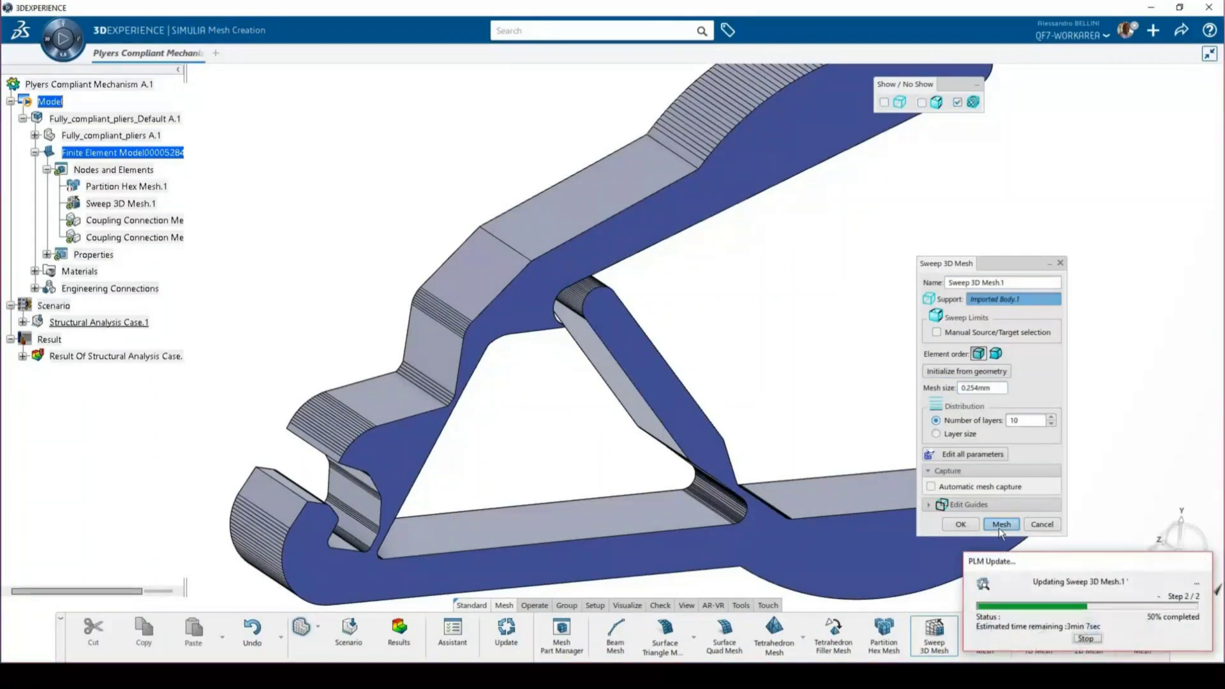
Set the sweep mesh size to 0.1 mm and regenerate the mesh.
{"action": "double_click", "coordinate": [999, 388]}
{"action": "type", "text": "0.1"}
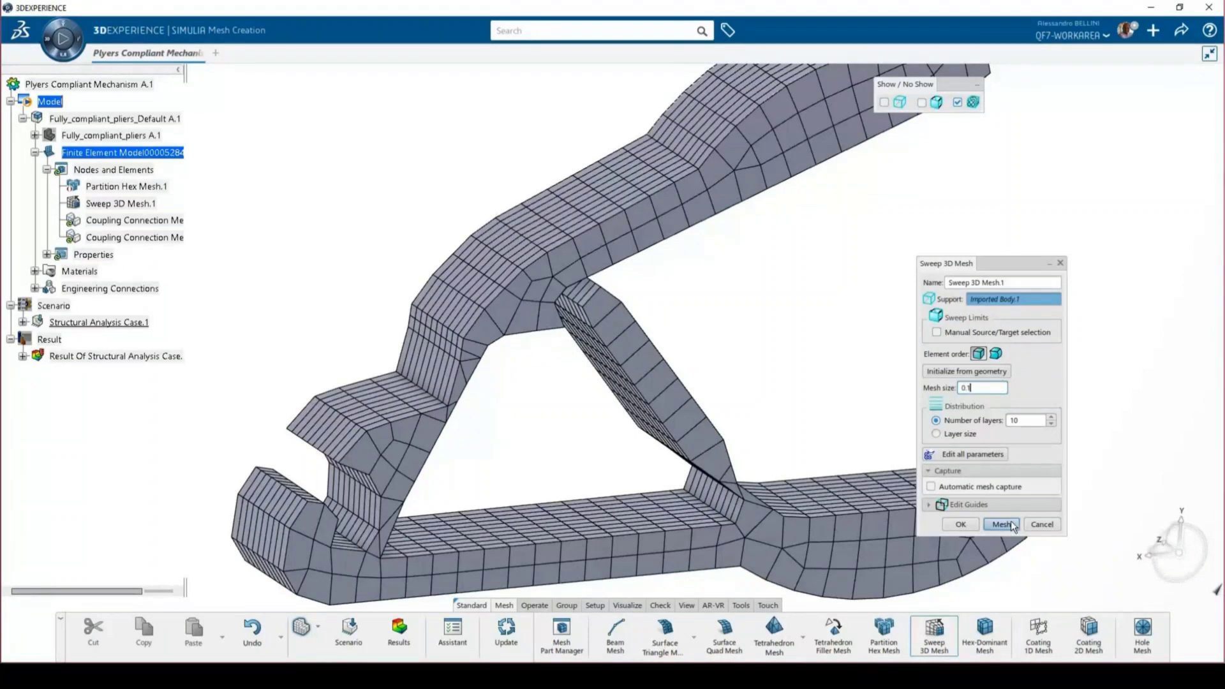
{"action": "left_click", "coordinate": [1011, 521]}
Refine the sweep mesh to a size of 0.05 mm, regenerate it and accept the mesh definition.
{"action": "double_click", "coordinate": [986, 387]}
{"action": "type", "text": "0.05"}
{"action": "left_click", "coordinate": [1013, 523]}
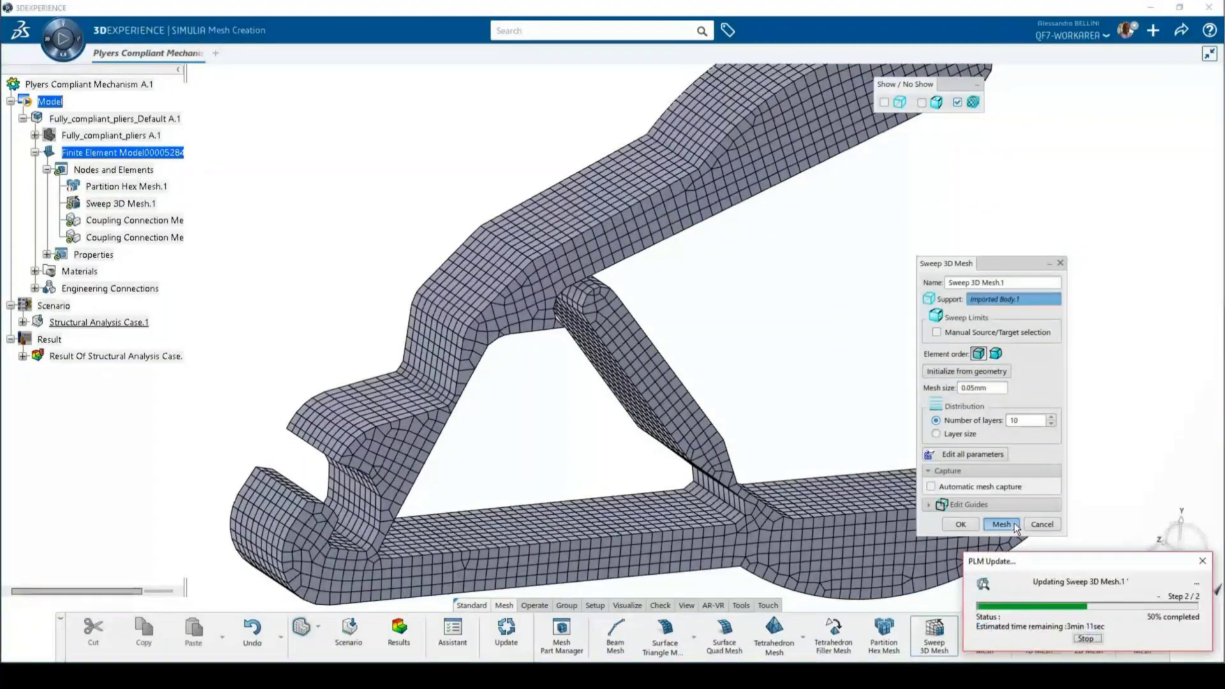
{"action": "mouse_move", "coordinate": [740, 461]}
{"action": "middle_mouse_down"}
{"action": "mouse_move", "coordinate": [747, 391]}
{"action": "mouse_move", "coordinate": [809, 437]}
{"action": "mouse_move", "coordinate": [758, 426]}
{"action": "mouse_move", "coordinate": [735, 463]}
{"action": "middle_mouse_up"}
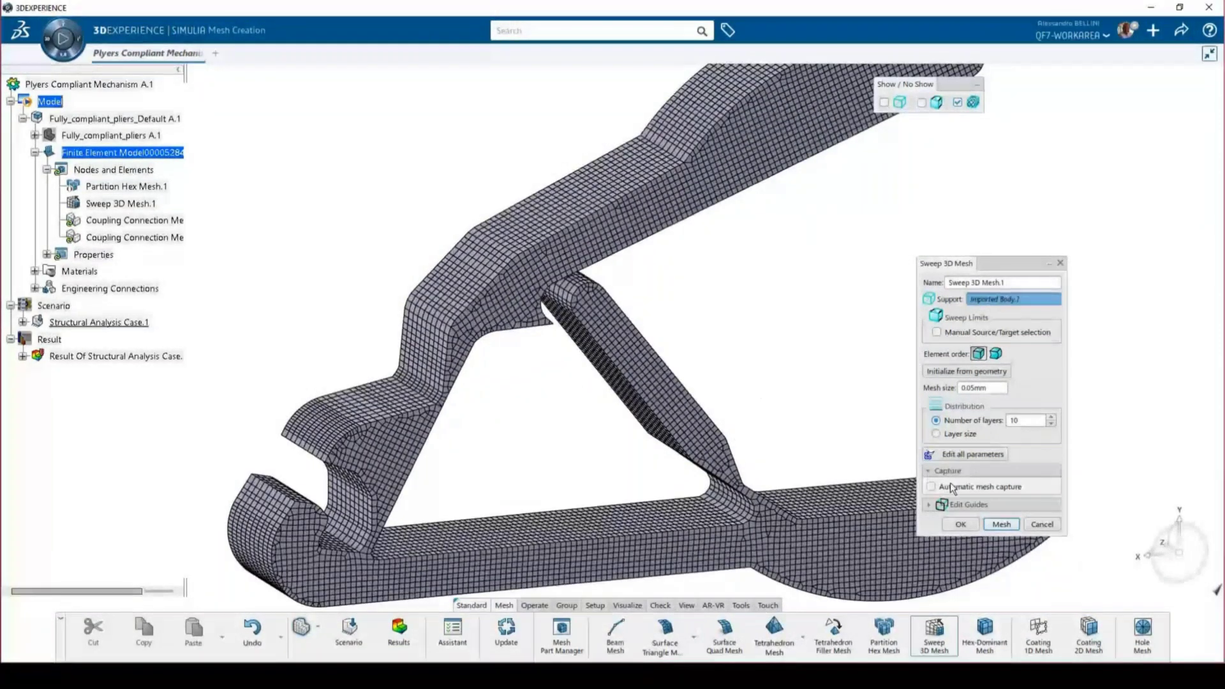
{"action": "left_click", "coordinate": [978, 520]}
Hide the FE model through visualization management so that only the pliers geometry is displayed.
{"action": "right_click", "coordinate": [1019, 258]}
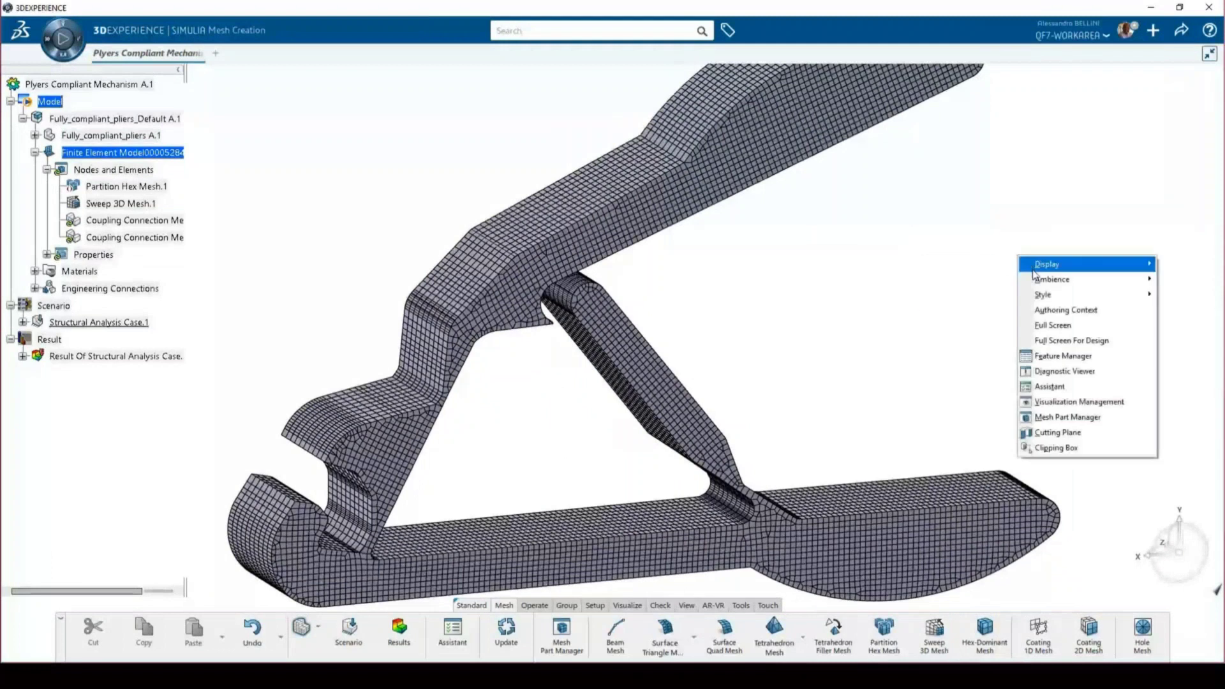
{"action": "left_click", "coordinate": [1085, 401]}
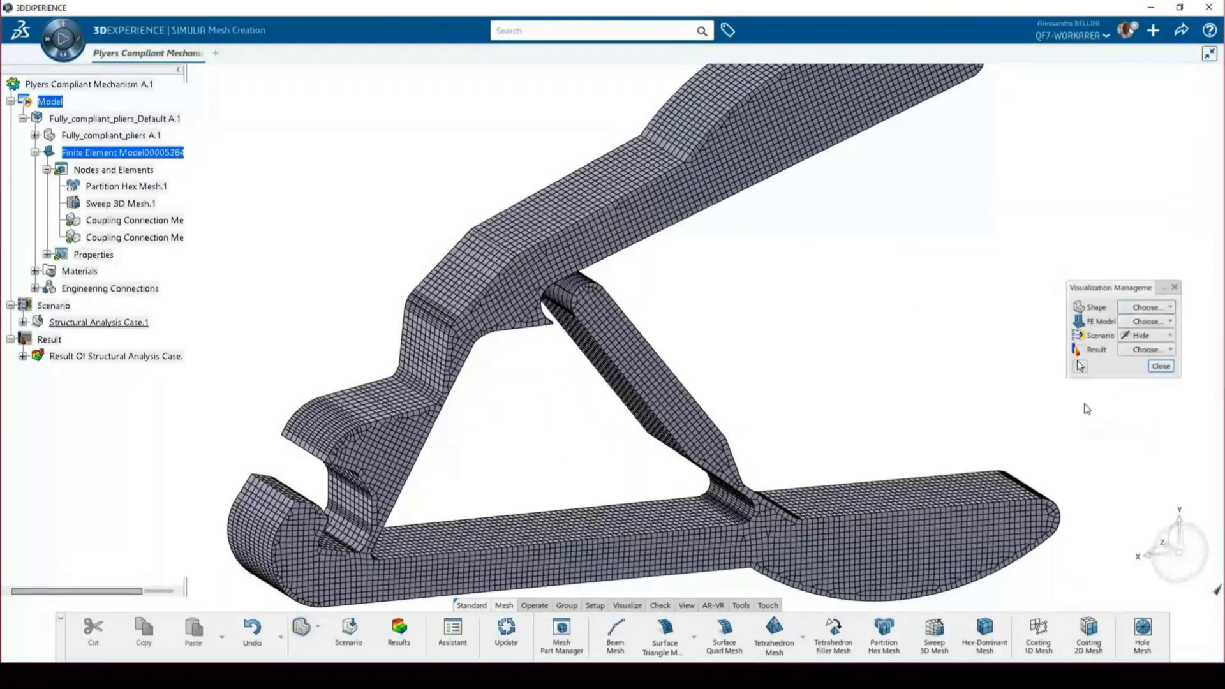
{"action": "left_click", "coordinate": [1143, 333]}
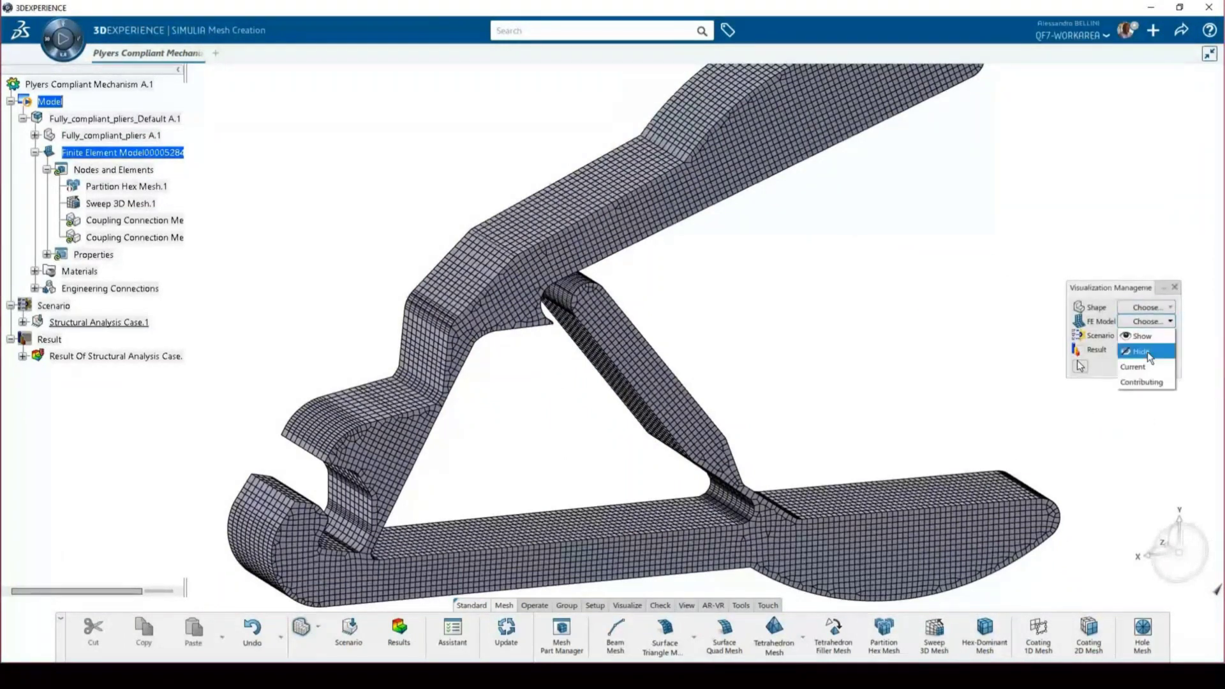
{"action": "left_click", "coordinate": [1148, 351]}
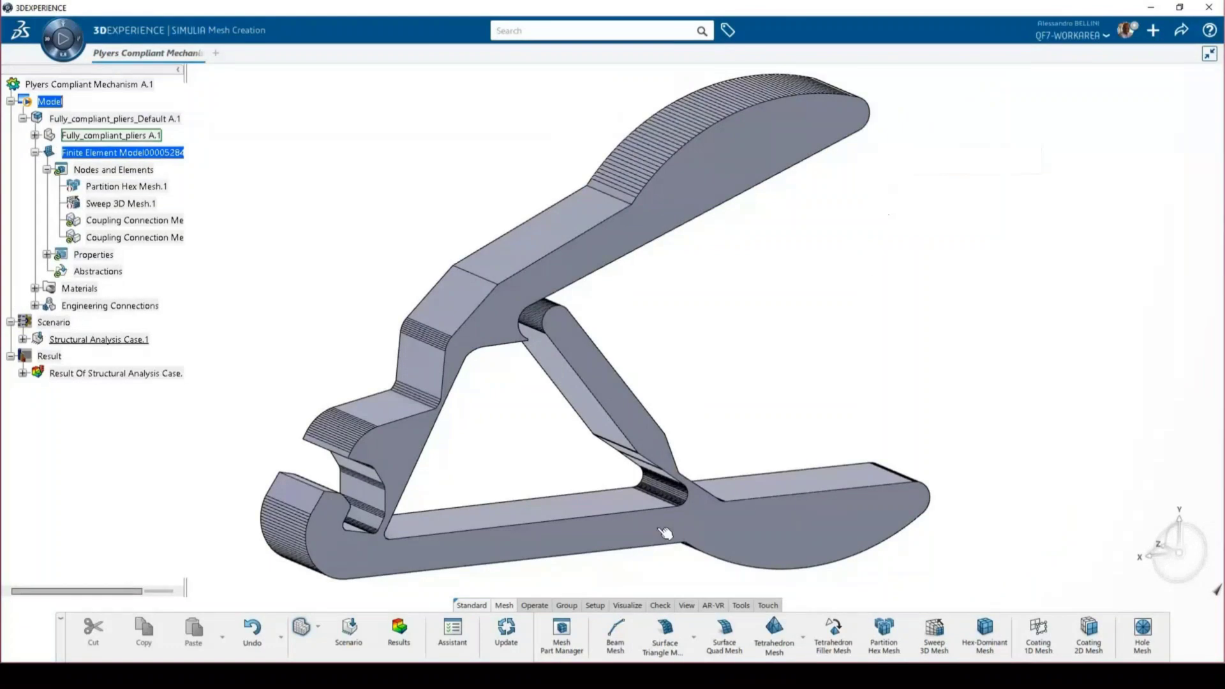
Switch to structural model creation and start a coupling supported on the first narrow face of the upper handle's curved grip.
{"action": "left_click", "coordinate": [318, 627]}
{"action": "left_click", "coordinate": [328, 577]}
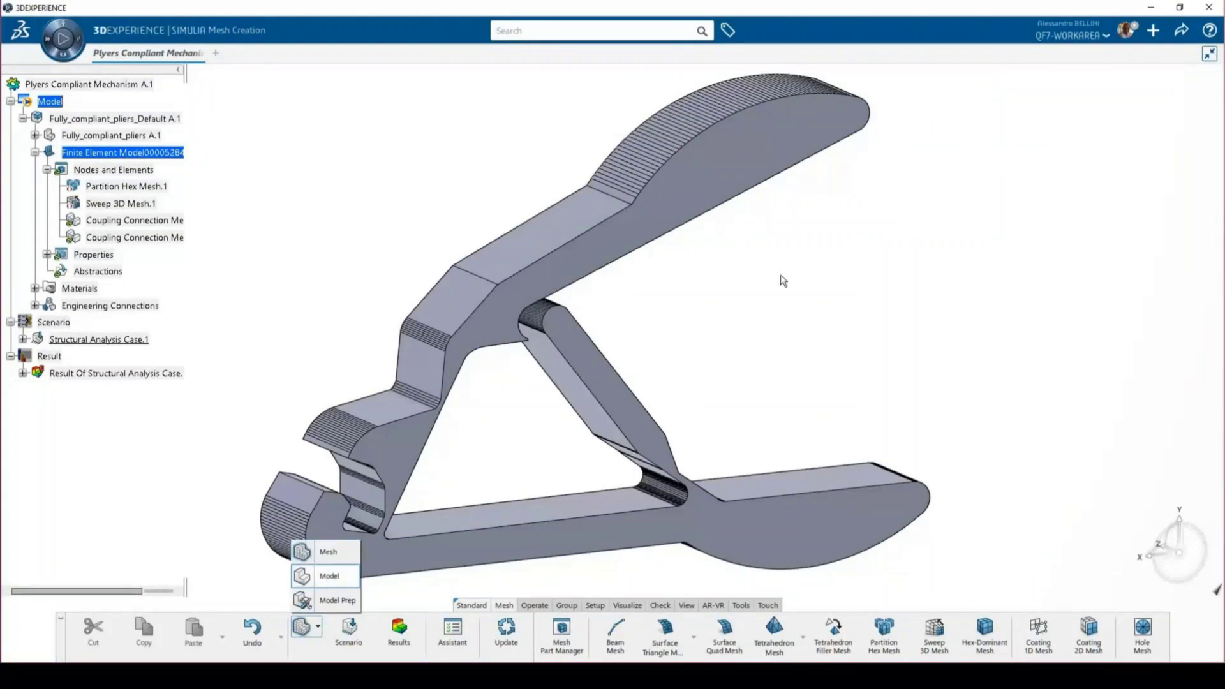
{"action": "scroll", "coordinate": [752, 117], "scroll_direction": "up", "scroll_amount": 5}
{"action": "middle_click_drag", "start_coordinate": [730, 134], "coordinate": [693, 251]}
{"action": "scroll", "coordinate": [693, 250], "scroll_direction": "up", "scroll_amount": 1}
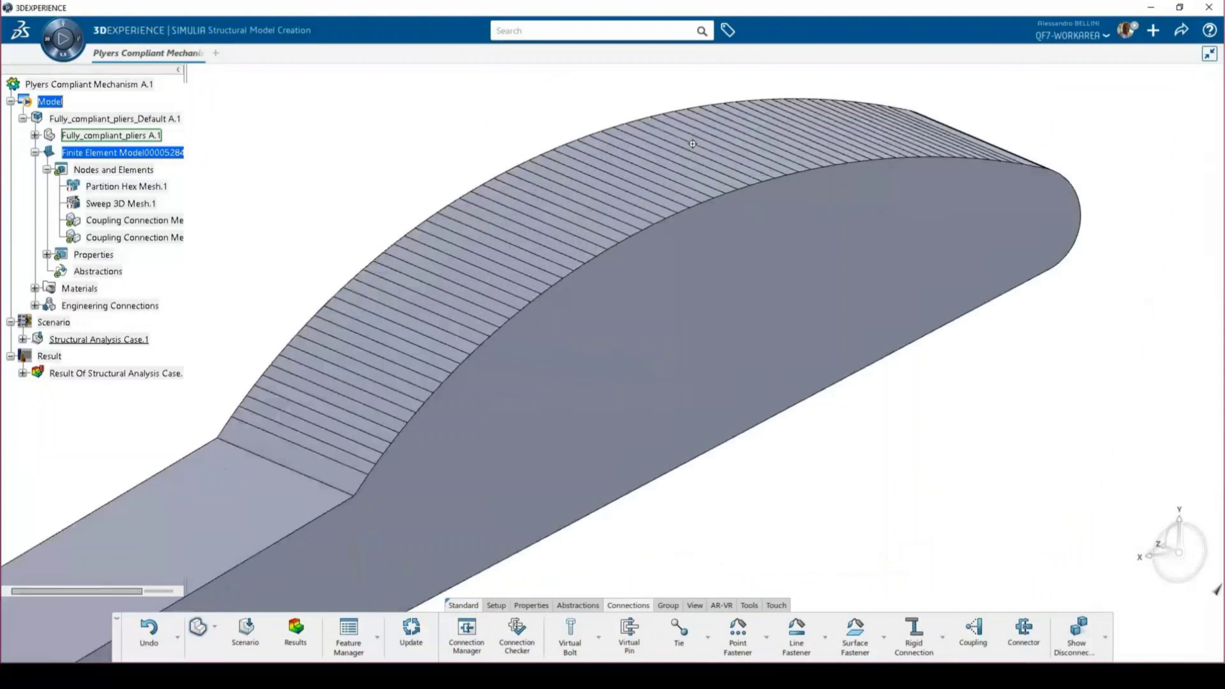
{"action": "left_click", "coordinate": [971, 635]}
{"action": "scroll", "coordinate": [737, 348], "scroll_direction": "down", "scroll_amount": 3}
{"action": "scroll", "coordinate": [492, 348], "scroll_direction": "up", "scroll_amount": 3}
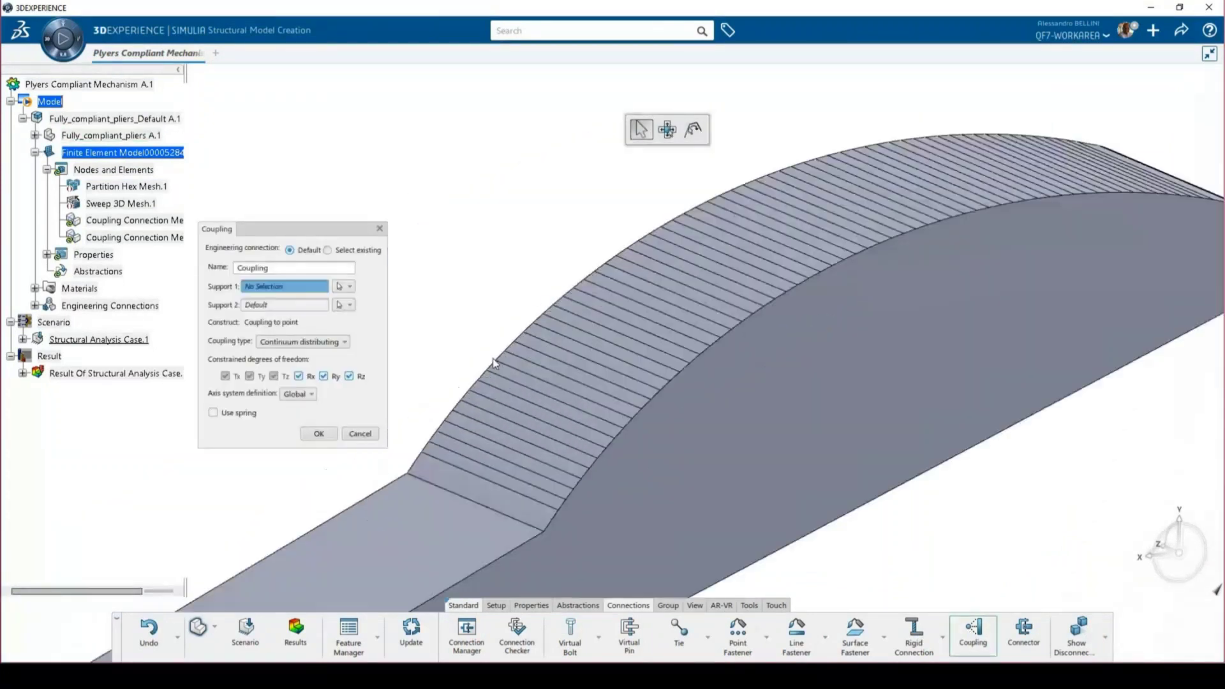
{"action": "scroll", "coordinate": [506, 432], "scroll_direction": "up", "scroll_amount": 2}
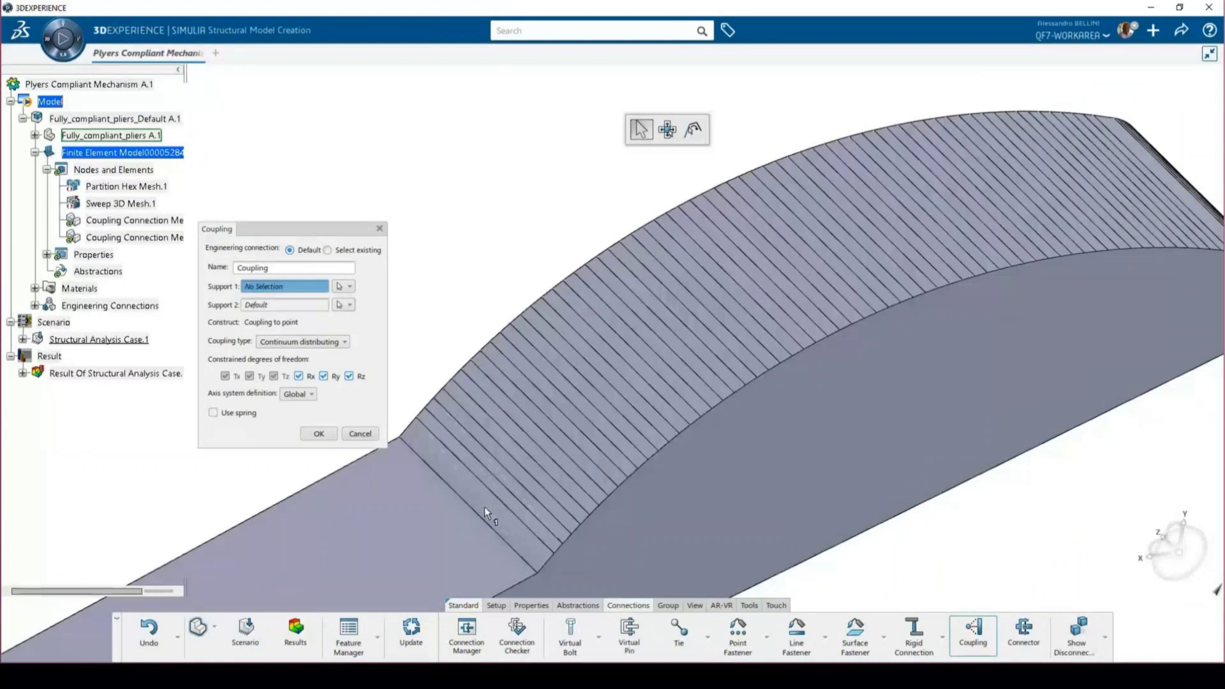
{"action": "left_click", "coordinate": [451, 480]}
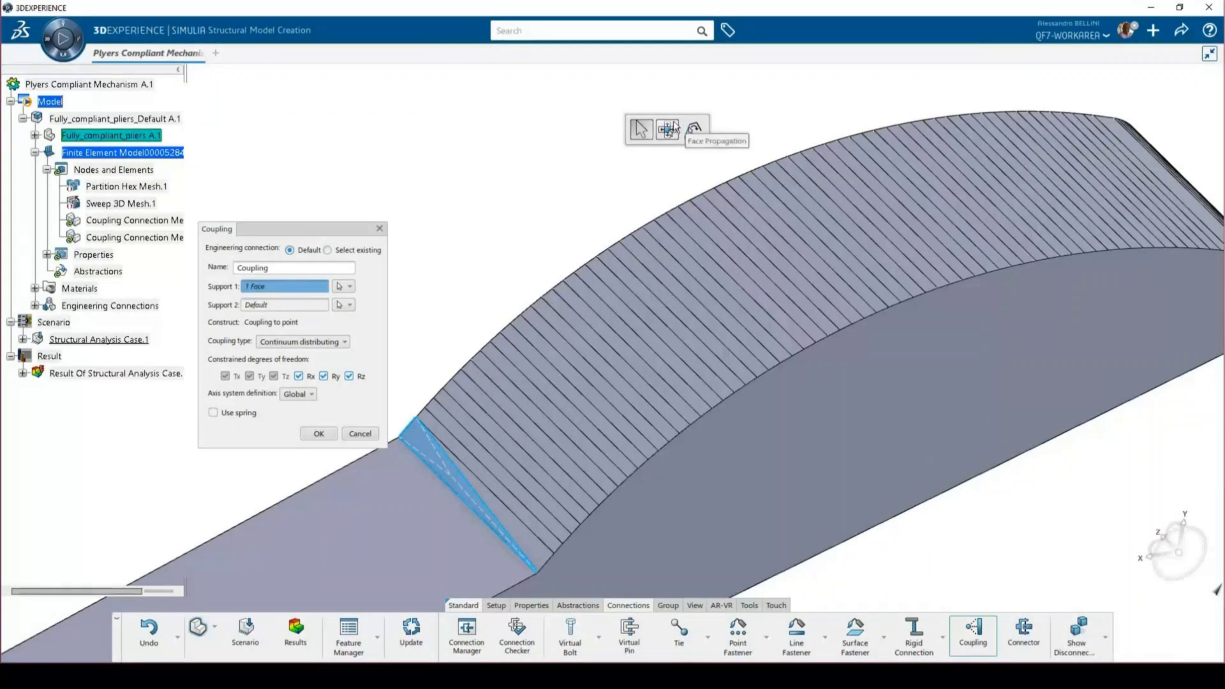
Propagate the support selection by angle with a 3deg limit across the curved grip and create the continuum distributing coupling.
{"action": "left_click", "coordinate": [510, 524]}
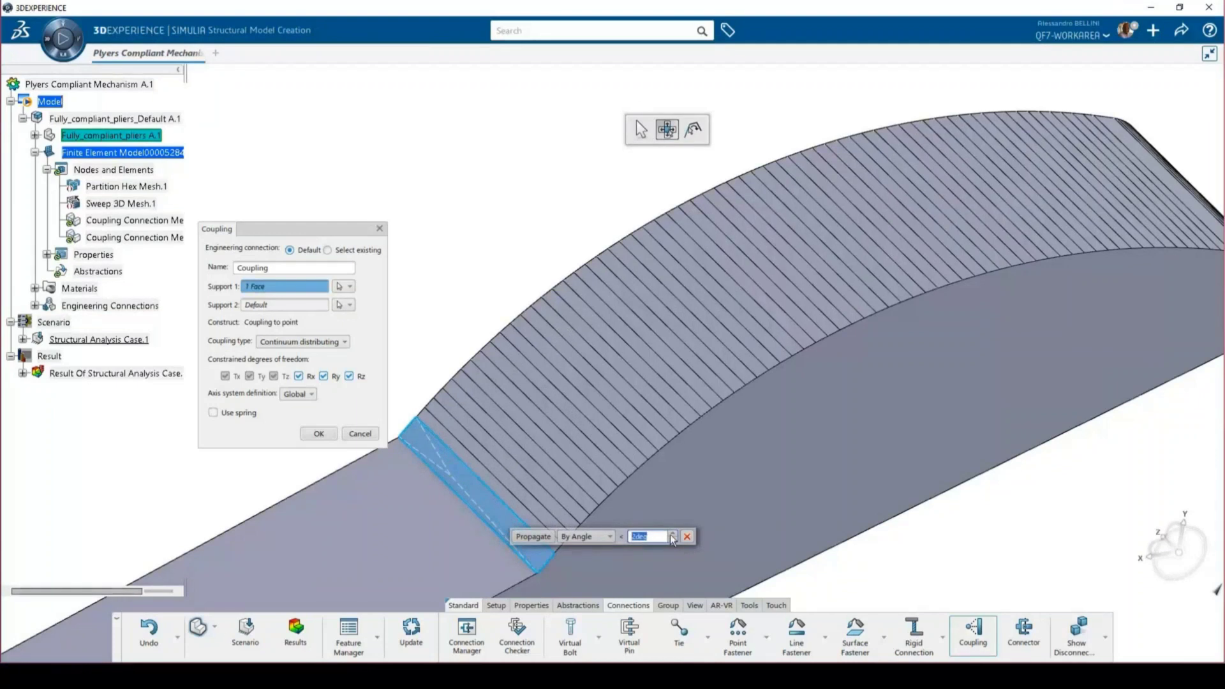
{"action": "left_click", "coordinate": [674, 534]}
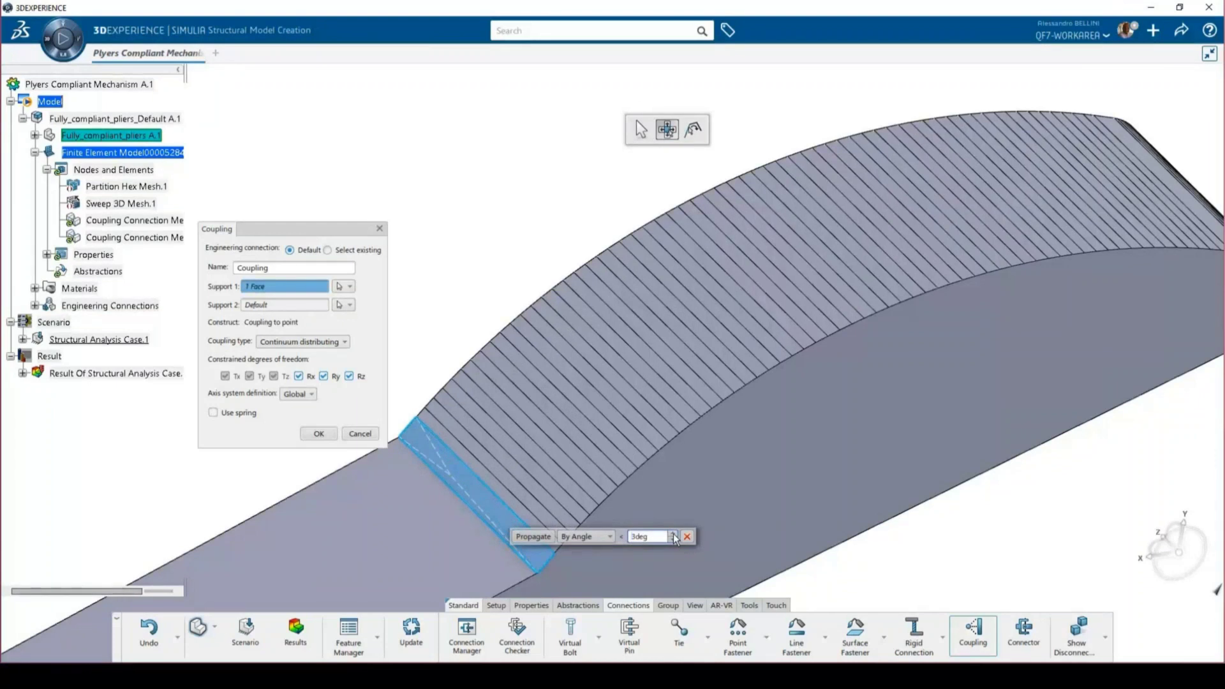
{"action": "left_click", "coordinate": [538, 538]}
{"action": "scroll", "coordinate": [626, 492], "scroll_direction": "down", "scroll_amount": 3}
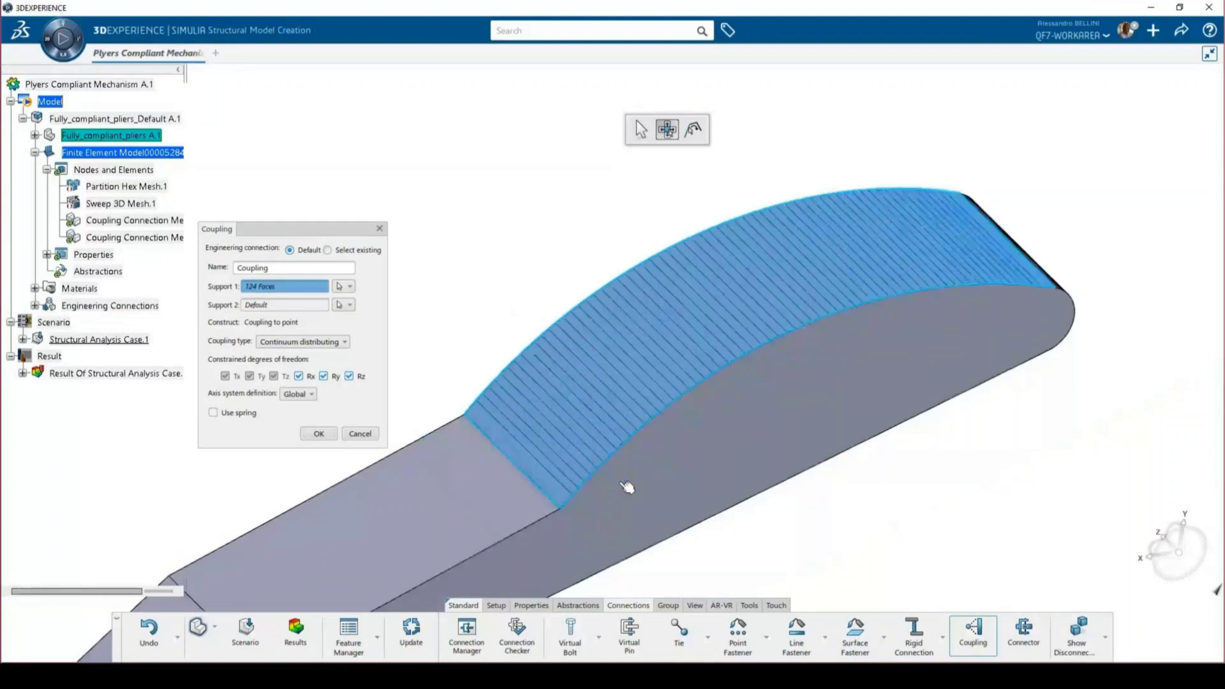
{"action": "left_click", "coordinate": [320, 434]}
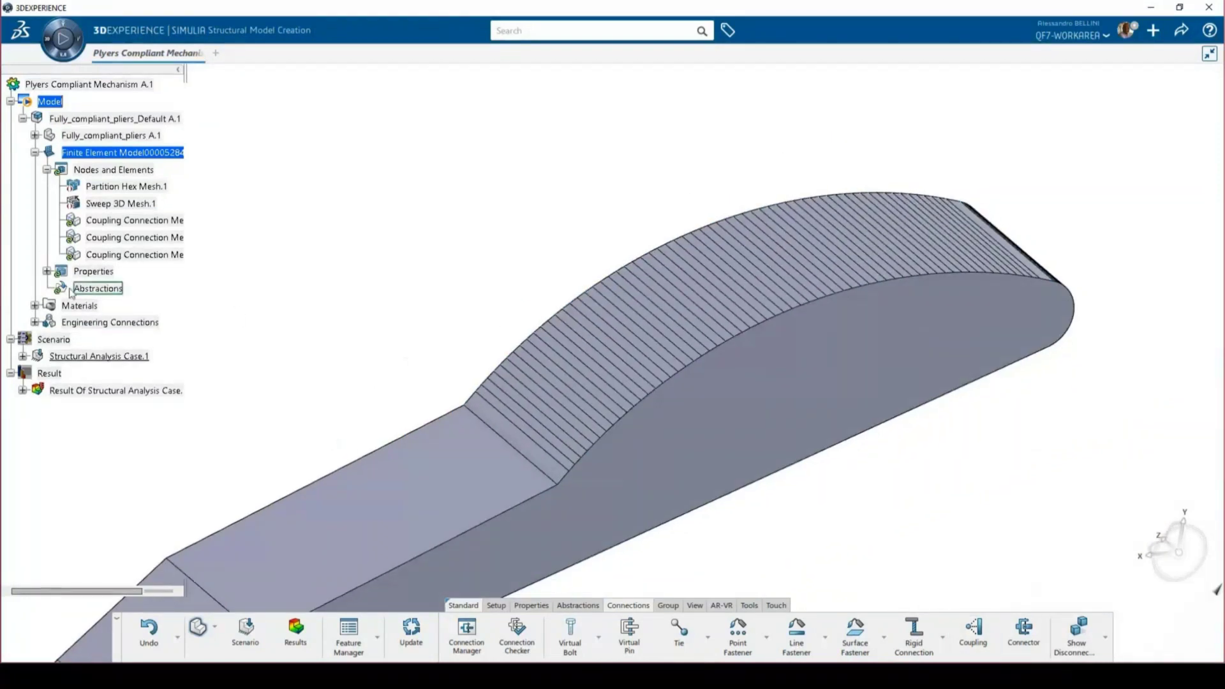
Expand the engineering connections down to the simulation connections and review the definition of Free.1.Coupling.1.
{"action": "left_click", "coordinate": [35, 322]}
{"action": "left_click", "coordinate": [47, 339]}
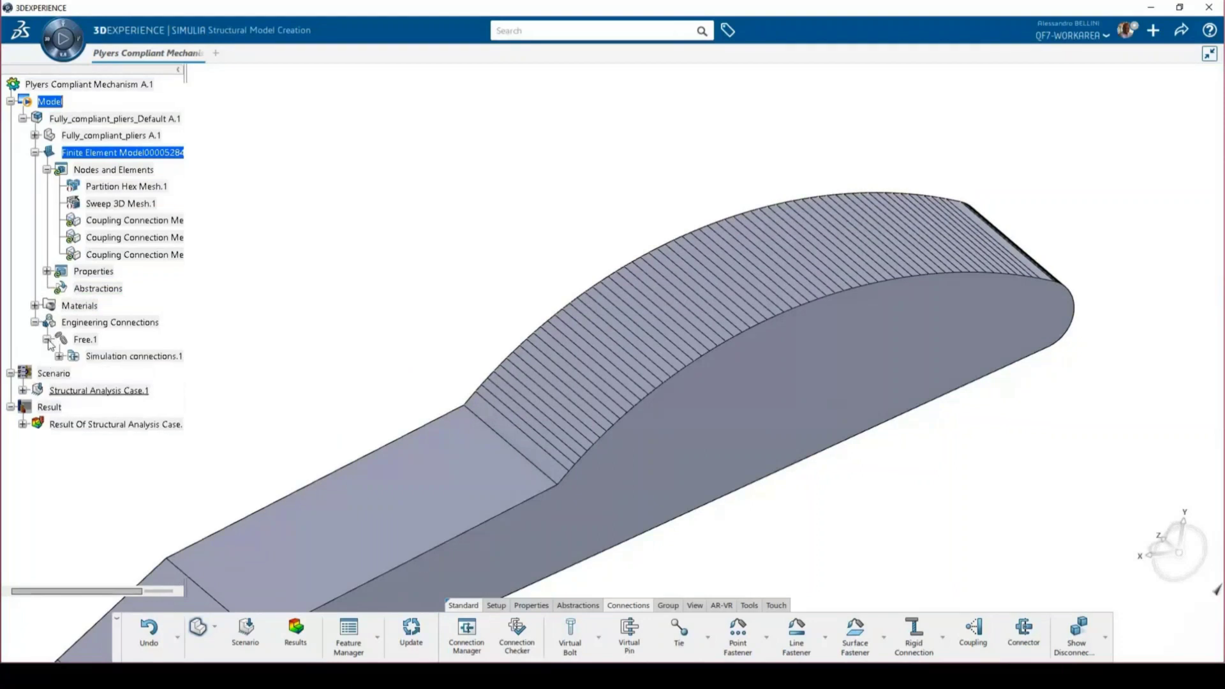
{"action": "left_click", "coordinate": [59, 356]}
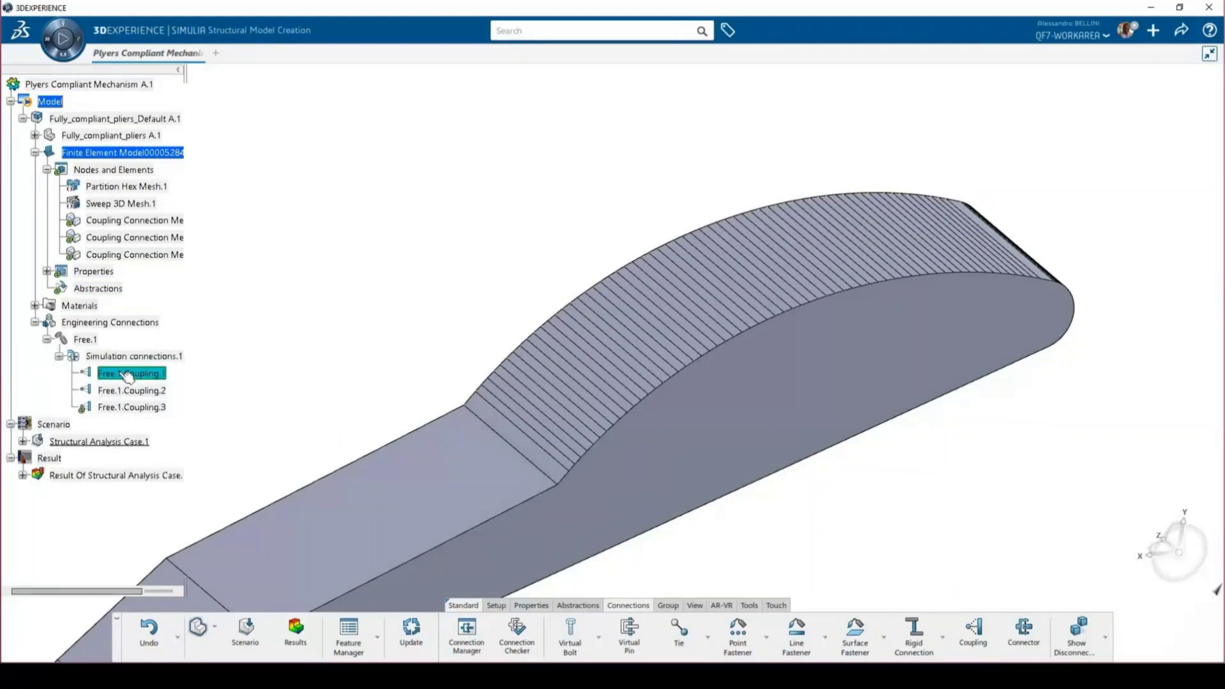
{"action": "double_click", "coordinate": [128, 375]}
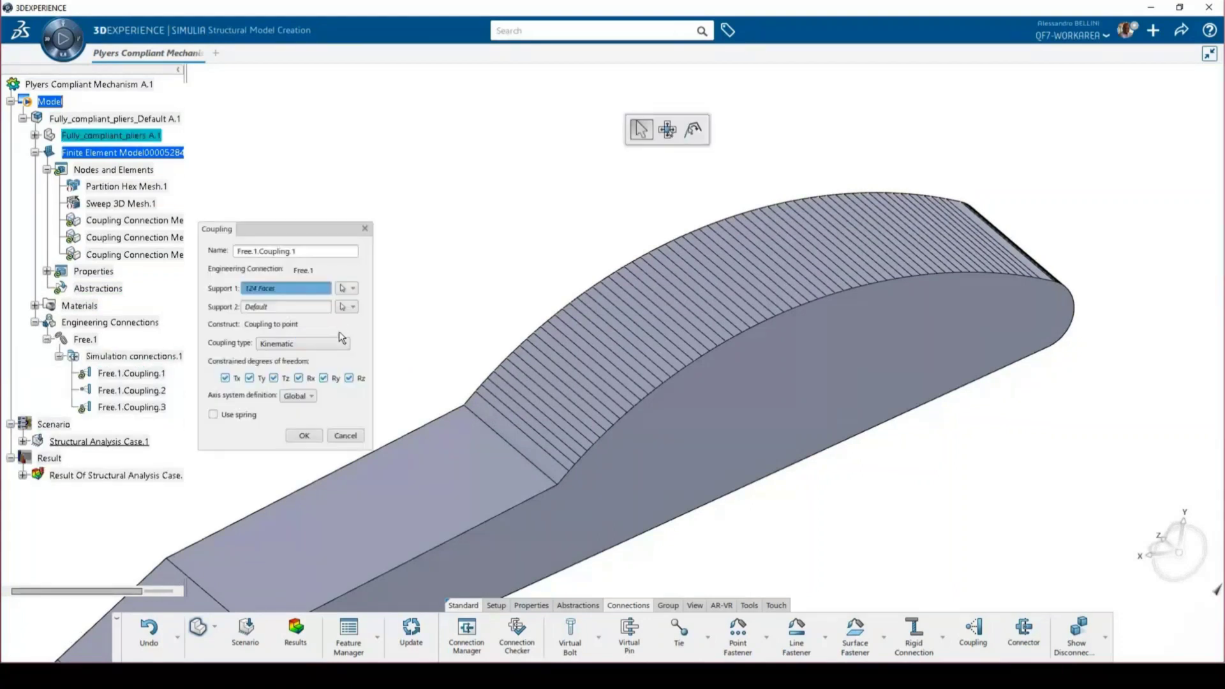
{"action": "left_click", "coordinate": [345, 436]}
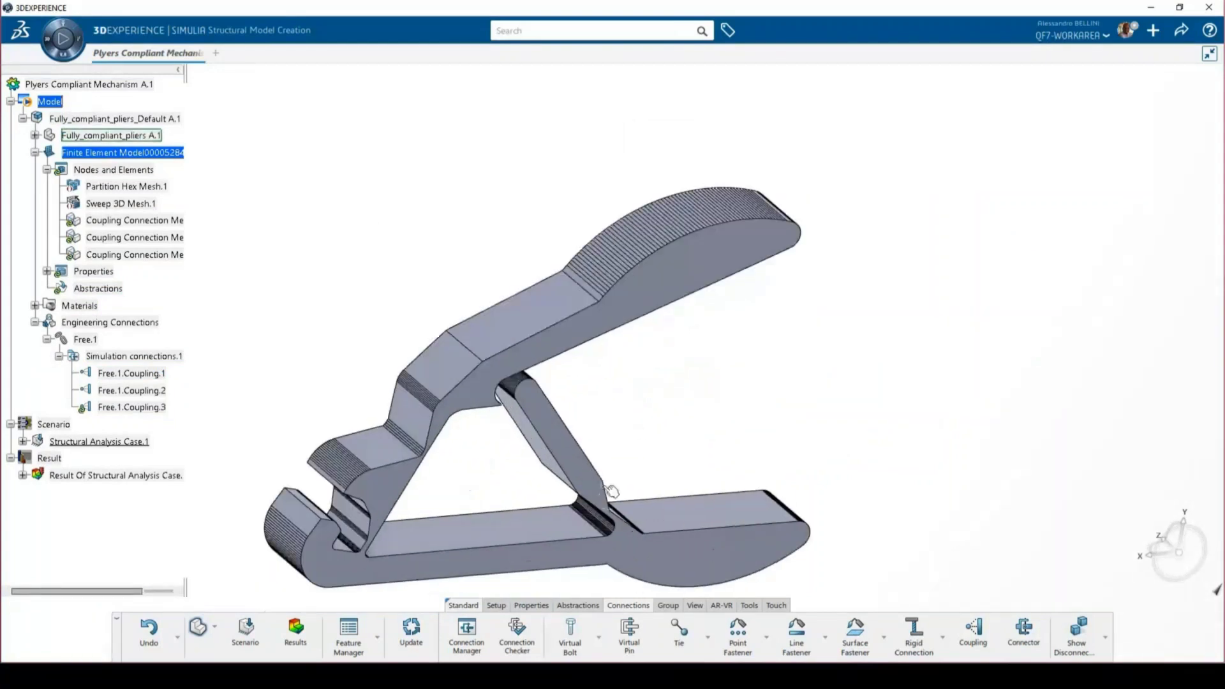
Set the FE model back to Show through visualization management.
{"action": "right_click", "coordinate": [999, 303]}
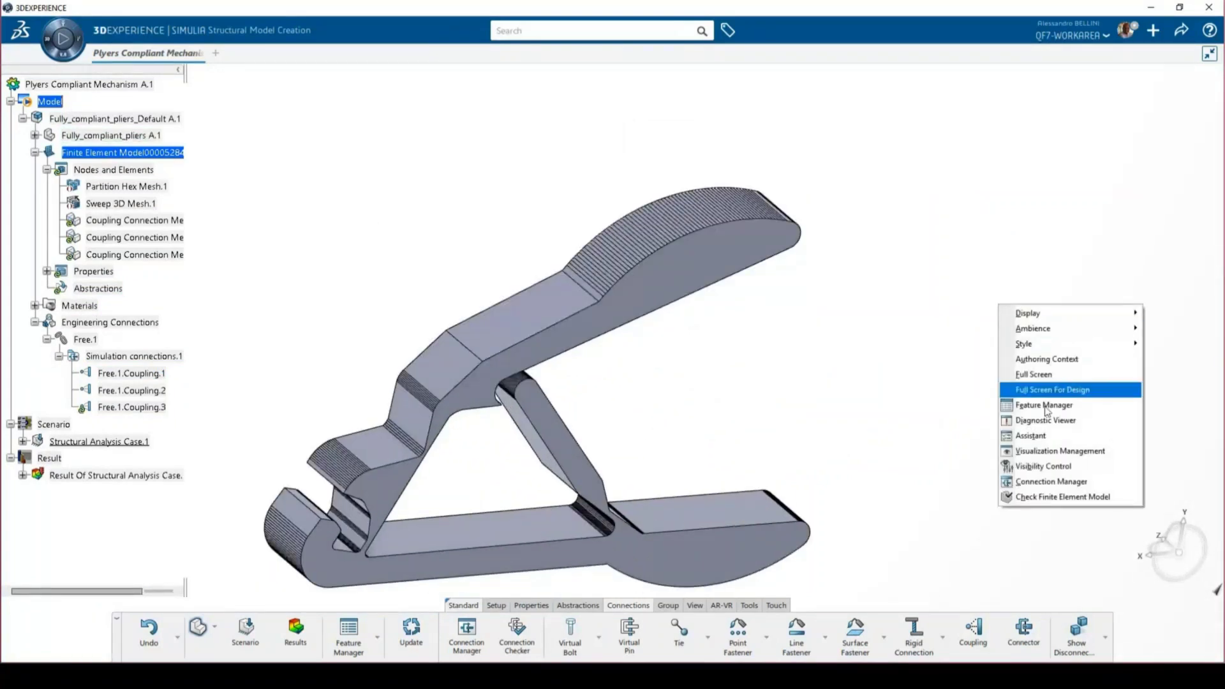
{"action": "left_click", "coordinate": [1070, 451]}
{"action": "left_click", "coordinate": [1148, 321]}
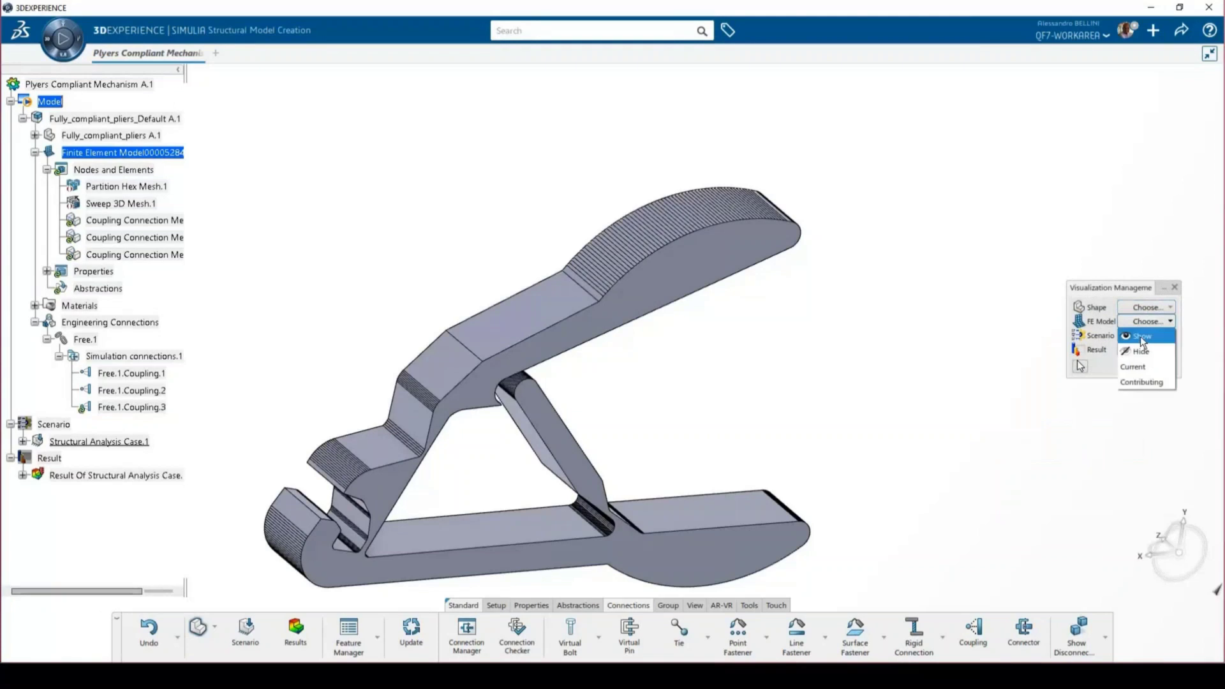
{"action": "left_click", "coordinate": [1142, 337]}
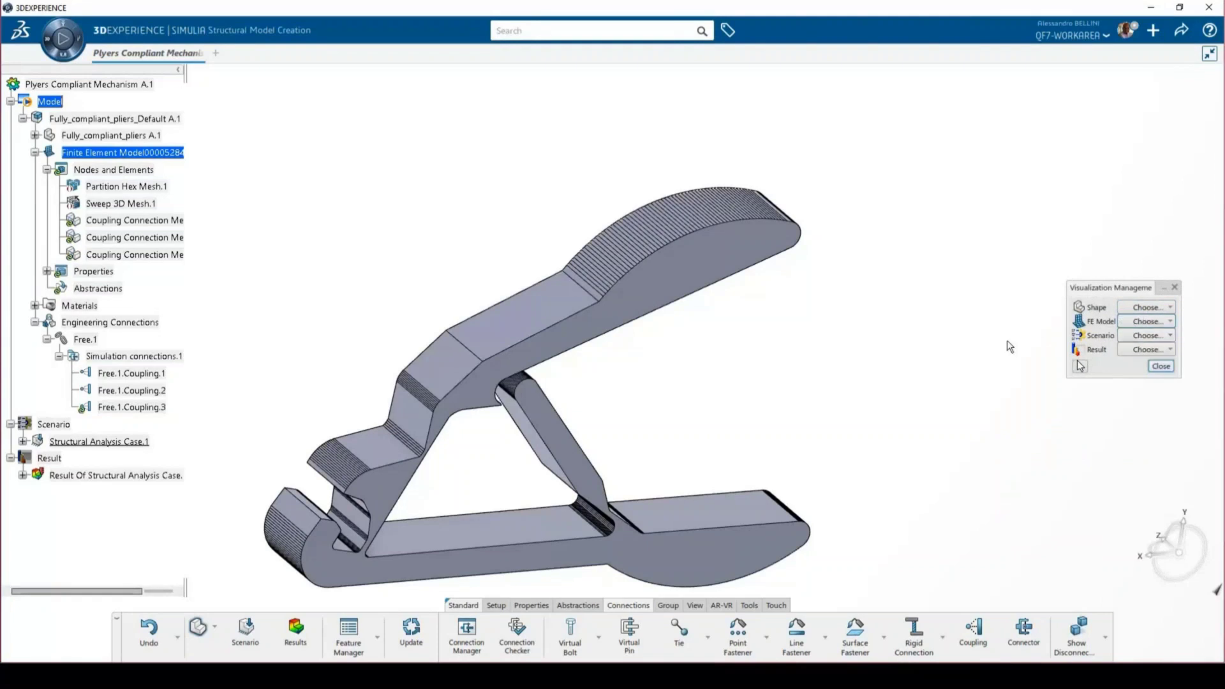
{"action": "left_click", "coordinate": [1167, 366]}
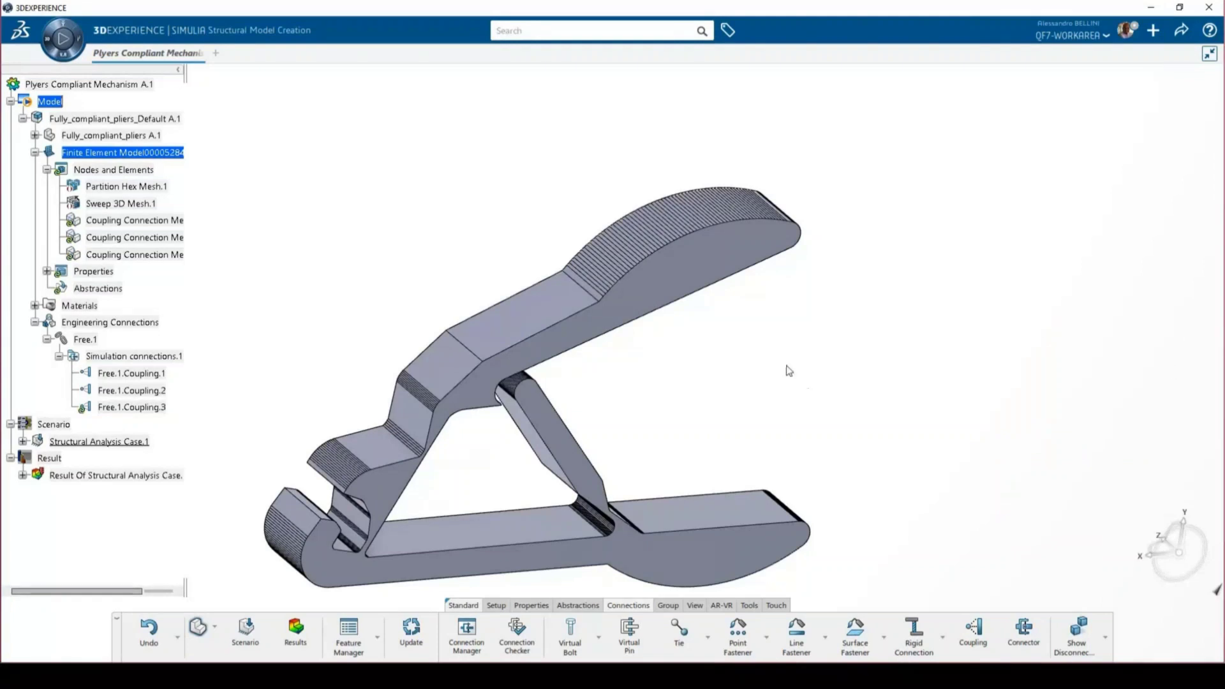
{"action": "middle_click_drag", "start_coordinate": [787, 366], "coordinate": [792, 375]}
{"action": "scroll", "coordinate": [575, 522], "scroll_direction": "down", "scroll_amount": 2}
{"action": "scroll", "coordinate": [568, 519], "scroll_direction": "up", "scroll_amount": 2}
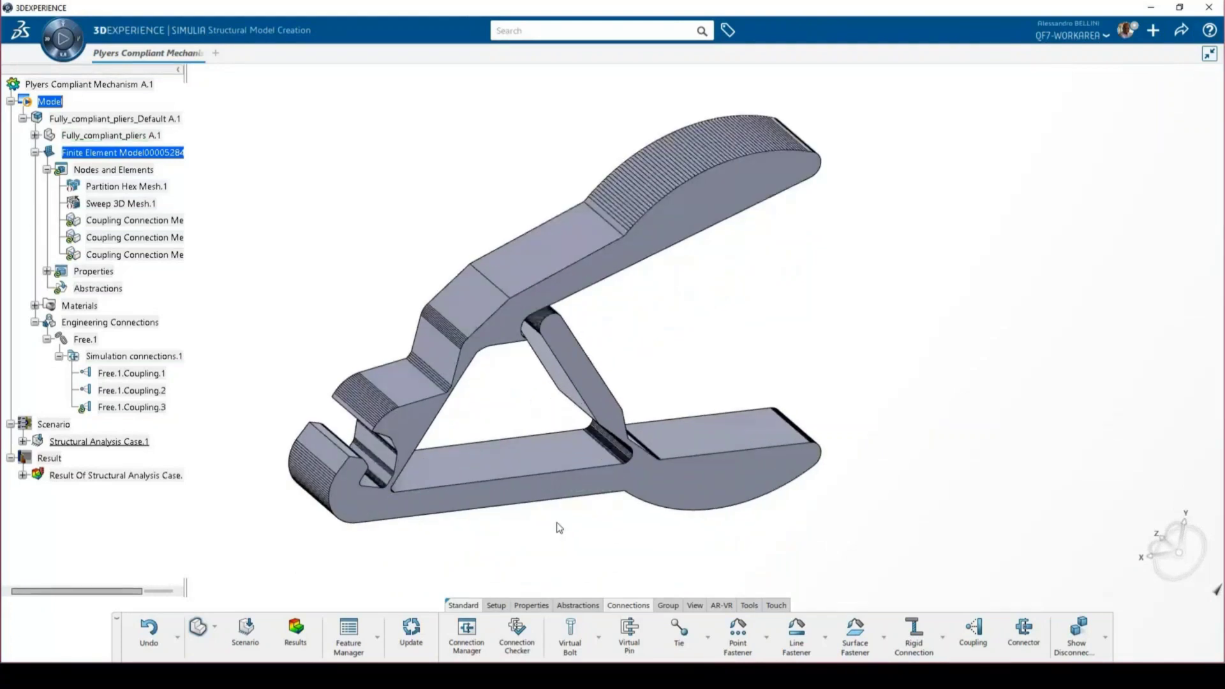
{"action": "left_click", "coordinate": [974, 631]}
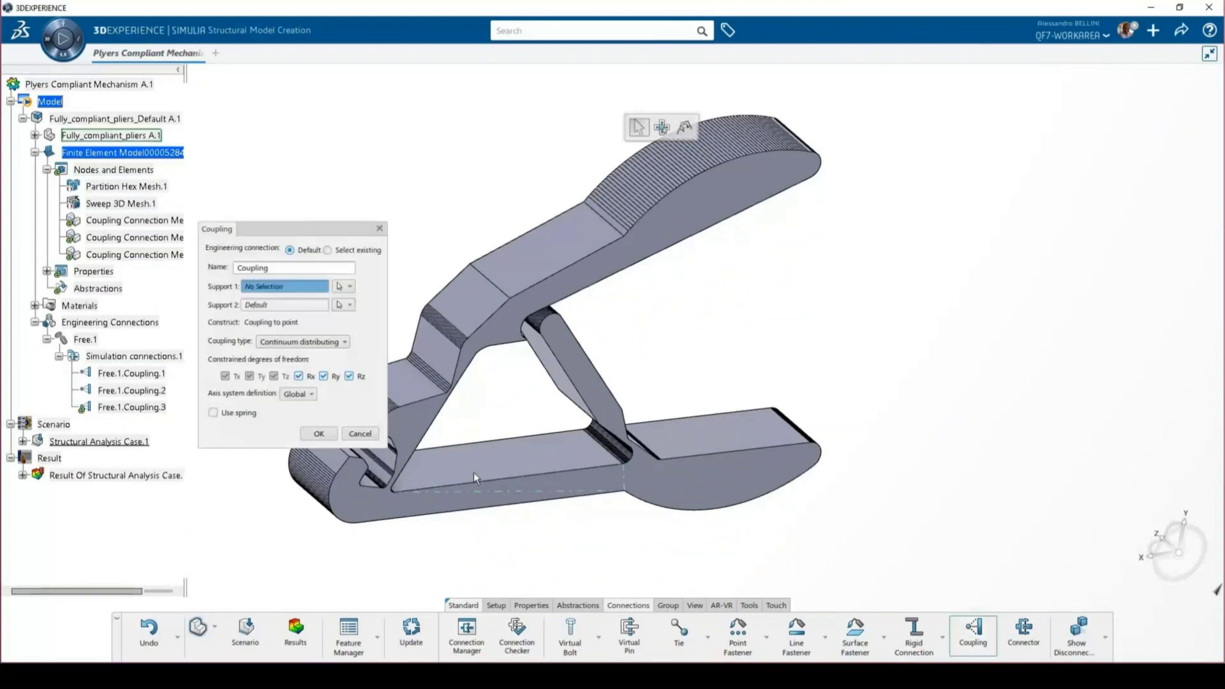
{"action": "scroll", "coordinate": [326, 461], "scroll_direction": "up", "scroll_amount": 10}
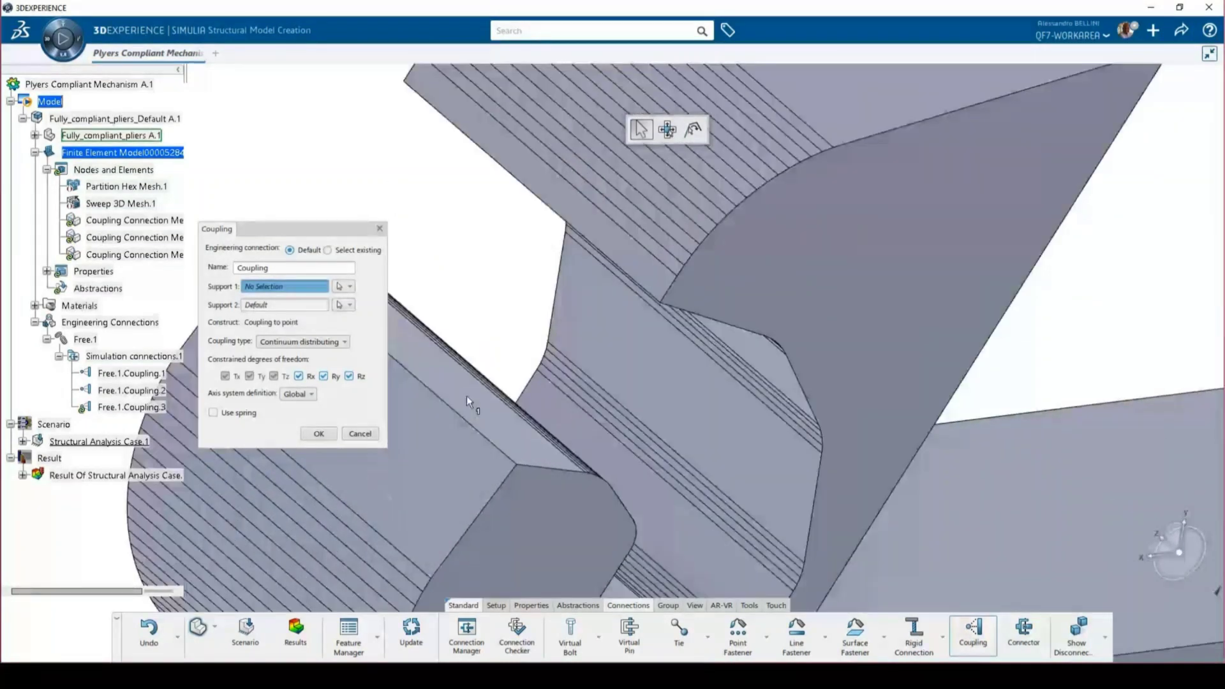
{"action": "left_click", "coordinate": [459, 396]}
{"action": "middle_click_drag", "start_coordinate": [434, 380], "coordinate": [494, 241]}
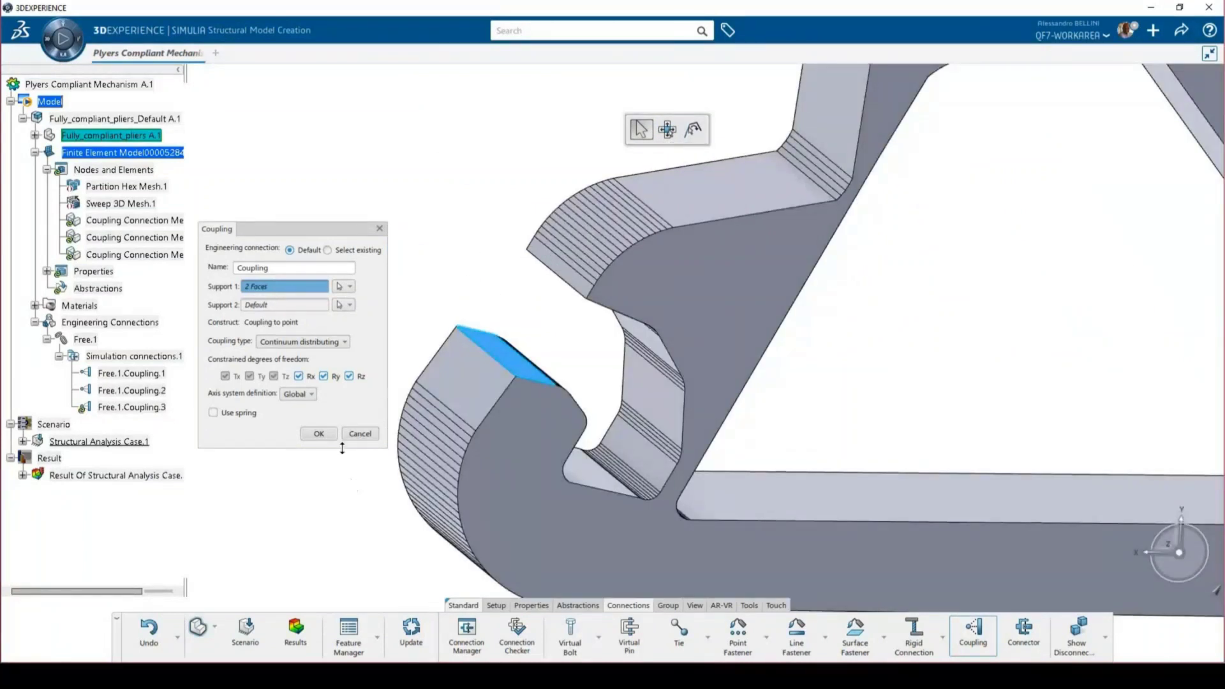
{"action": "left_click", "coordinate": [359, 434]}
{"action": "scroll", "coordinate": [465, 251], "scroll_direction": "down", "scroll_amount": 5}
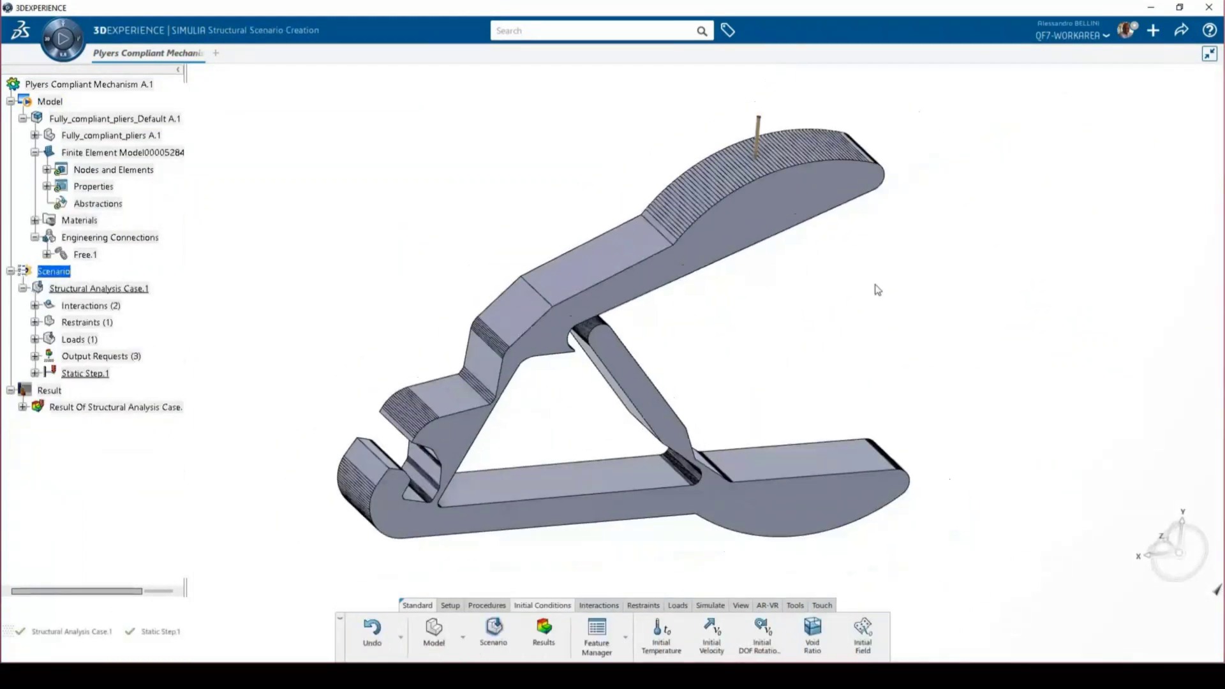
Start a force load supported on the Free.1.Coupling.2 connection of the upper handle's curved grip.
{"action": "left_click", "coordinate": [678, 605]}
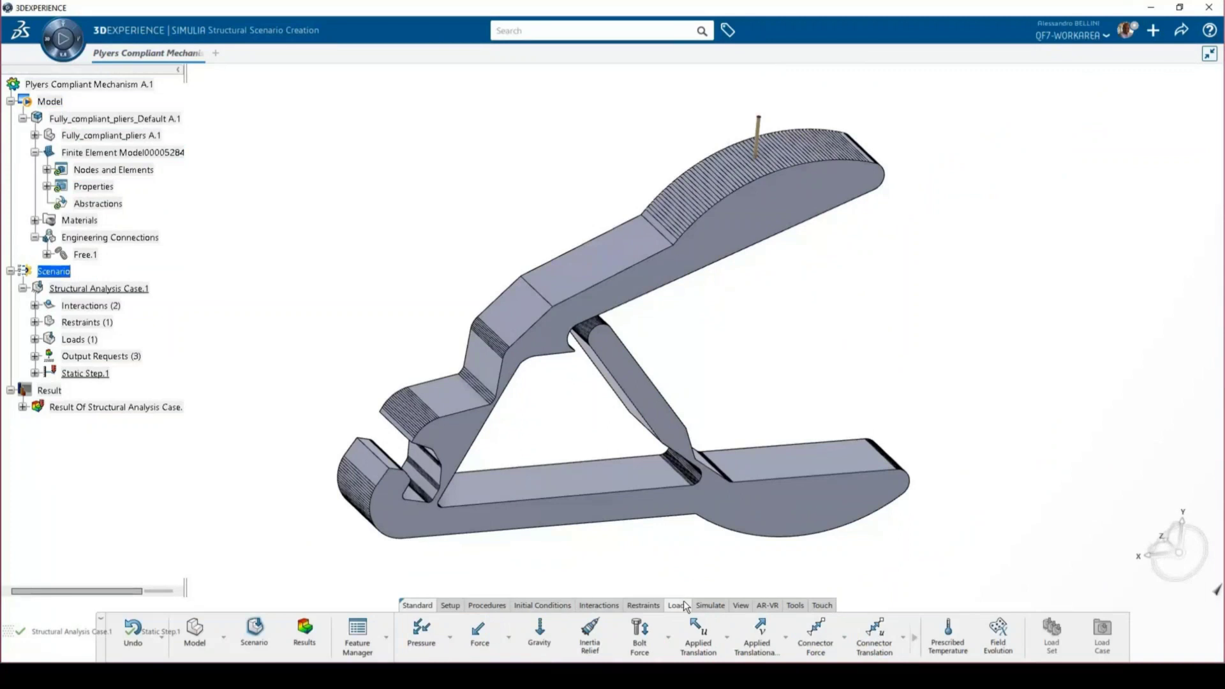
{"action": "left_click", "coordinate": [481, 626]}
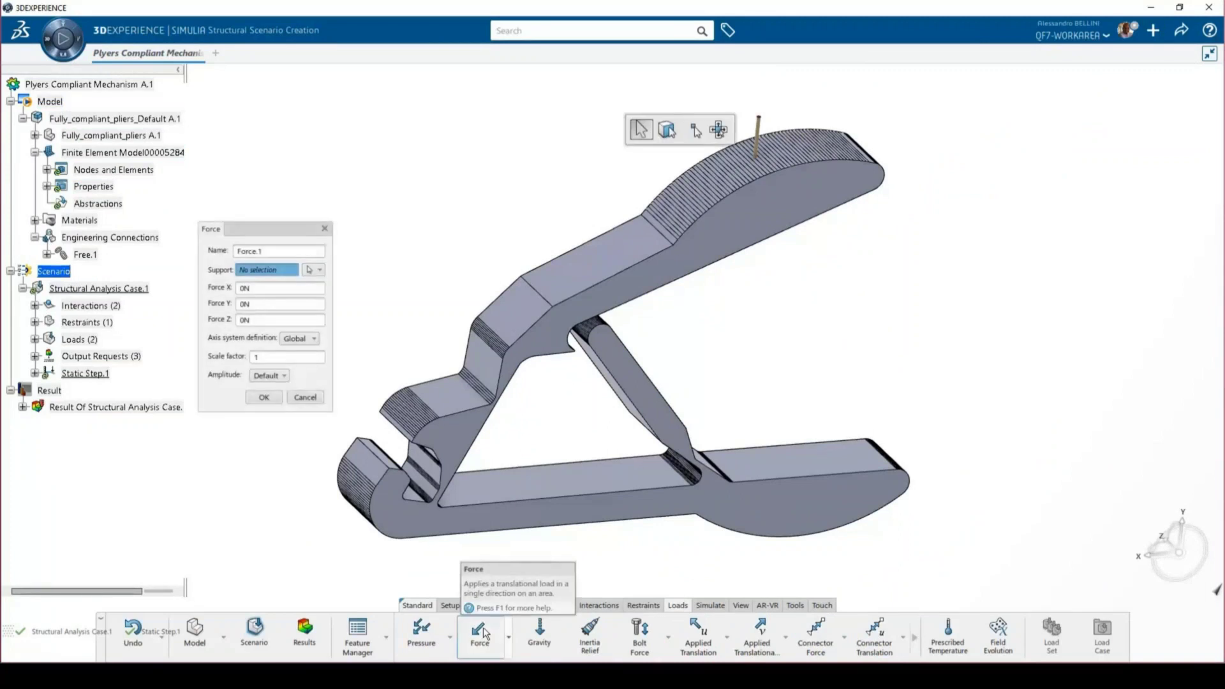
{"action": "left_click", "coordinate": [322, 269]}
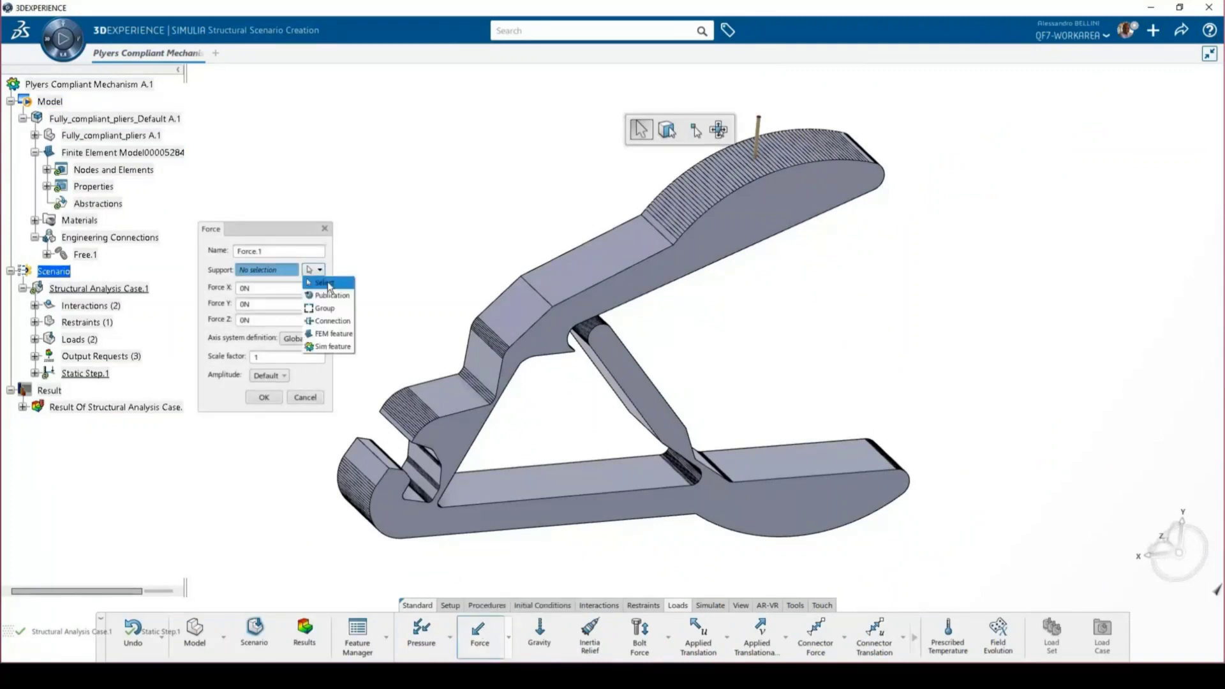
{"action": "left_click", "coordinate": [335, 323]}
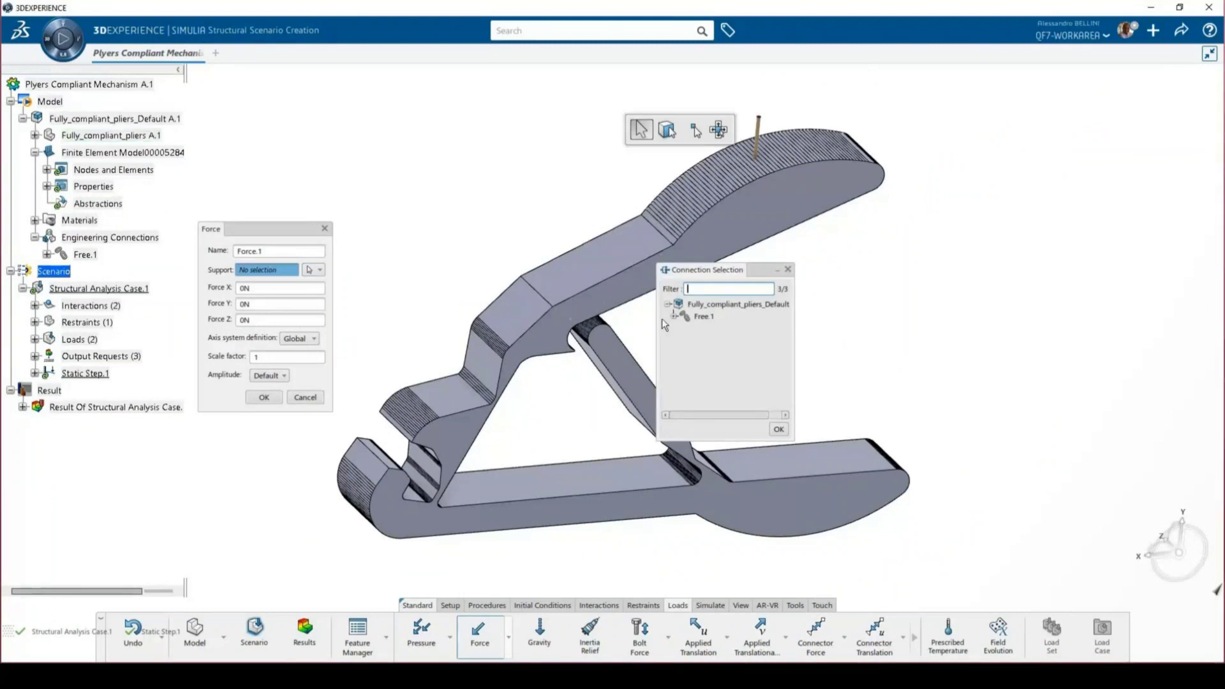
{"action": "left_click", "coordinate": [674, 317]}
{"action": "left_click", "coordinate": [747, 329]}
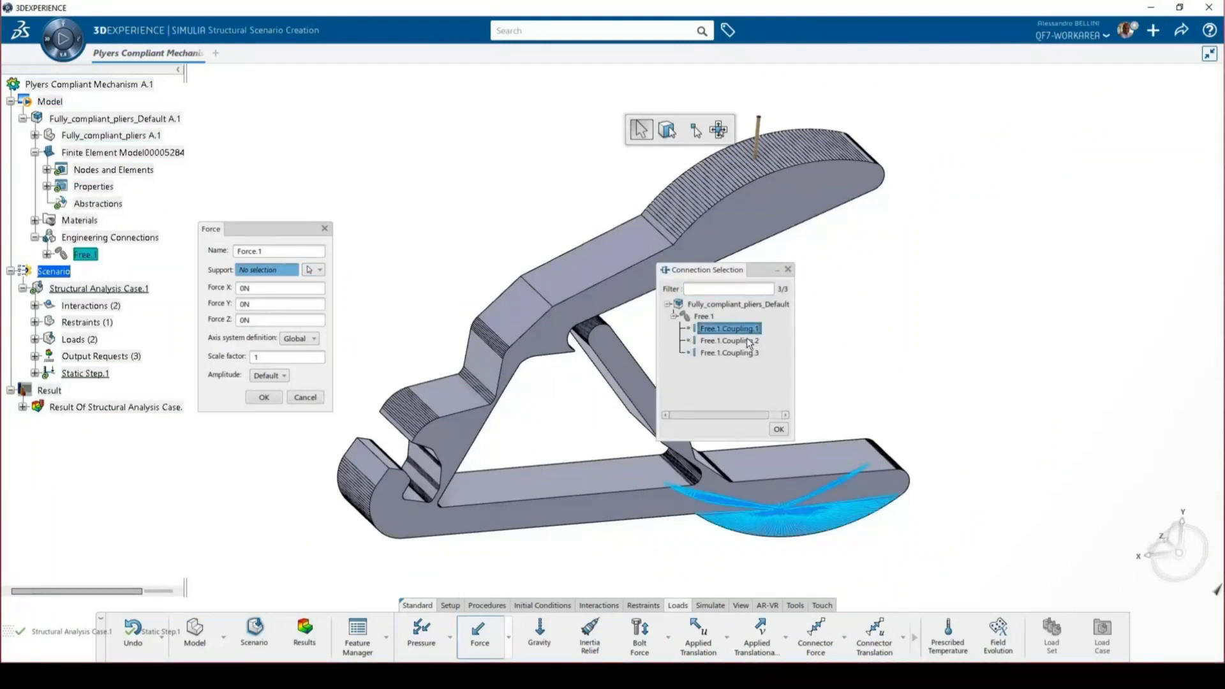
{"action": "left_click", "coordinate": [750, 342]}
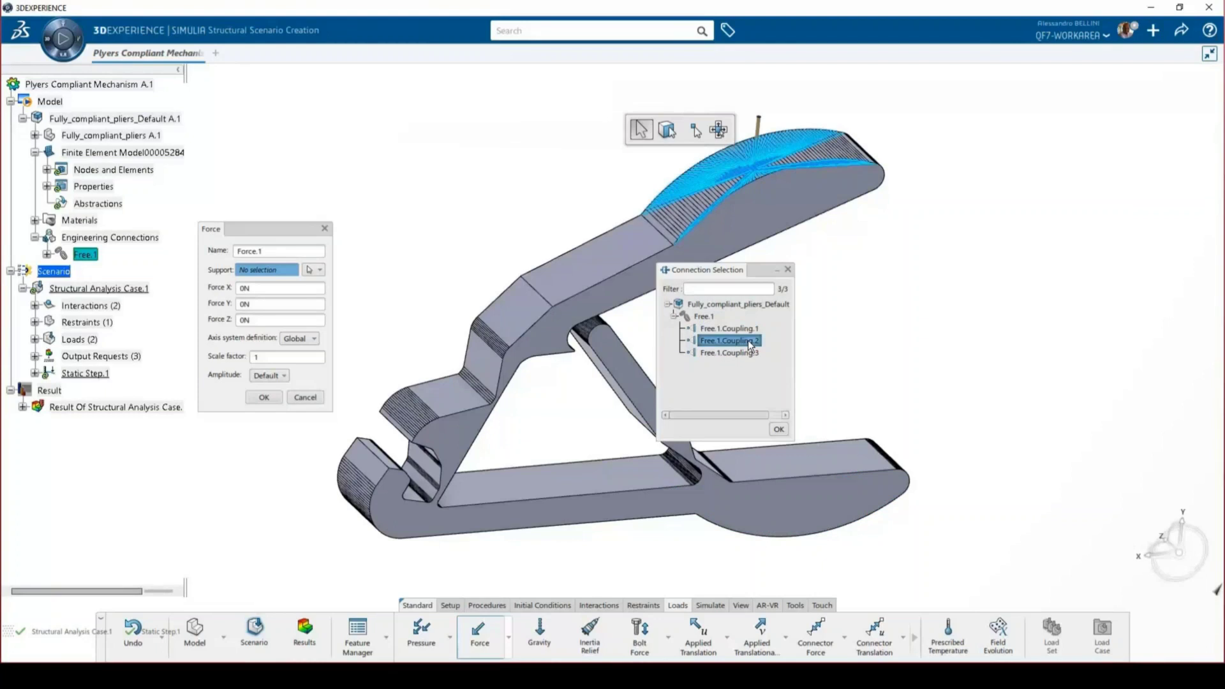
{"action": "left_click", "coordinate": [778, 427]}
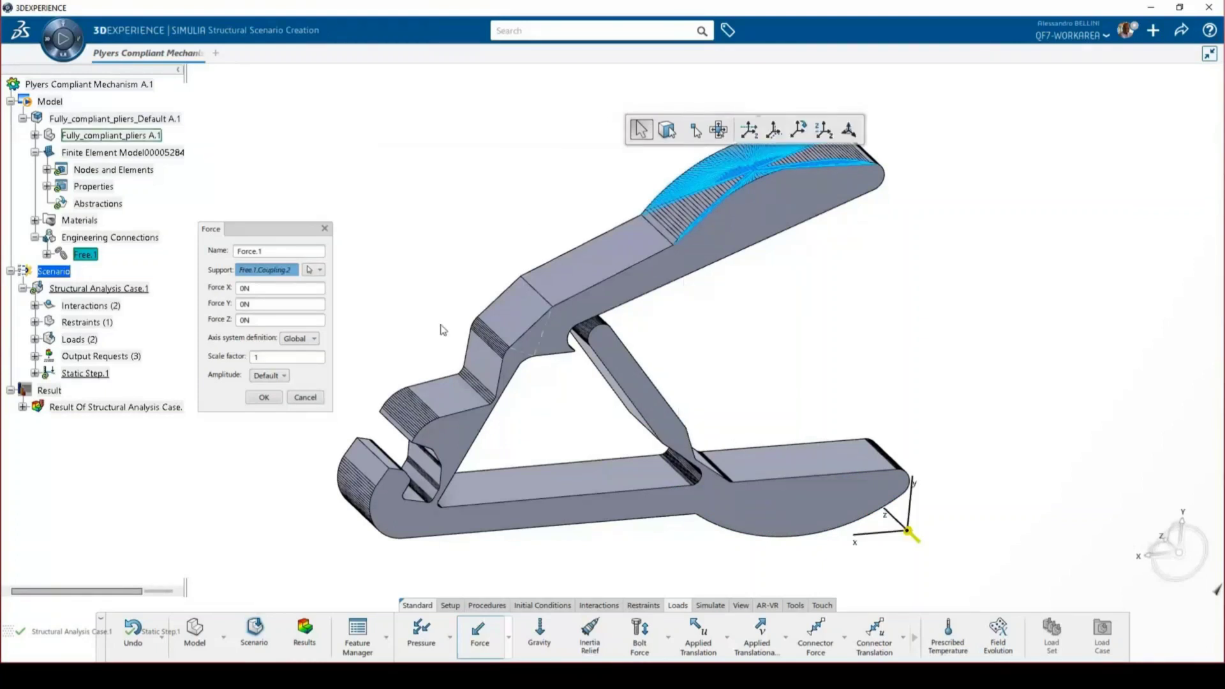
Set the force's Y component to -10 N in the global axis system and discard the force definition.
{"action": "middle_click_drag", "start_coordinate": [660, 165], "coordinate": [610, 193]}
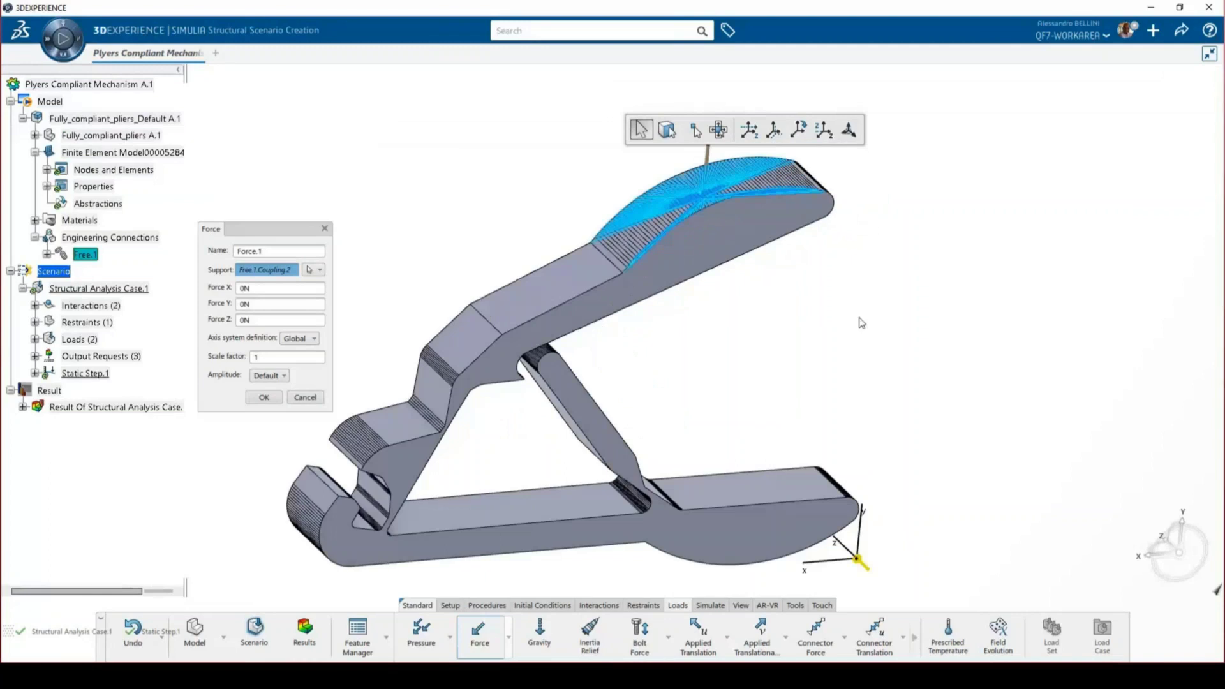
{"action": "double_click", "coordinate": [268, 304]}
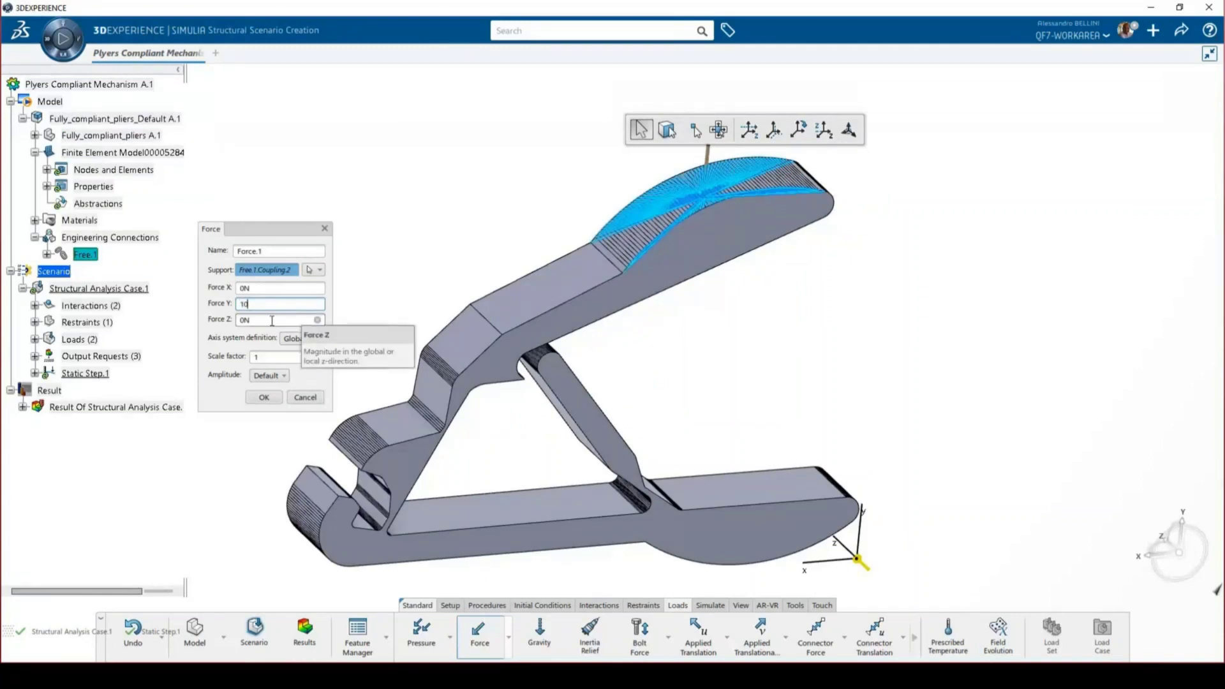
{"action": "left_click", "coordinate": [267, 320]}
{"action": "double_click", "coordinate": [260, 304]}
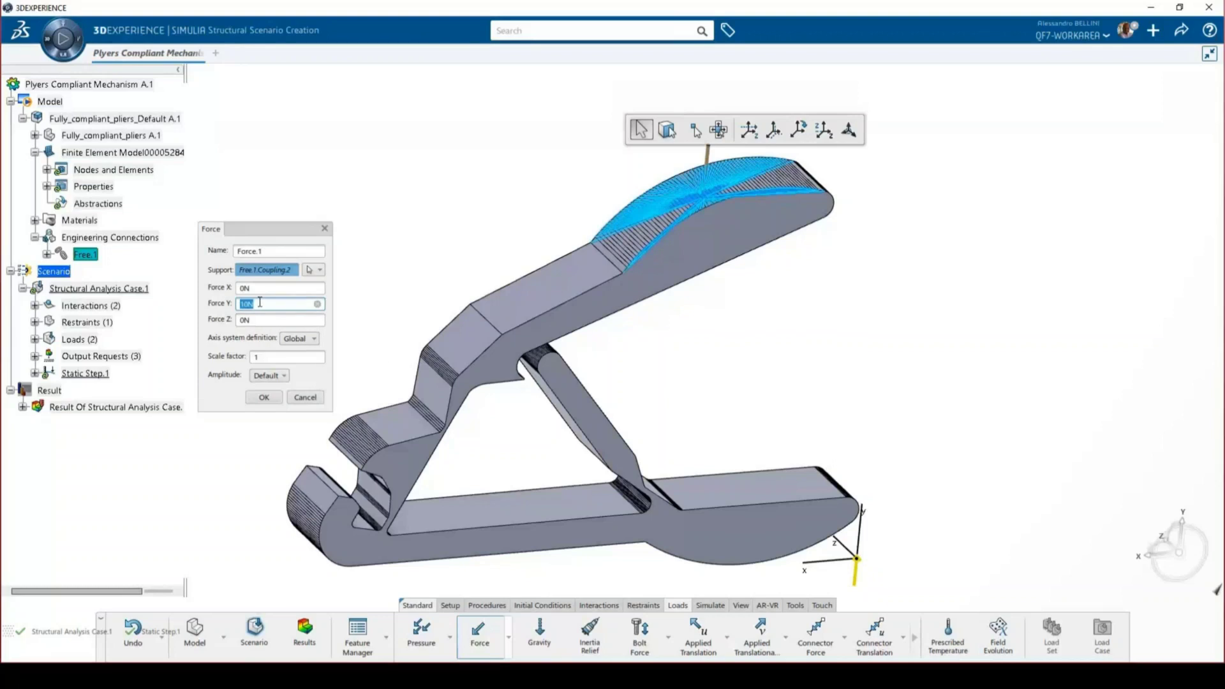
{"action": "type", "text": "-10"}
{"action": "left_click", "coordinate": [272, 319]}
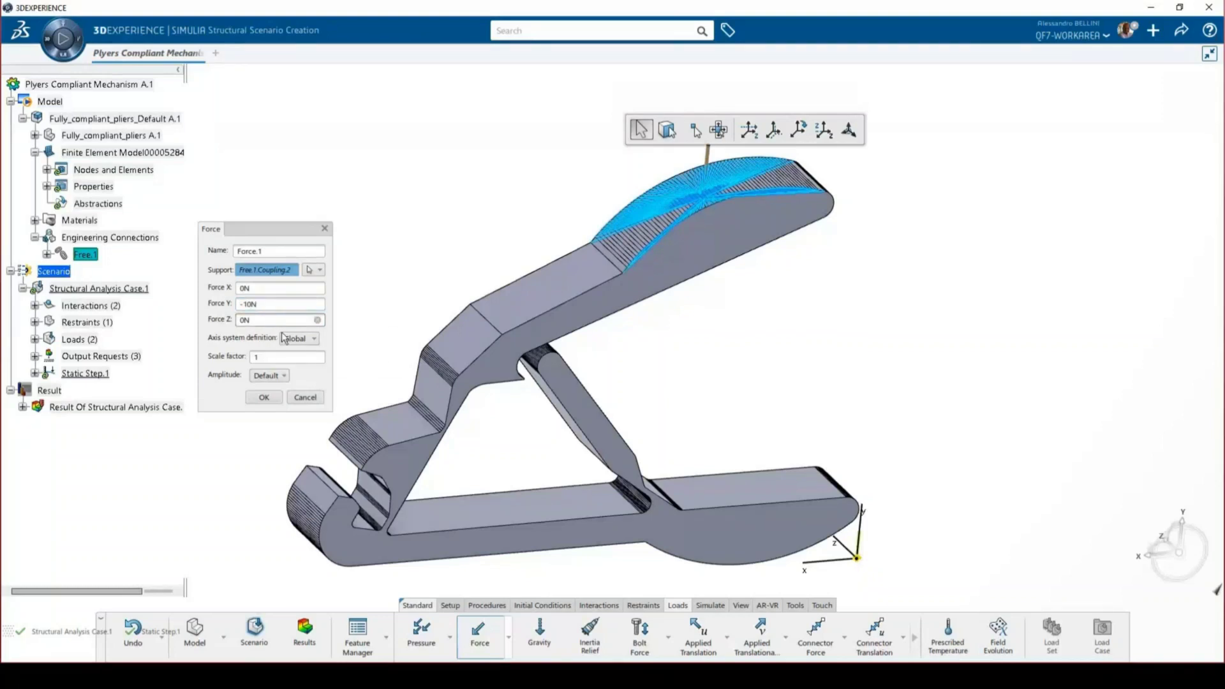
{"action": "left_click", "coordinate": [304, 398]}
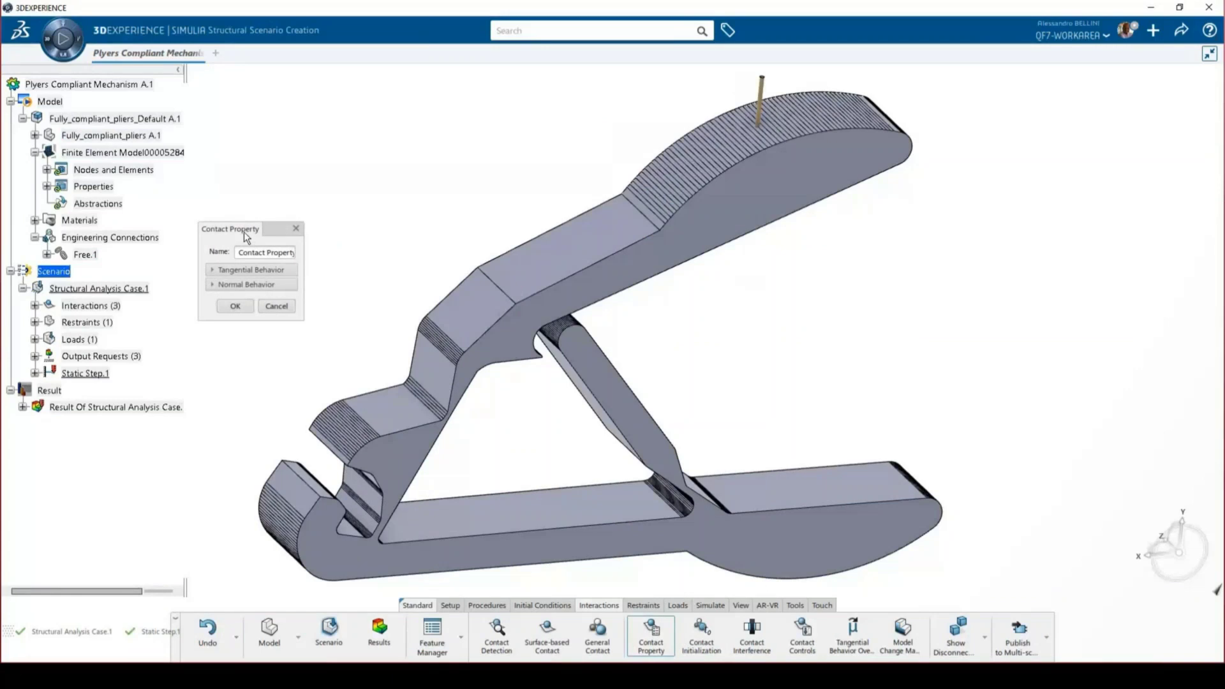
Enable the tangential and normal behavior options of the new contact property, review their settings and discard the property.
{"action": "left_click_drag", "start_coordinate": [238, 226], "coordinate": [776, 228]}
{"action": "left_click", "coordinate": [776, 270]}
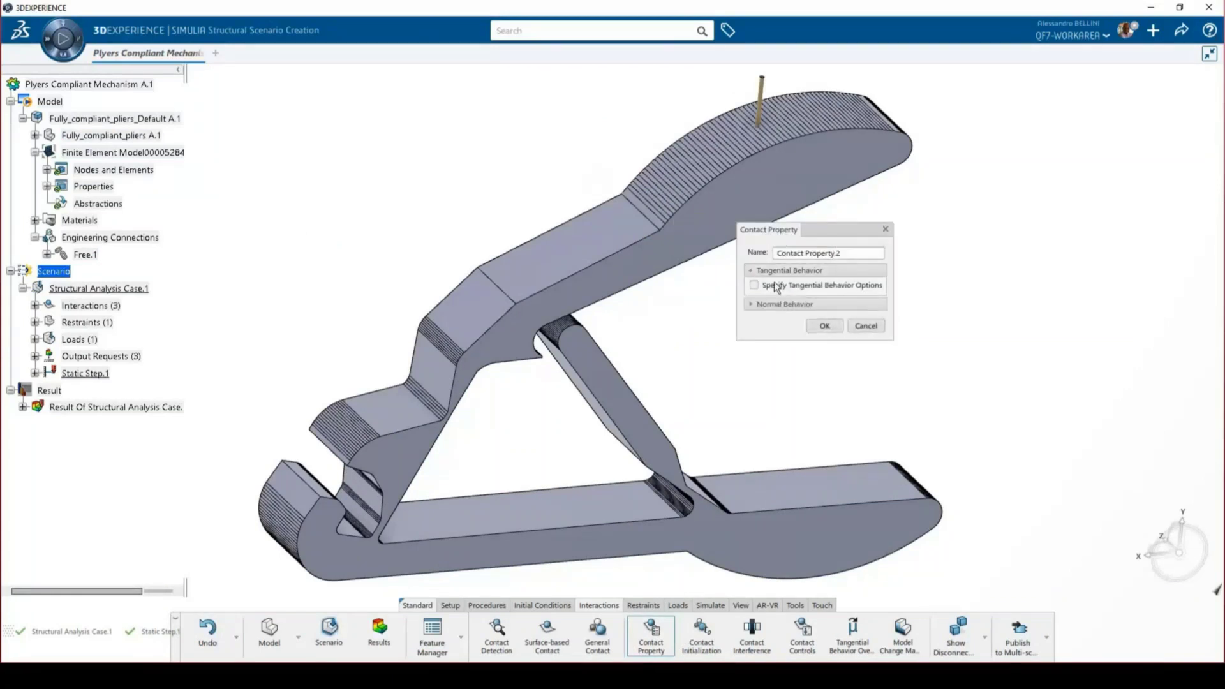
{"action": "left_click", "coordinate": [786, 287]}
{"action": "left_click", "coordinate": [803, 435]}
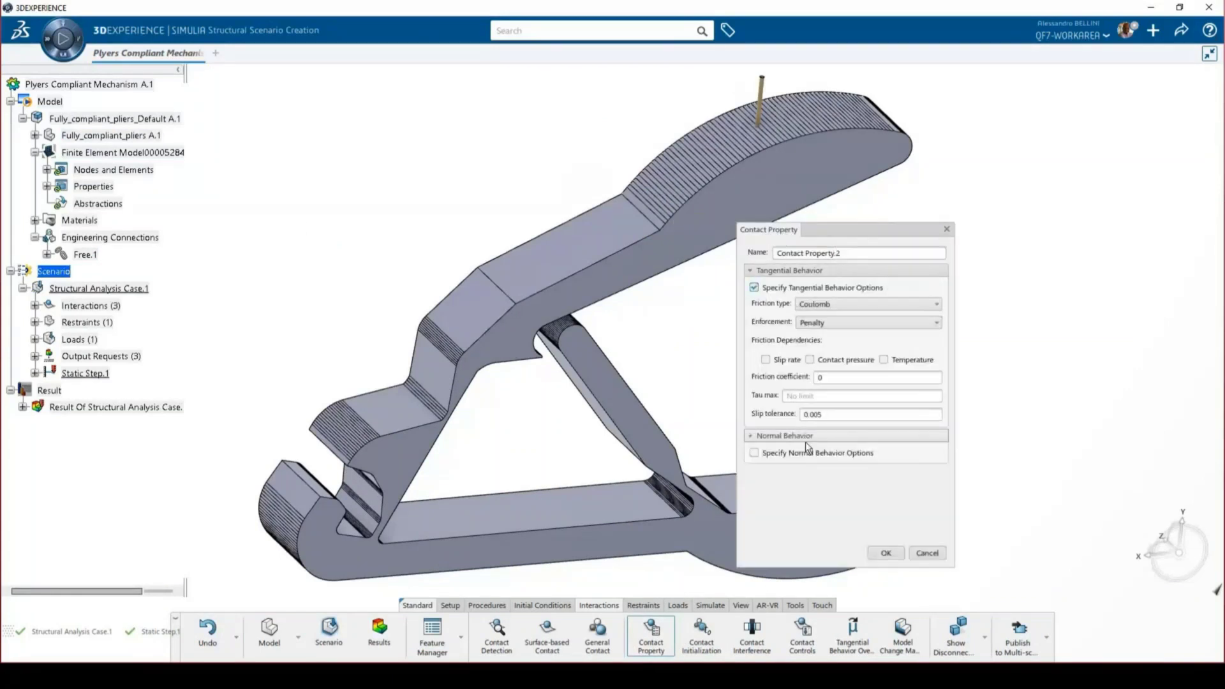
{"action": "left_click", "coordinate": [810, 453]}
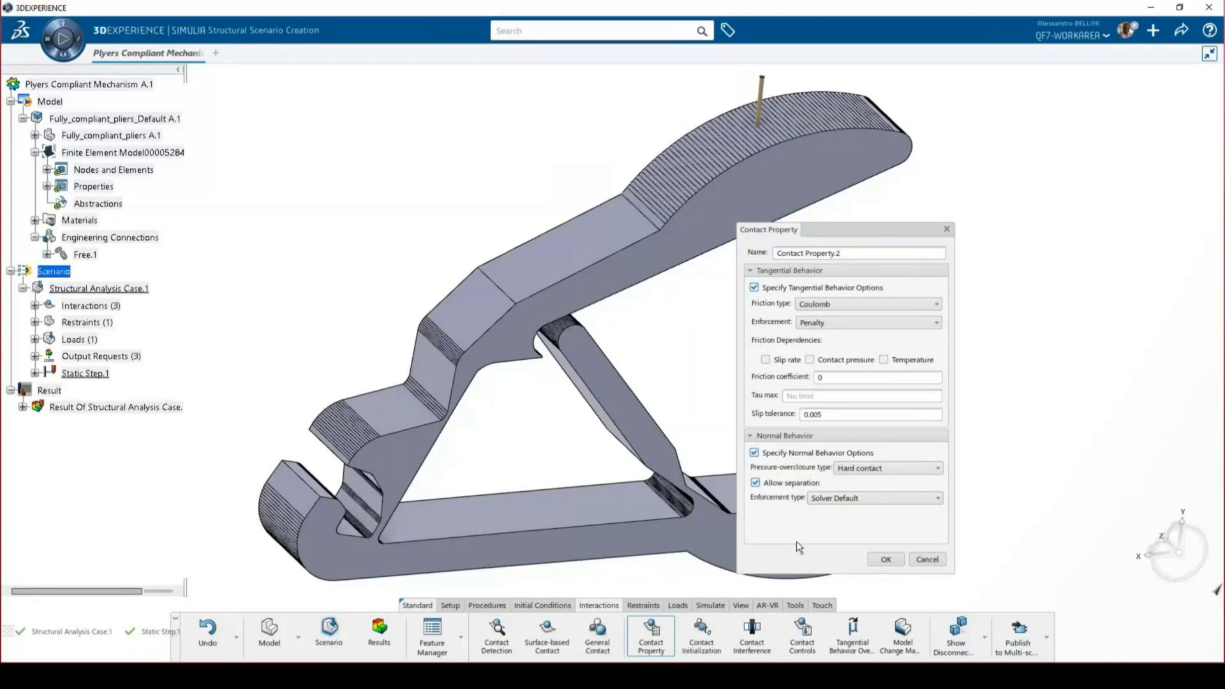
{"action": "left_click", "coordinate": [929, 559]}
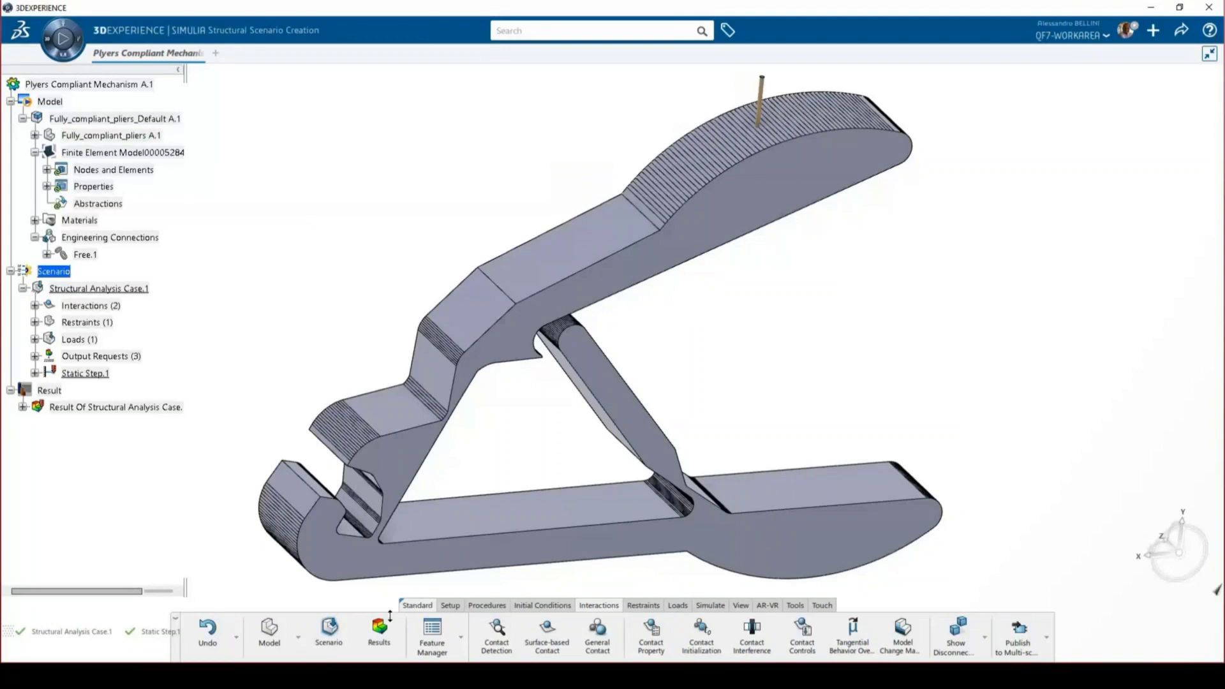
Try a simulation run setup on Cloud with Credits licensing and performance 7, and dismiss it without running.
{"action": "left_click", "coordinate": [710, 605]}
{"action": "left_click", "coordinate": [855, 635]}
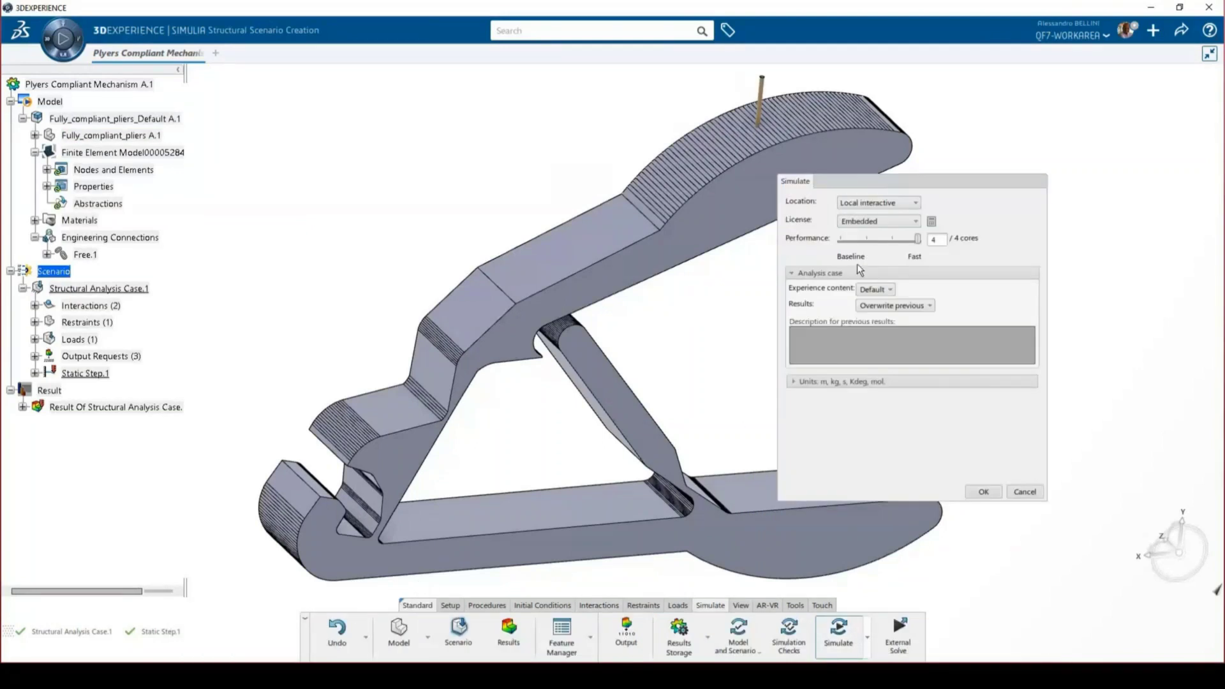
{"action": "left_click", "coordinate": [900, 204]}
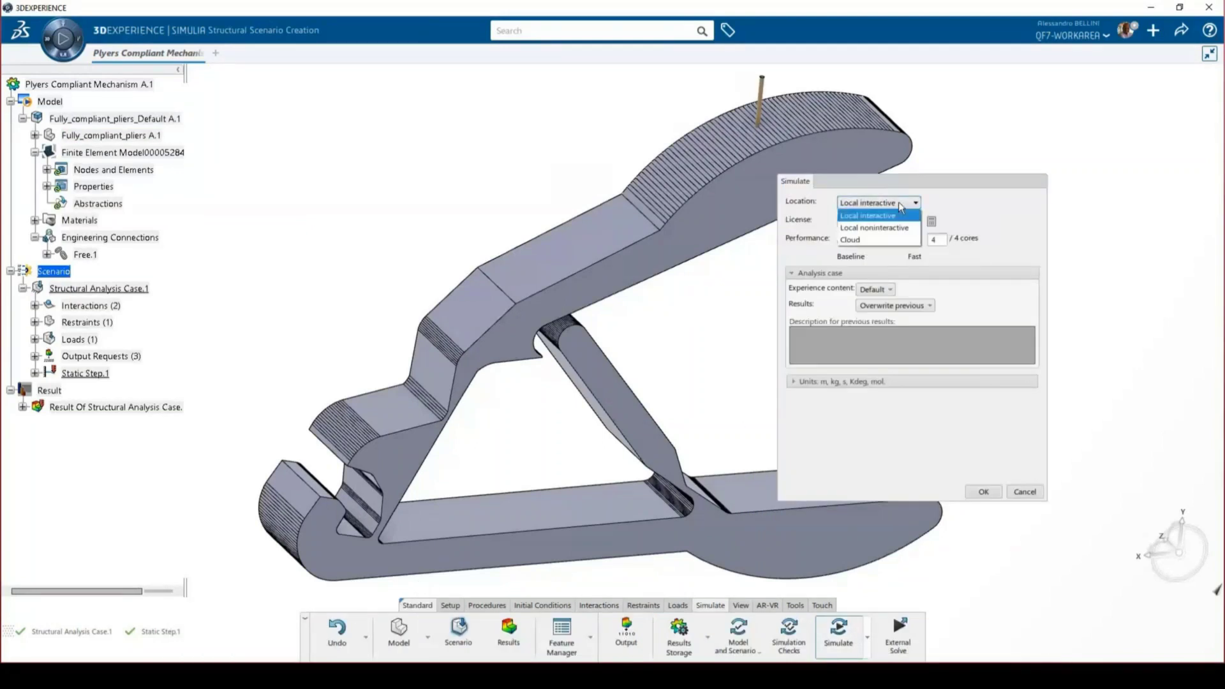
{"action": "left_click", "coordinate": [894, 238]}
{"action": "left_click", "coordinate": [886, 222]}
{"action": "left_click", "coordinate": [888, 254]}
{"action": "left_click_drag", "start_coordinate": [879, 238], "coordinate": [909, 241]}
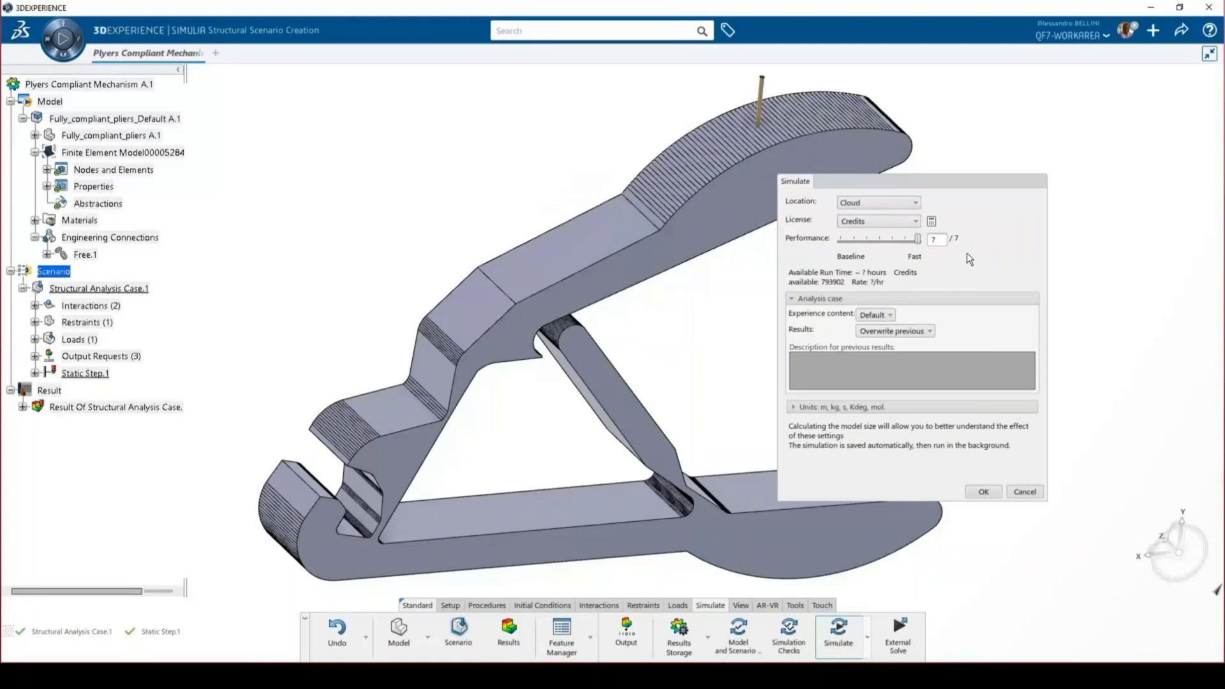
{"action": "left_click", "coordinate": [1024, 496]}
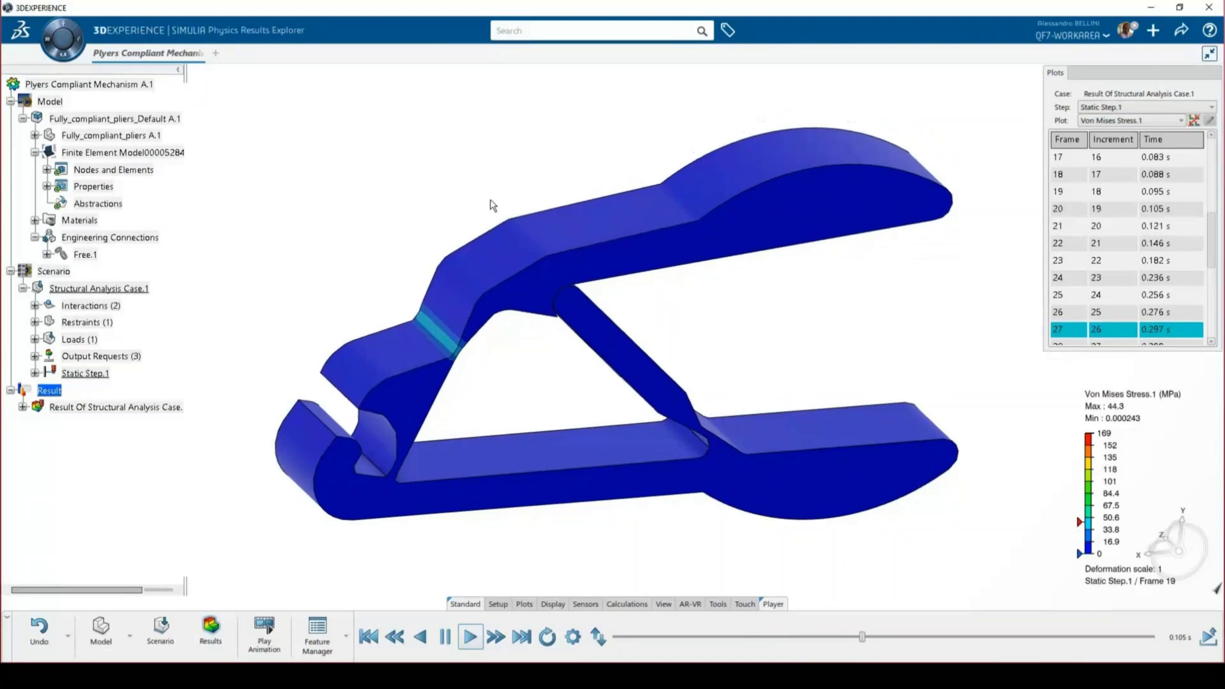
Examine the animated Von Mises stress at the pliers' flexible hinges and switch the result plot to Displacement.1.
{"action": "middle_click_drag", "start_coordinate": [569, 374], "coordinate": [487, 348]}
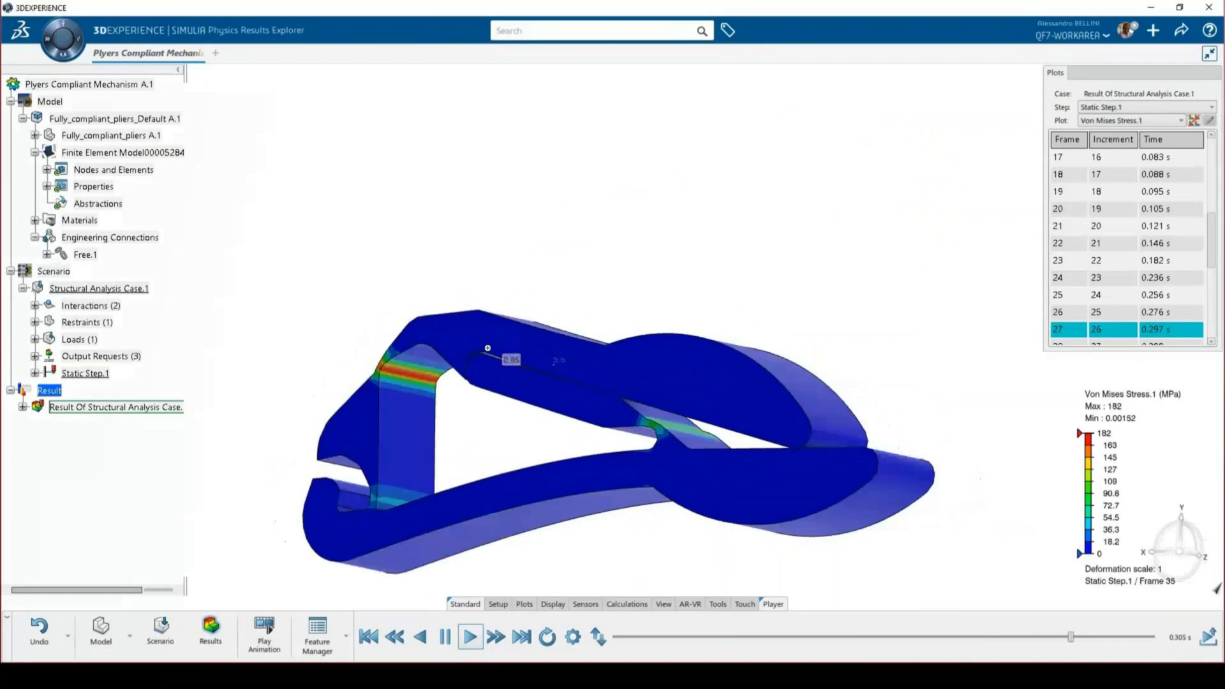
{"action": "scroll", "coordinate": [488, 347], "scroll_direction": "up", "scroll_amount": 5}
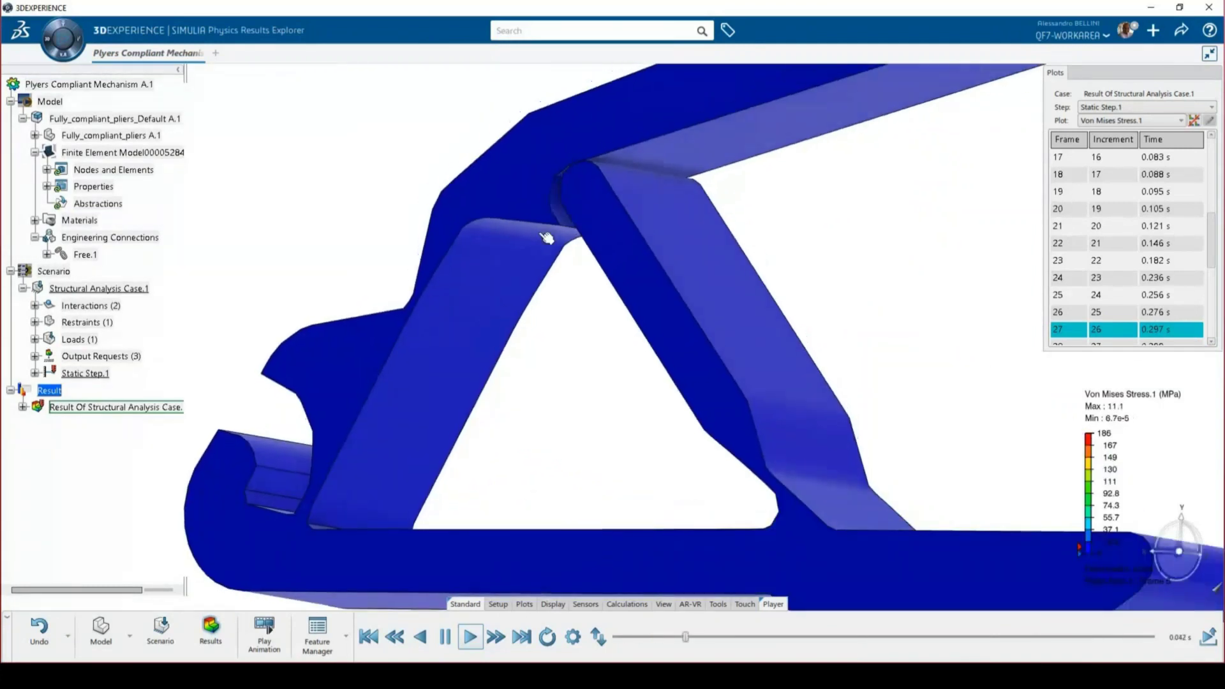
{"action": "middle_click_drag", "start_coordinate": [537, 209], "coordinate": [657, 250]}
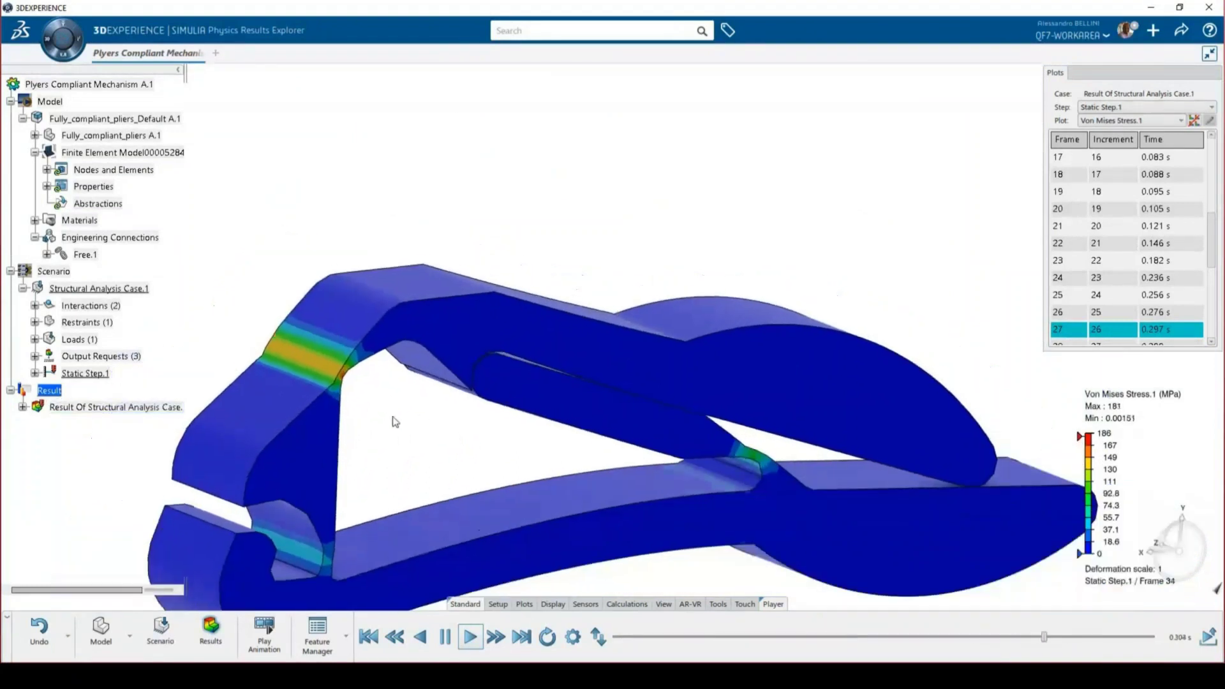
{"action": "scroll", "coordinate": [421, 408], "scroll_direction": "up", "scroll_amount": 5}
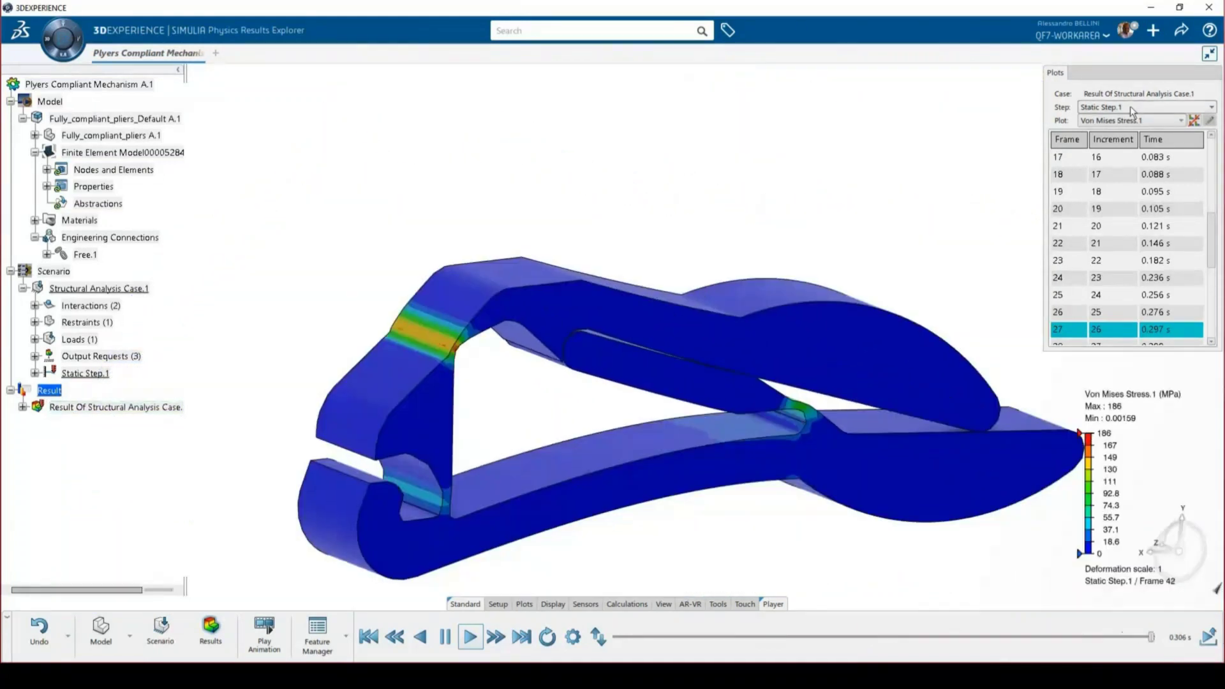
{"action": "left_click", "coordinate": [1131, 121]}
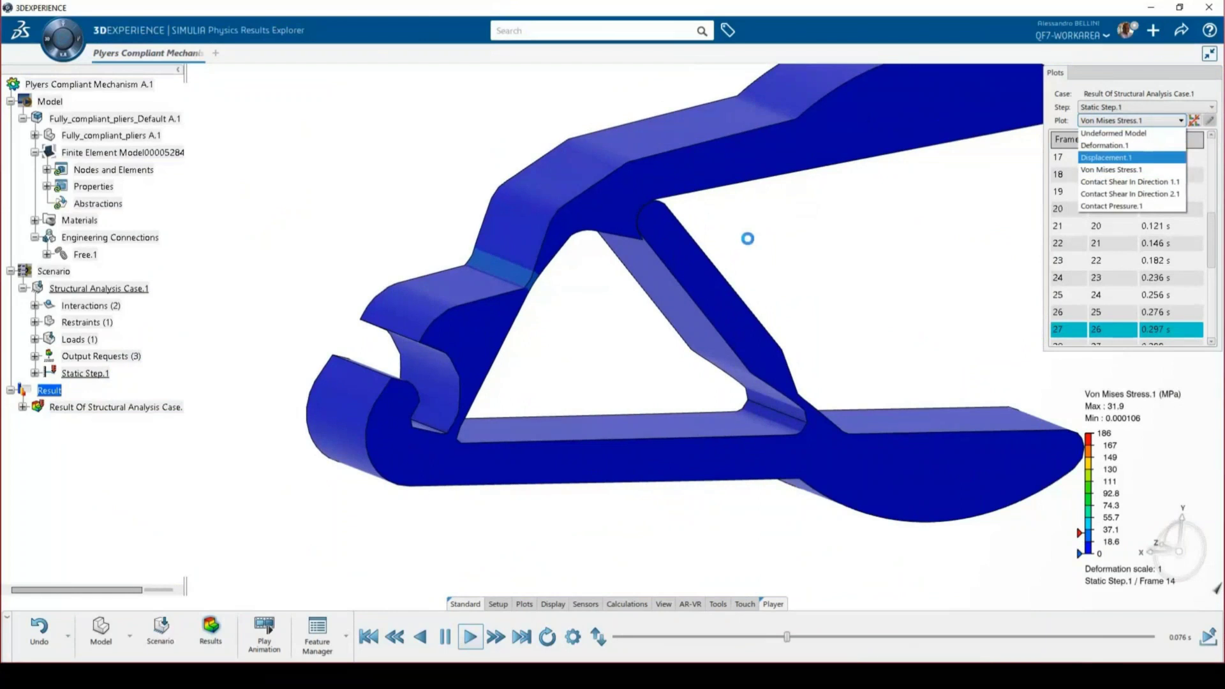
{"action": "scroll", "coordinate": [752, 219], "scroll_direction": "up", "scroll_amount": 2}
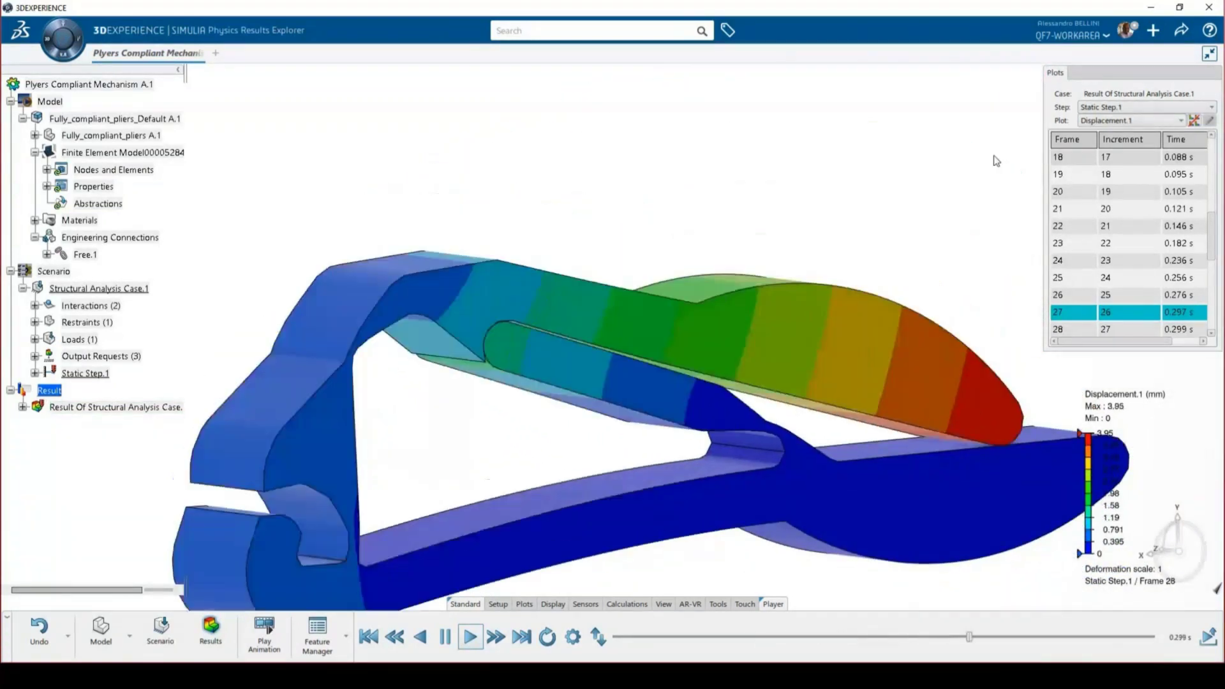
Display the Contact Pressure.1 plot and examine the contact areas at the link's end and between the two handles.
{"action": "left_click", "coordinate": [1108, 121]}
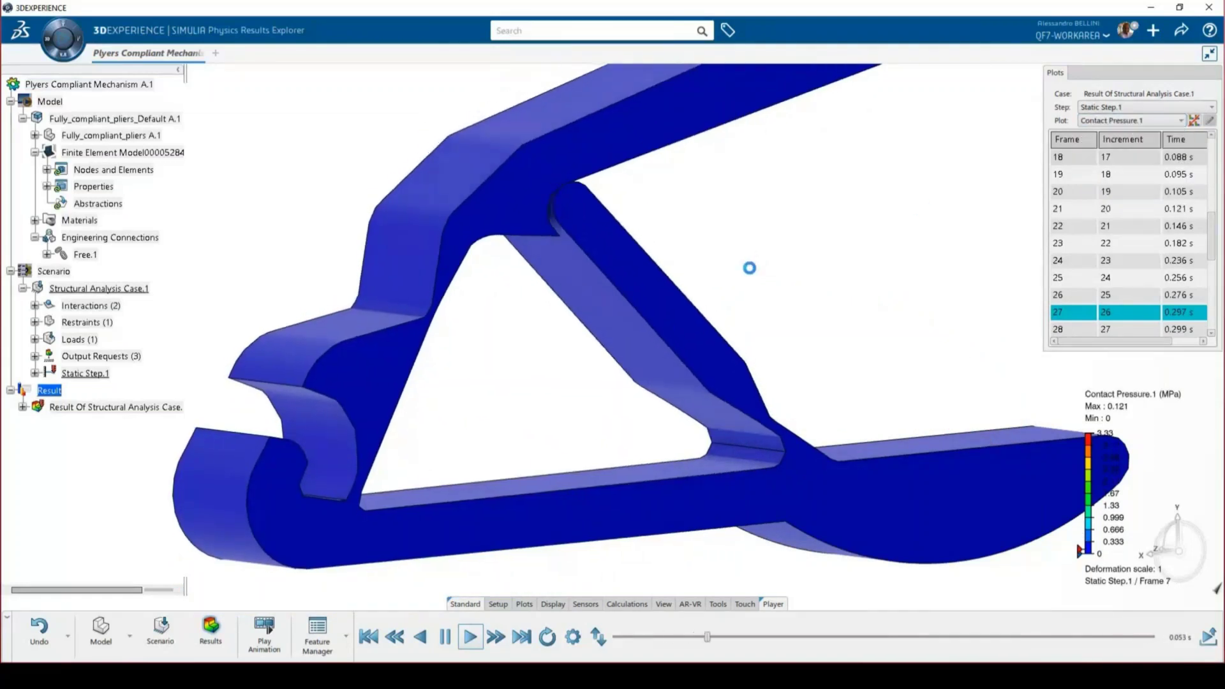
{"action": "middle_click_drag", "start_coordinate": [739, 281], "coordinate": [609, 286]}
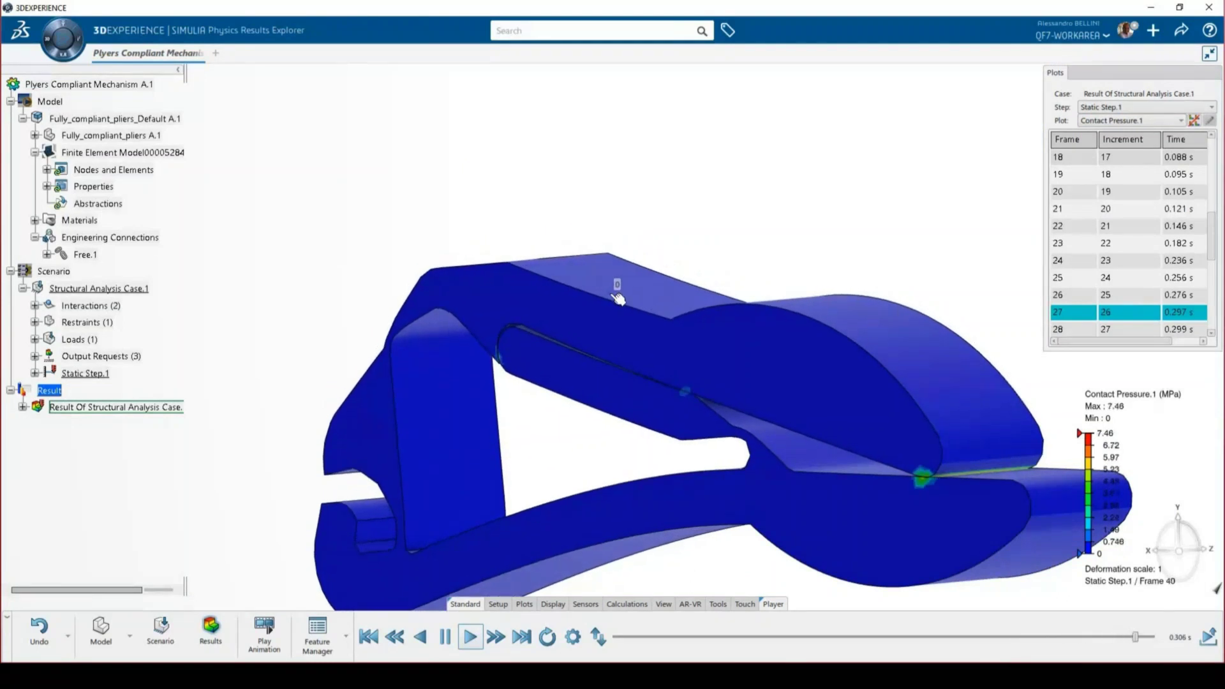
{"action": "scroll", "coordinate": [661, 186], "scroll_direction": "up", "scroll_amount": 5}
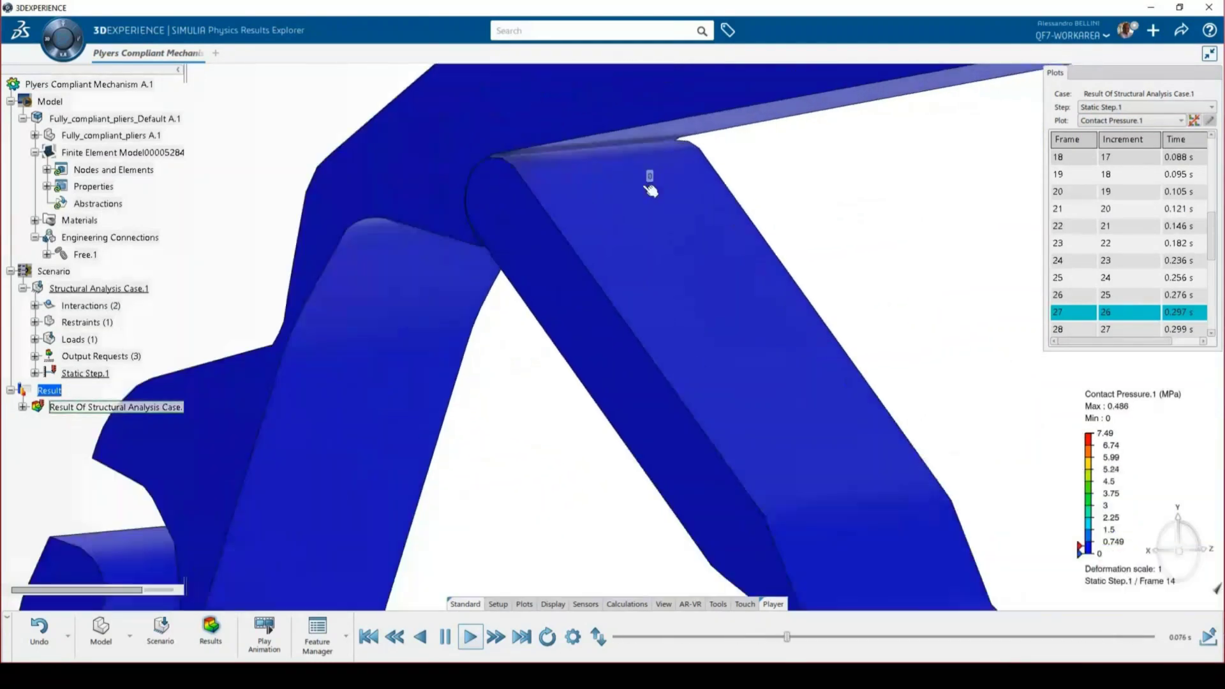
{"action": "scroll", "coordinate": [664, 199], "scroll_direction": "down", "scroll_amount": 5}
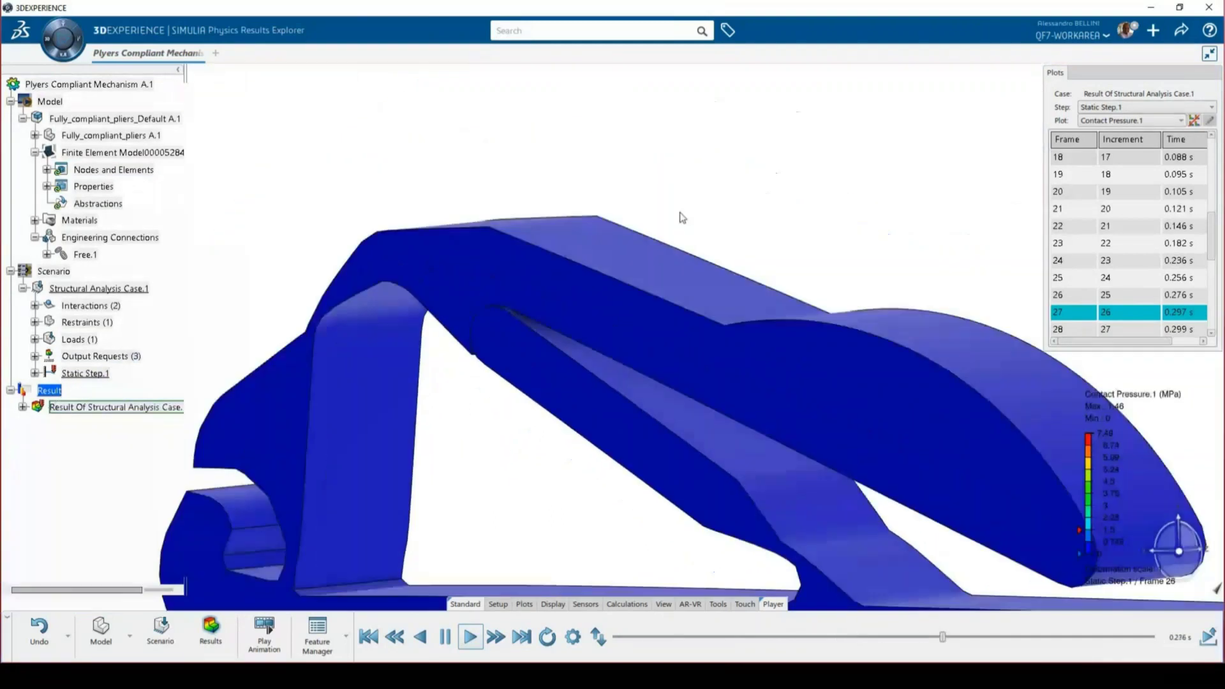
{"action": "scroll", "coordinate": [966, 569], "scroll_direction": "up", "scroll_amount": 3}
{"action": "middle_click_drag", "start_coordinate": [860, 528], "coordinate": [879, 536]}
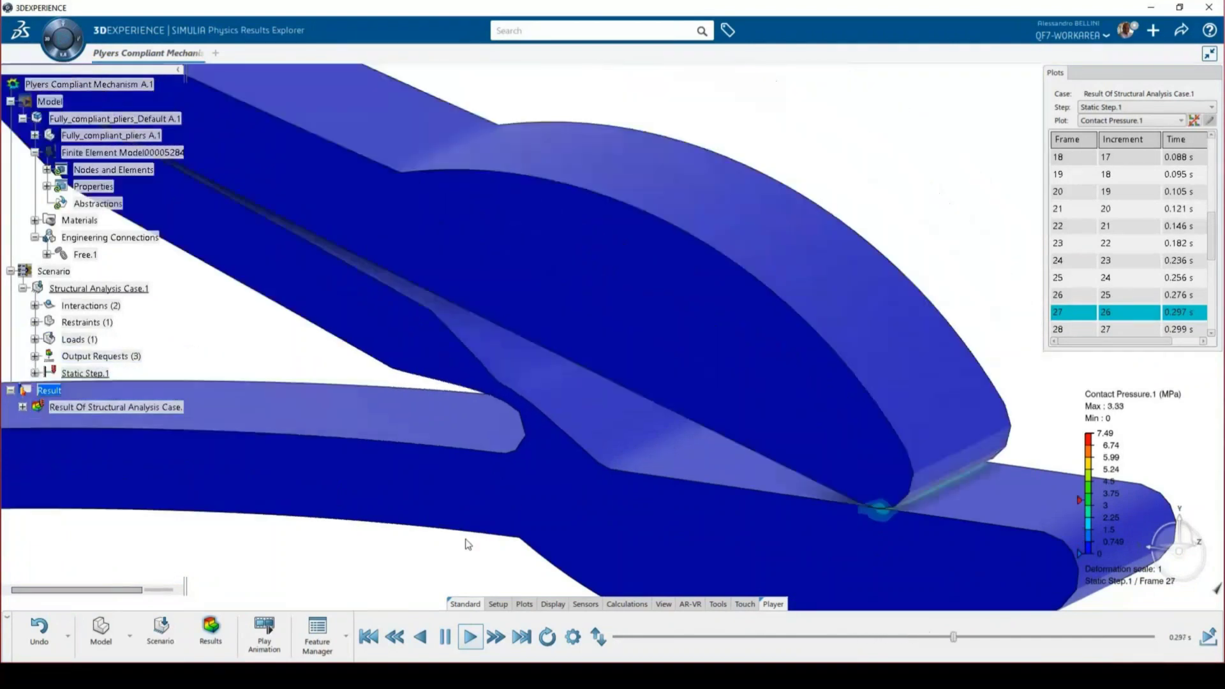
{"action": "scroll", "coordinate": [336, 375], "scroll_direction": "down", "scroll_amount": 5}
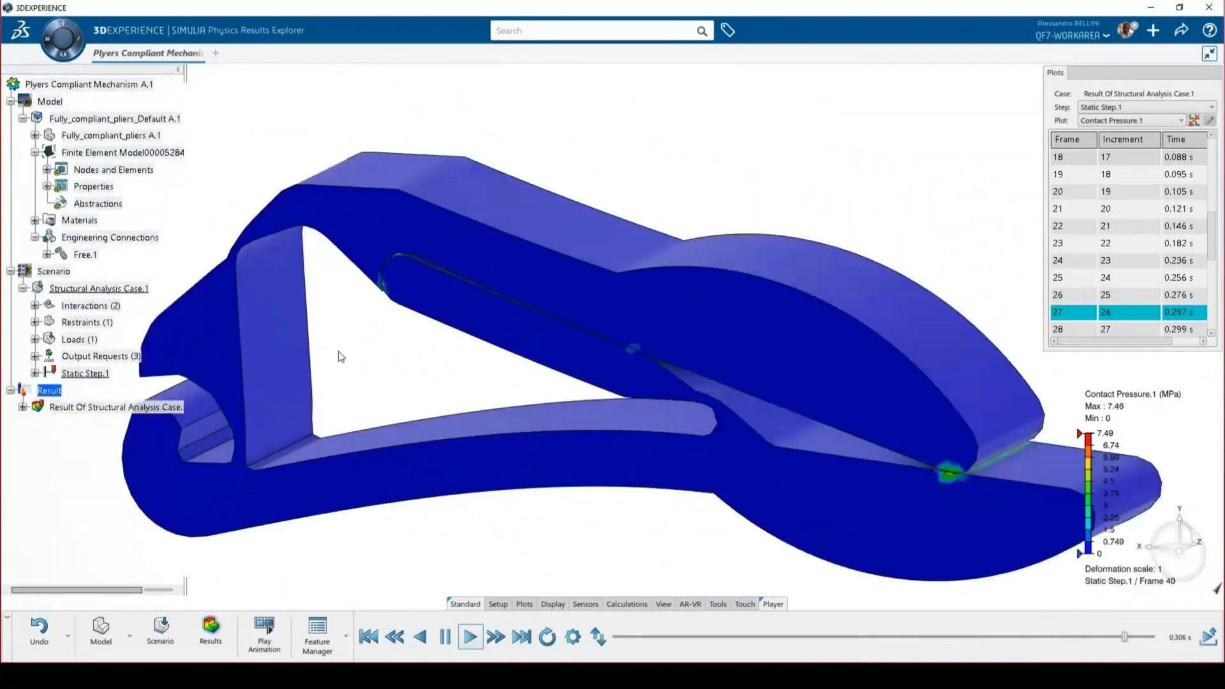
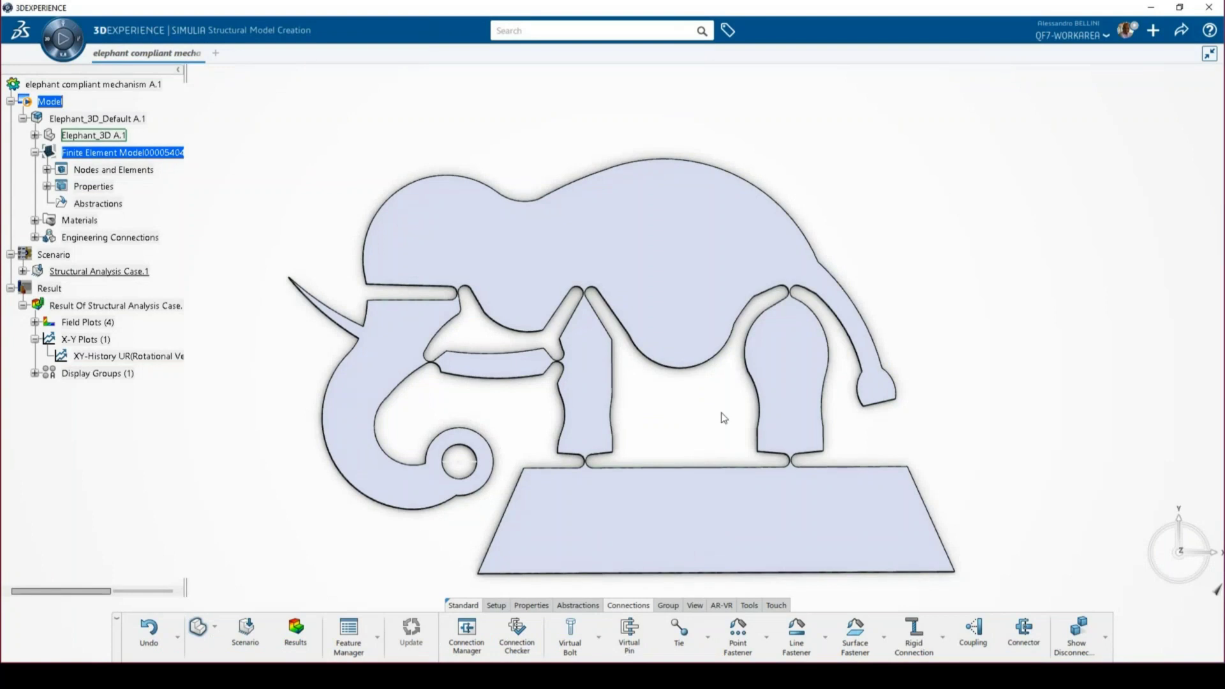
Switch the elephant model to mesh creation and open the definition of Hex Mesh.1 under Nodes and Elements.
{"action": "left_click", "coordinate": [214, 629]}
{"action": "left_click", "coordinate": [229, 555]}
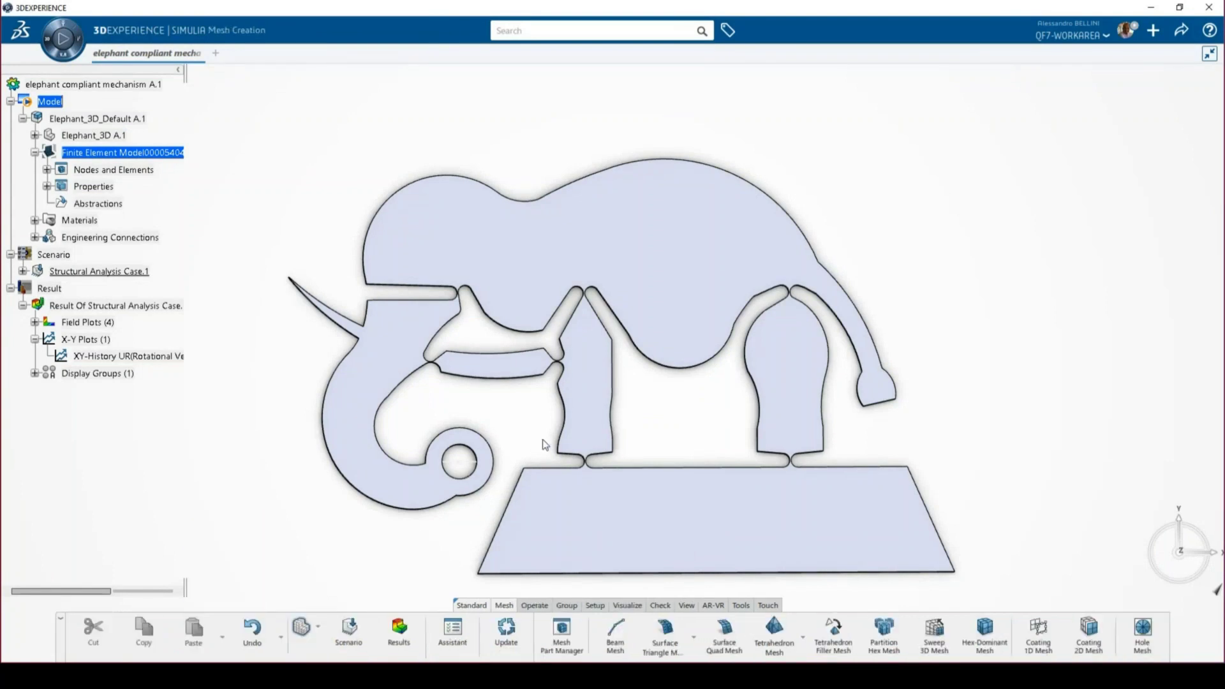
{"action": "left_click", "coordinate": [46, 170]}
{"action": "double_click", "coordinate": [106, 186]}
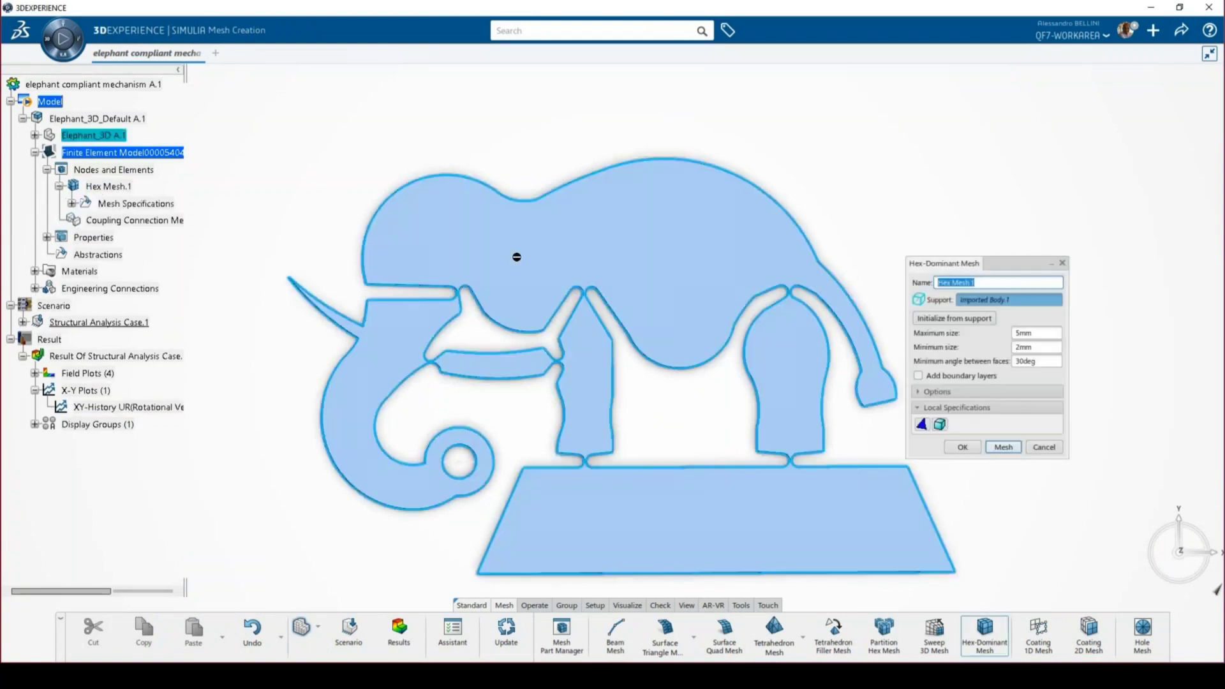
Dismiss the Hex Mesh.1 definition without changes and set the FE Model visualization to Show so the elephant's mesh is displayed.
{"action": "double_click", "coordinate": [1040, 349]}
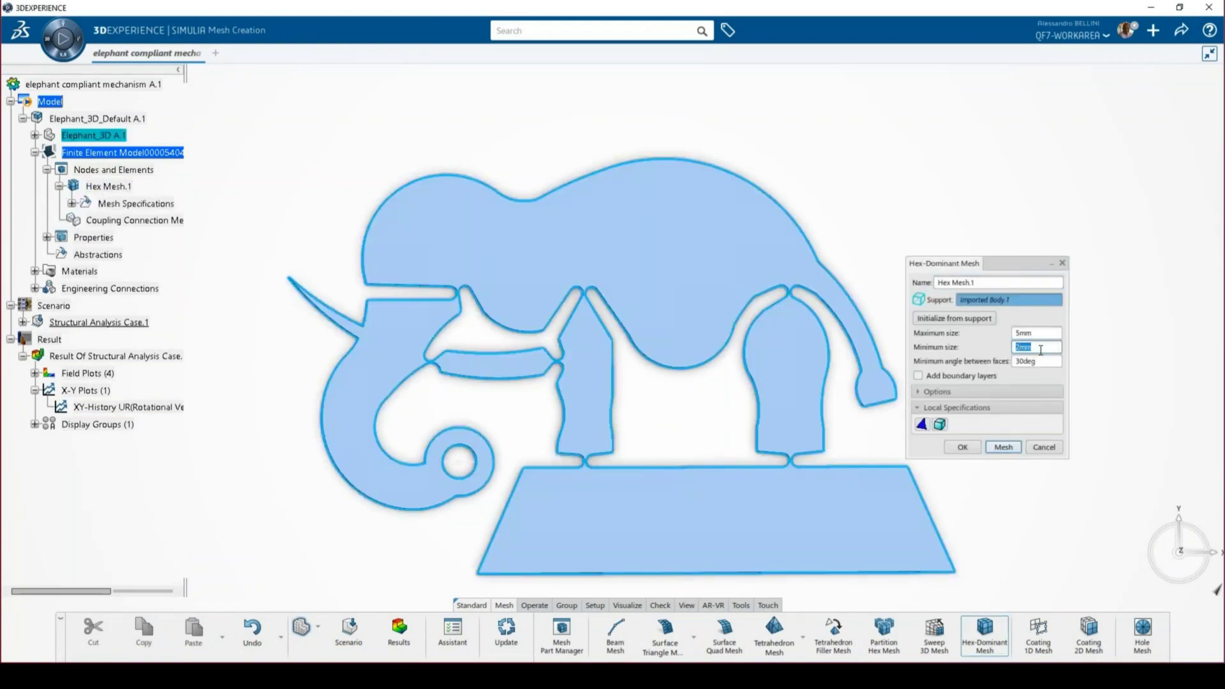
{"action": "left_click", "coordinate": [1051, 446]}
{"action": "right_click", "coordinate": [1017, 365]}
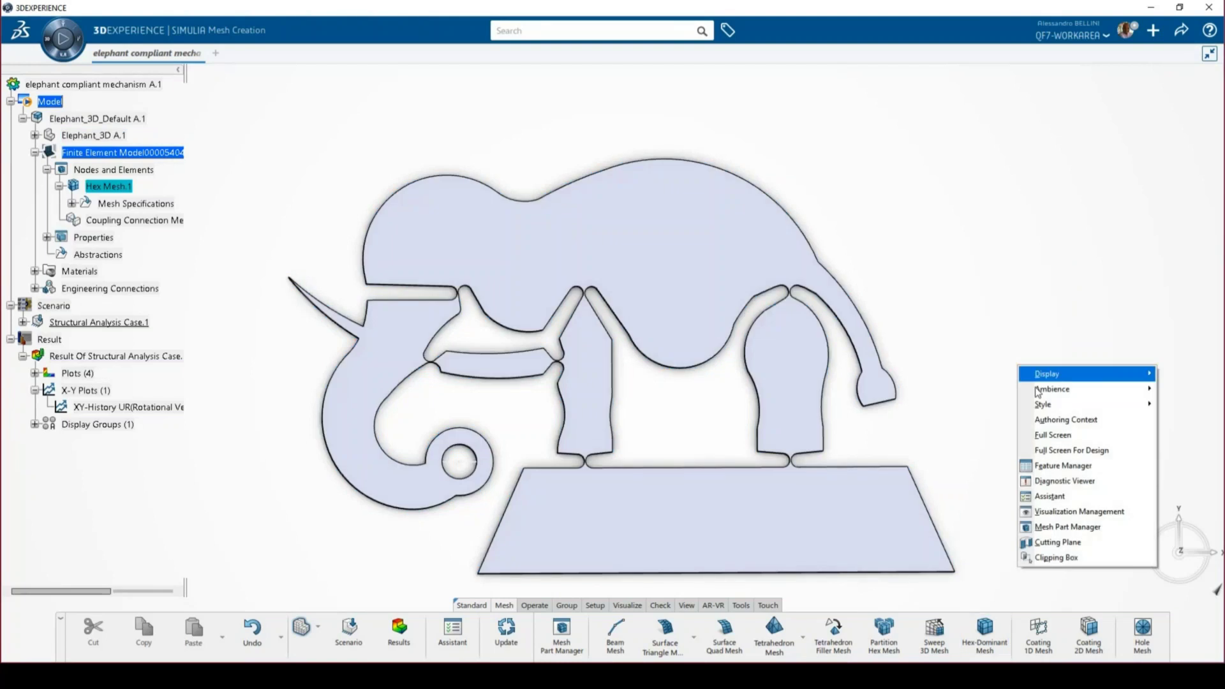
{"action": "left_click", "coordinate": [1072, 511]}
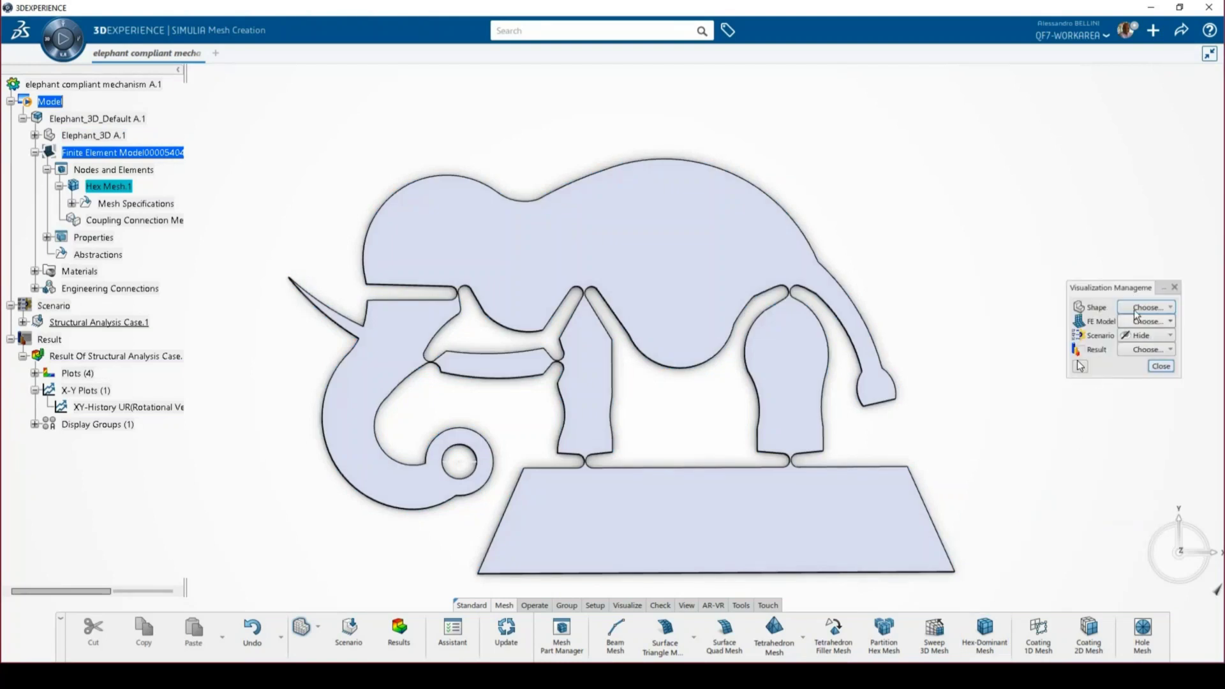
{"action": "left_click", "coordinate": [1151, 323]}
{"action": "left_click", "coordinate": [1142, 333]}
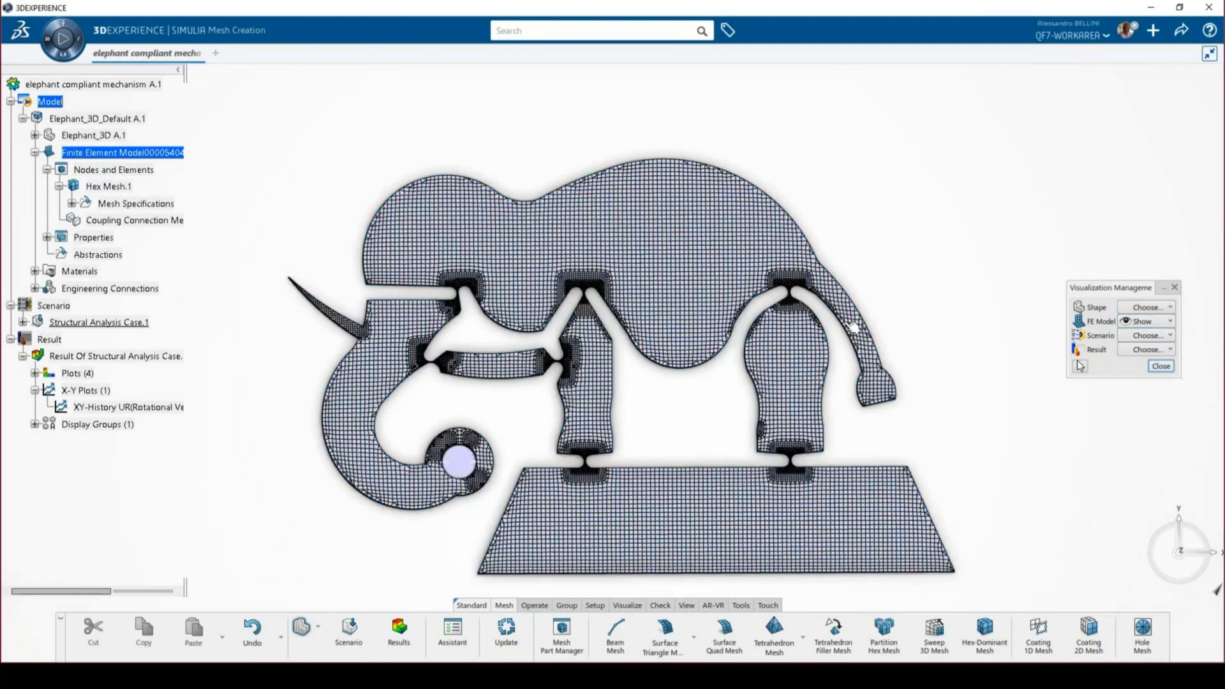
{"action": "scroll", "coordinate": [726, 289], "scroll_direction": "up", "scroll_amount": 5}
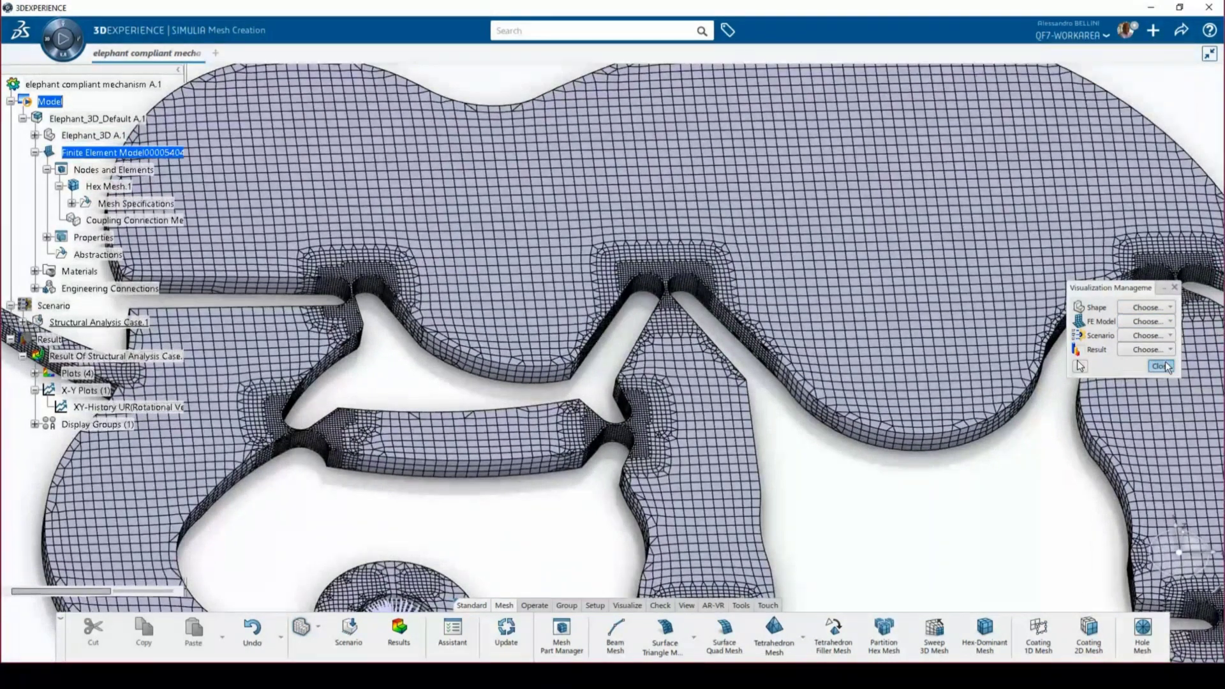
{"action": "left_click", "coordinate": [1160, 366]}
Examine the mesh refinement around the flexible hinges above the front leg and along the trunk's connecting link.
{"action": "scroll", "coordinate": [636, 327], "scroll_direction": "up", "scroll_amount": 3}
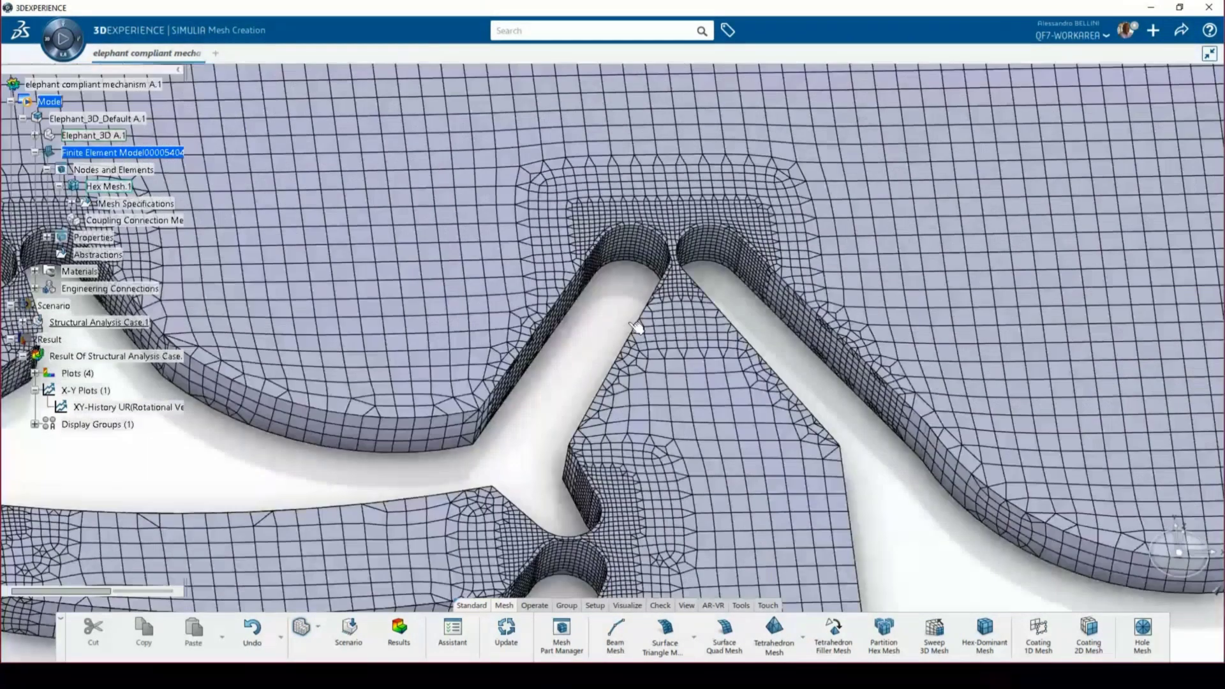
{"action": "scroll", "coordinate": [635, 326], "scroll_direction": "up", "scroll_amount": 4}
{"action": "middle_click_drag", "start_coordinate": [629, 278], "coordinate": [676, 313]}
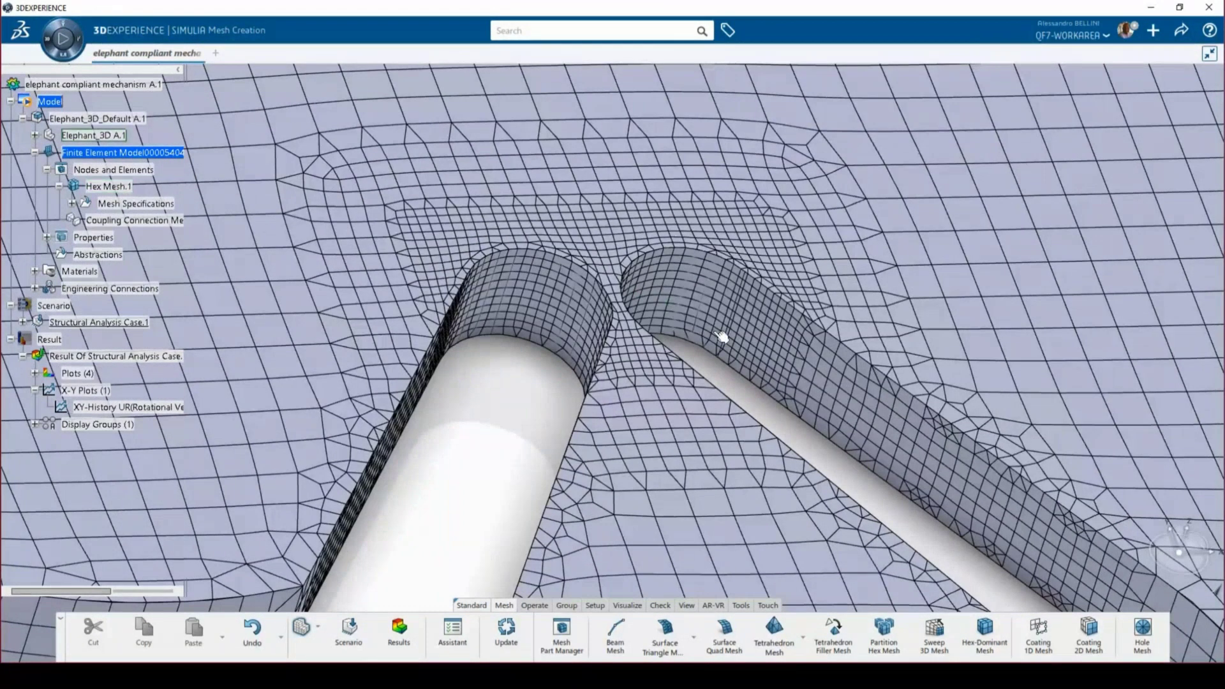
{"action": "scroll", "coordinate": [677, 315], "scroll_direction": "down", "scroll_amount": 6}
{"action": "scroll", "coordinate": [434, 478], "scroll_direction": "up", "scroll_amount": 3}
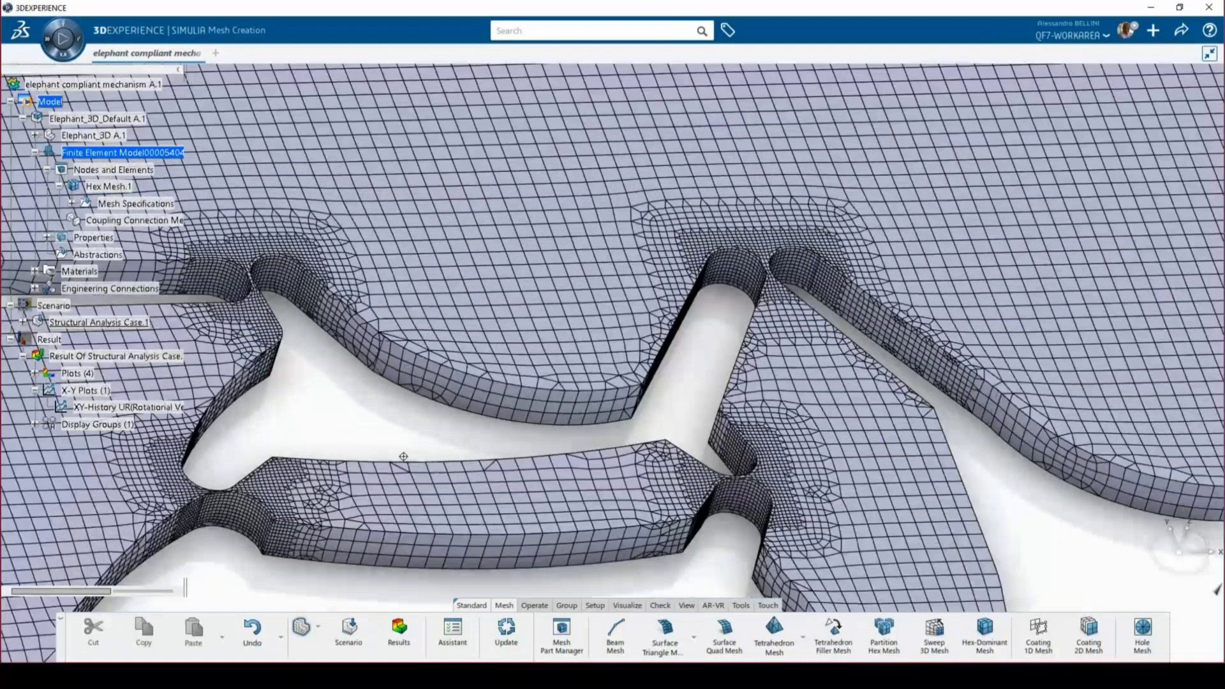
{"action": "scroll", "coordinate": [403, 457], "scroll_direction": "up", "scroll_amount": 2}
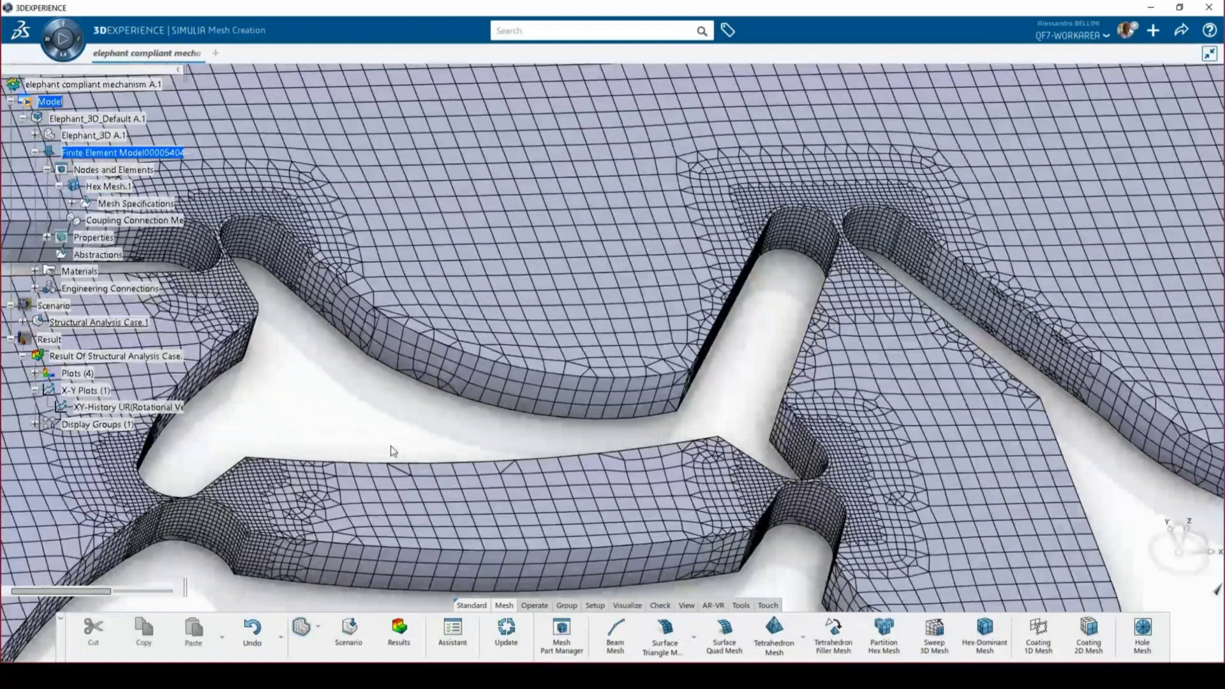
Review the local mesh size specification of Hex Mesh.1 and its support faces at the hinges, leaving the definition unchanged.
{"action": "left_click", "coordinate": [72, 203]}
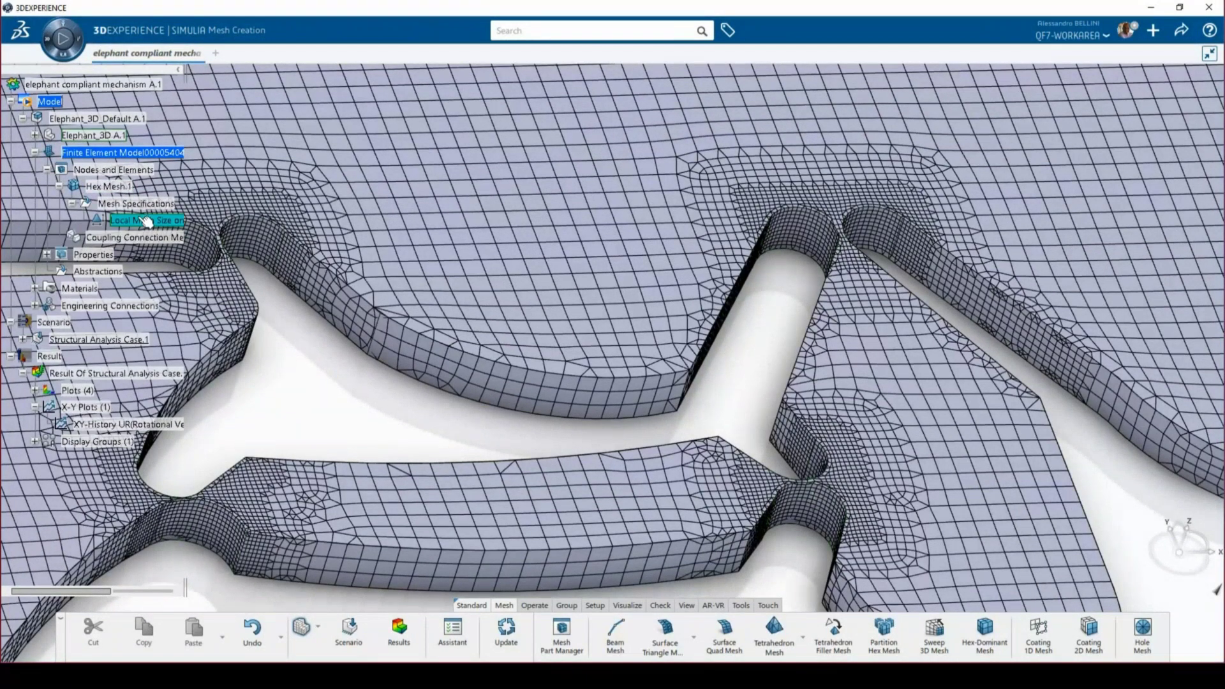
{"action": "double_click", "coordinate": [147, 220]}
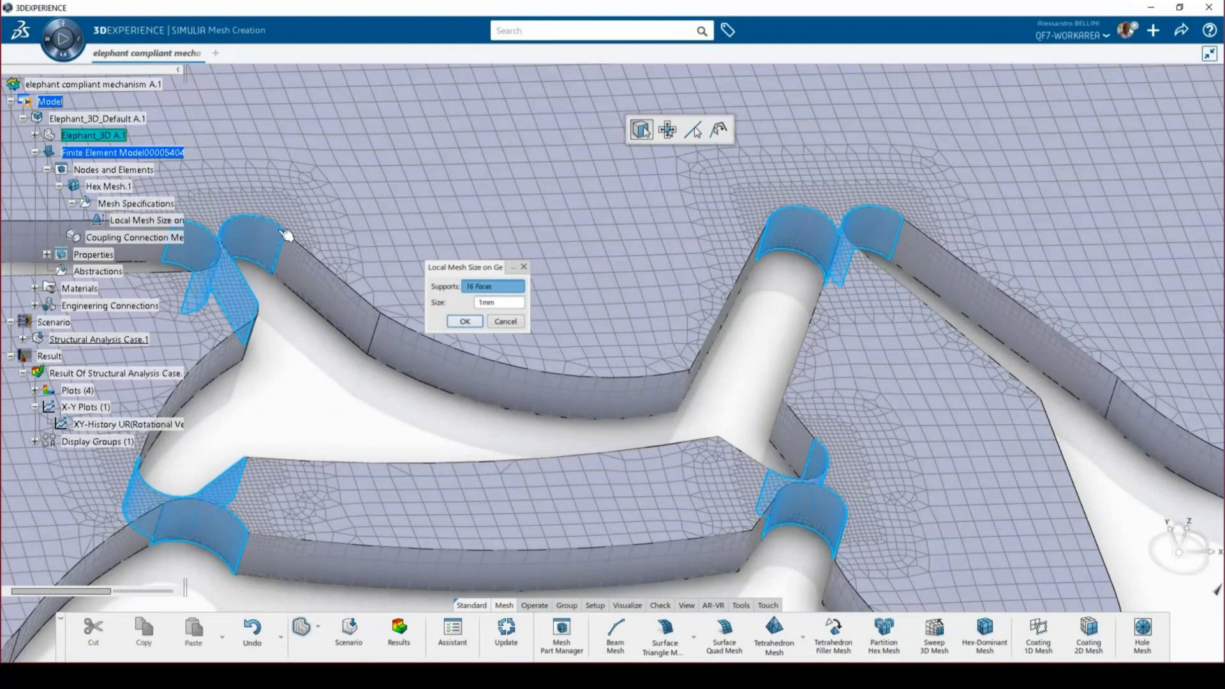
{"action": "left_click", "coordinate": [507, 322]}
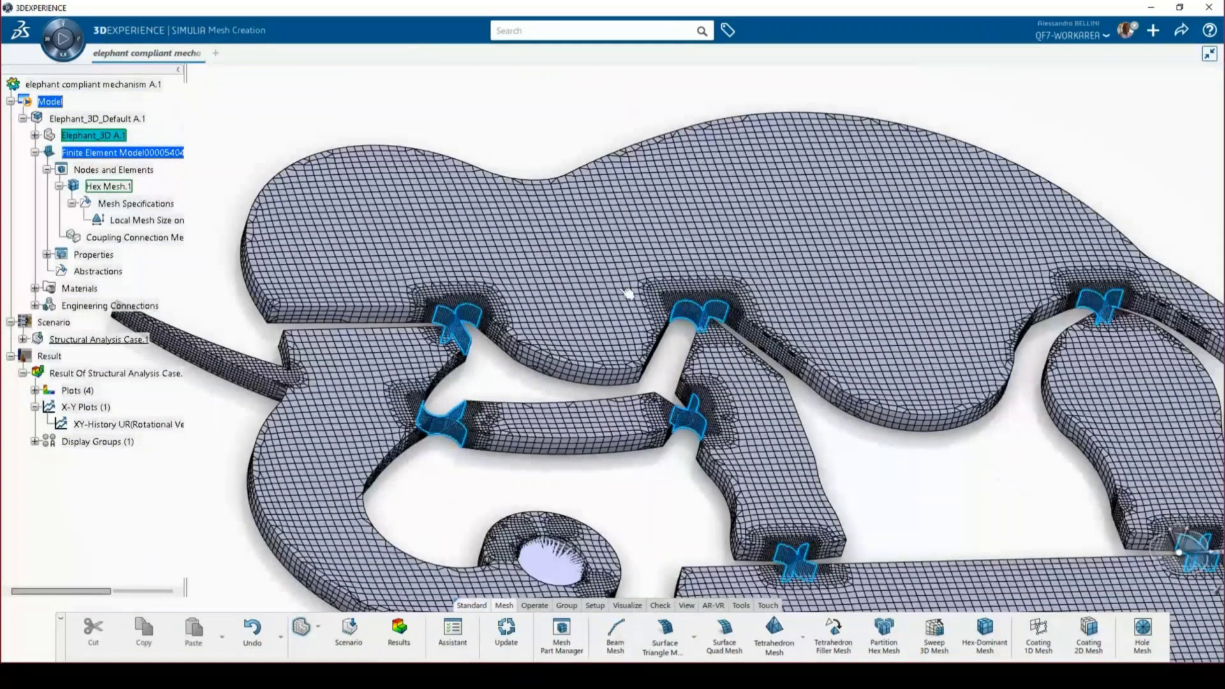
{"action": "left_click", "coordinate": [907, 458]}
Expand the Properties and the Engineering Connections down to Free.1.Coupling.1, and examine the coupling at the hole in the elephant's trunk.
{"action": "middle_click_drag", "start_coordinate": [813, 376], "coordinate": [810, 453]}
{"action": "scroll", "coordinate": [792, 478], "scroll_direction": "down", "scroll_amount": 5}
{"action": "scroll", "coordinate": [749, 470], "scroll_direction": "up", "scroll_amount": 2}
{"action": "middle_click_drag", "start_coordinate": [711, 427], "coordinate": [727, 468]}
{"action": "scroll", "coordinate": [622, 466], "scroll_direction": "up", "scroll_amount": 4}
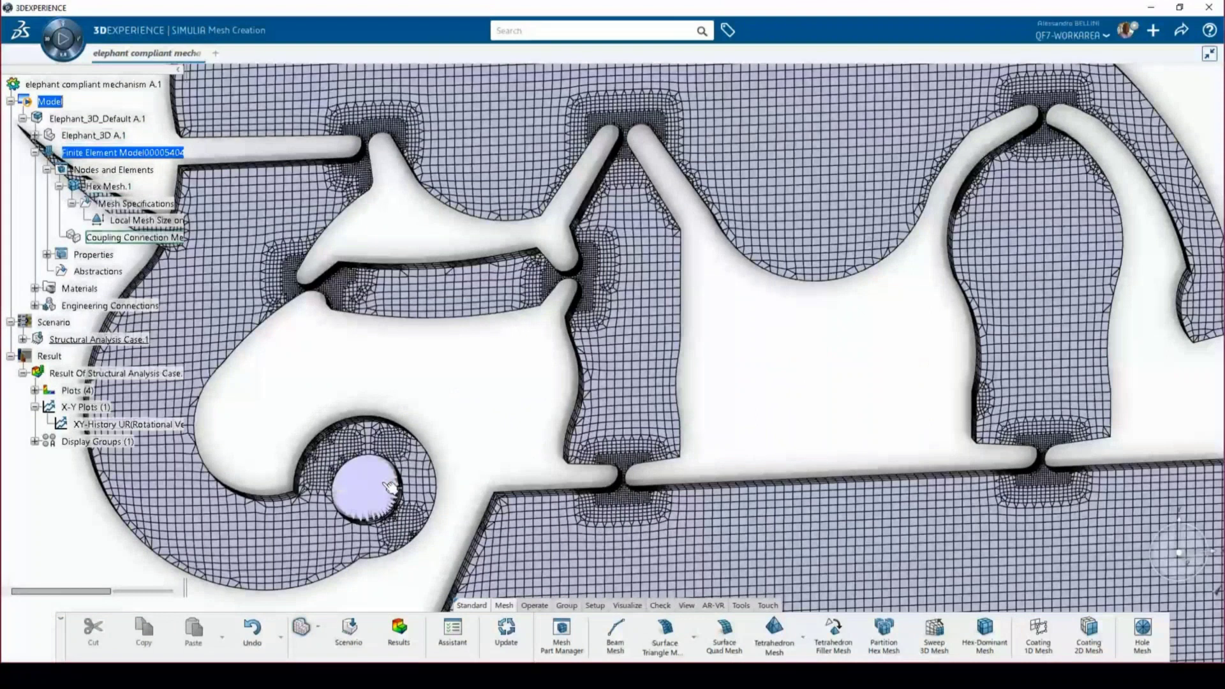
{"action": "left_click", "coordinate": [47, 254]}
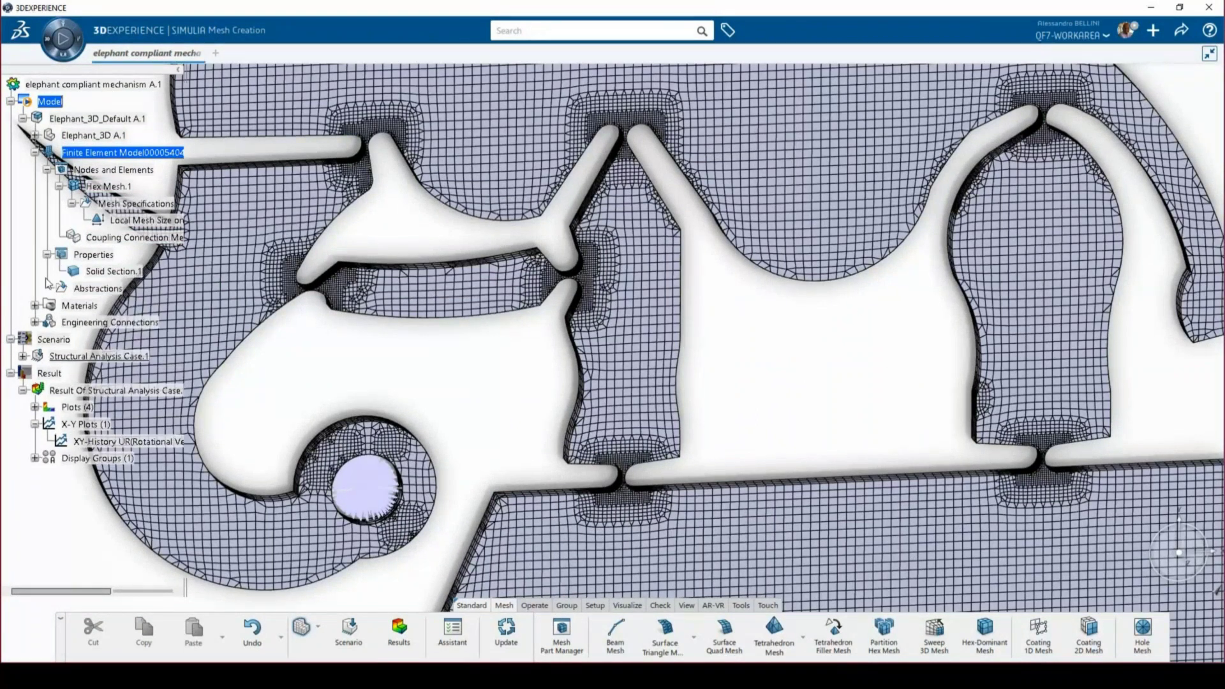
{"action": "left_click", "coordinate": [36, 322]}
{"action": "left_click", "coordinate": [47, 340]}
{"action": "left_click", "coordinate": [59, 356]}
{"action": "middle_click_drag", "start_coordinate": [463, 412], "coordinate": [464, 381]}
{"action": "scroll", "coordinate": [490, 339], "scroll_direction": "down", "scroll_amount": 5}
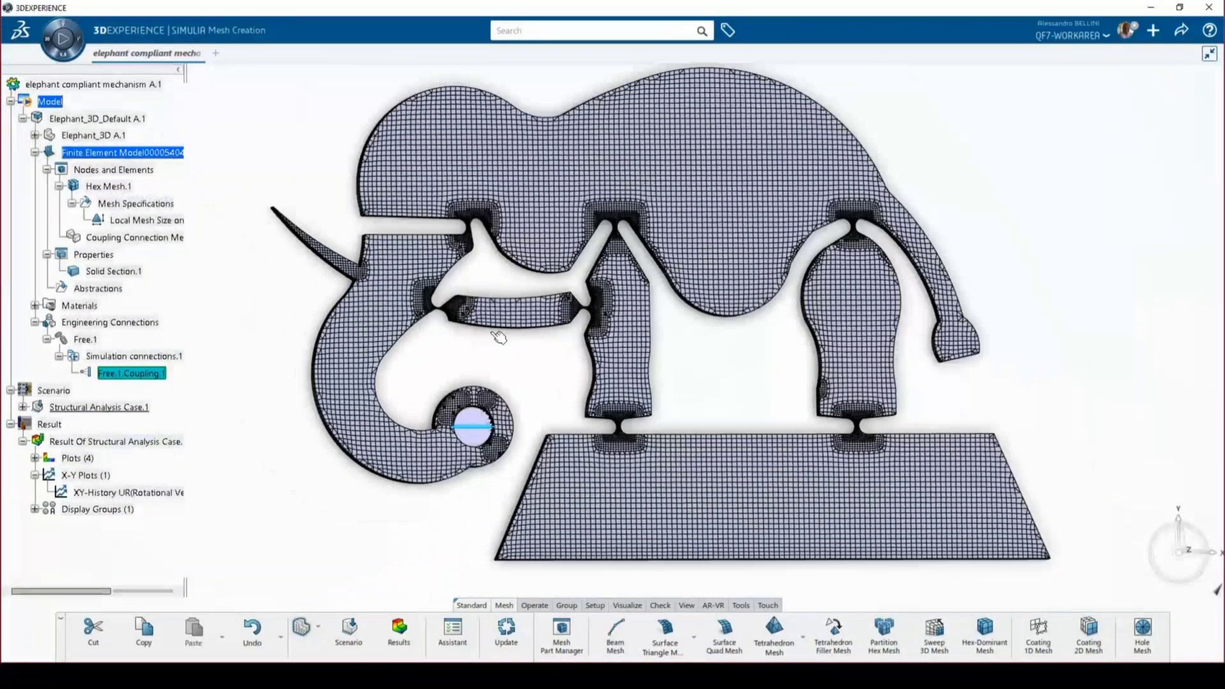
{"action": "scroll", "coordinate": [817, 295], "scroll_direction": "up", "scroll_amount": 1}
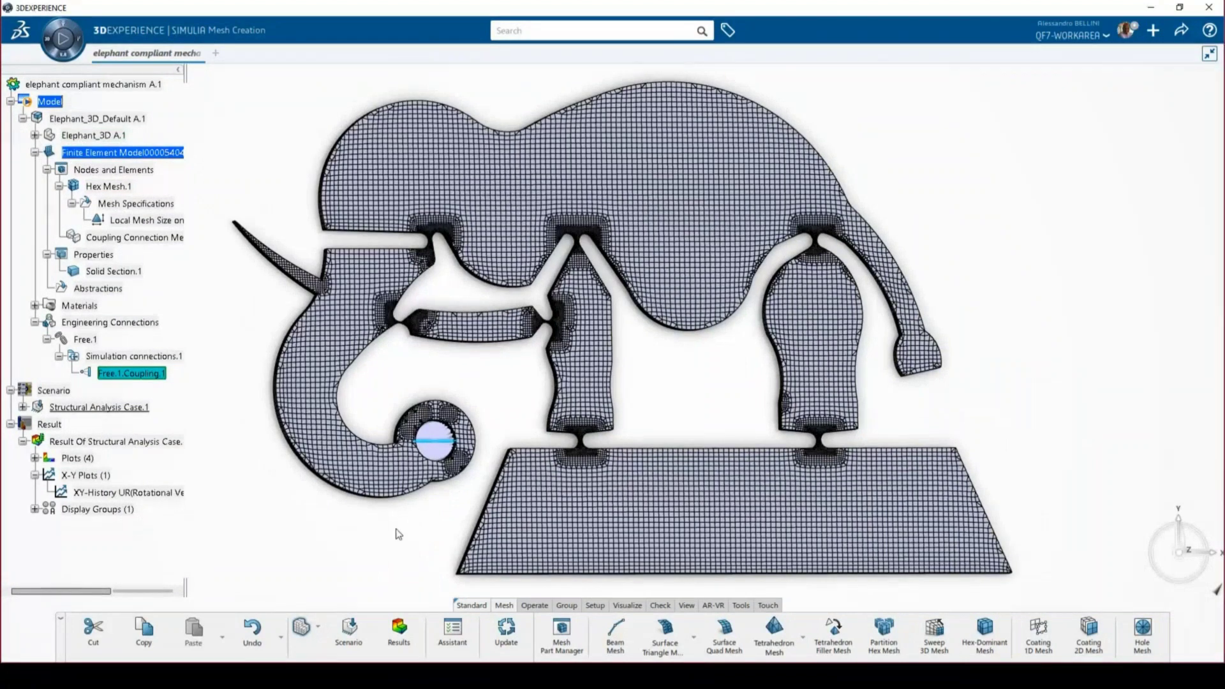
Switch to the structural scenario and review in the Feature Manager where Clamp.1 and Force.1 are applied on the elephant.
{"action": "left_click", "coordinate": [349, 629]}
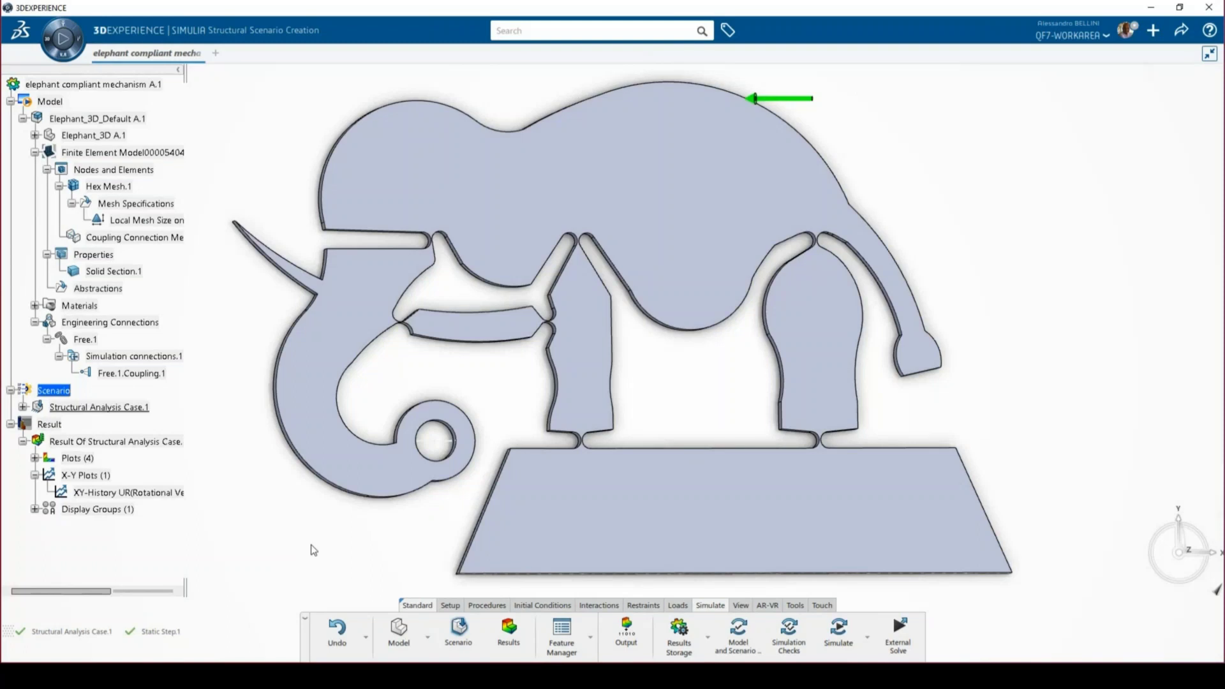
{"action": "left_click", "coordinate": [562, 632]}
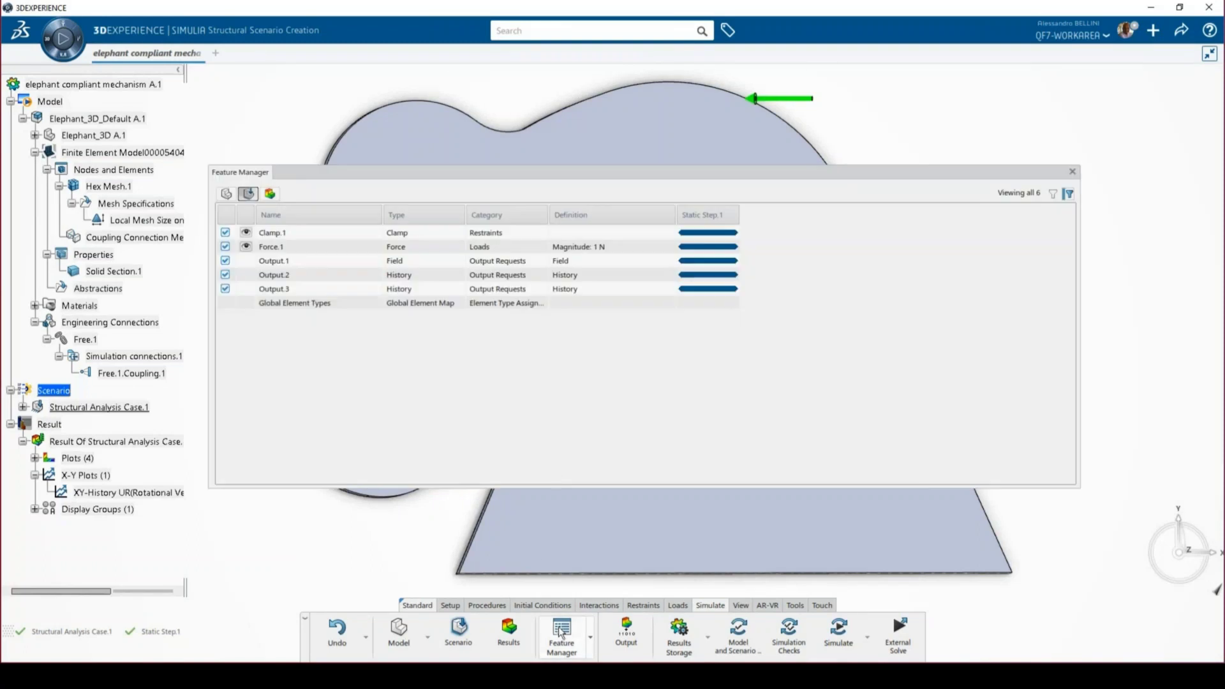
{"action": "left_click", "coordinate": [494, 235]}
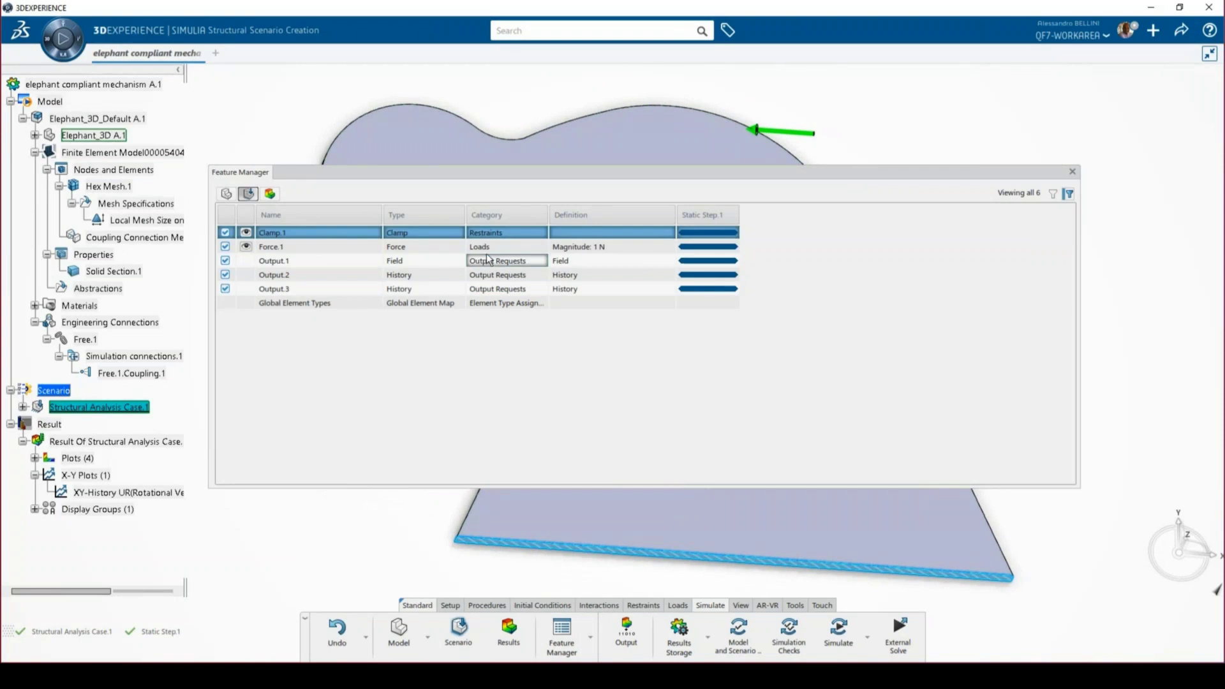
{"action": "left_click", "coordinate": [533, 247]}
{"action": "left_click_drag", "start_coordinate": [603, 177], "coordinate": [639, 276]}
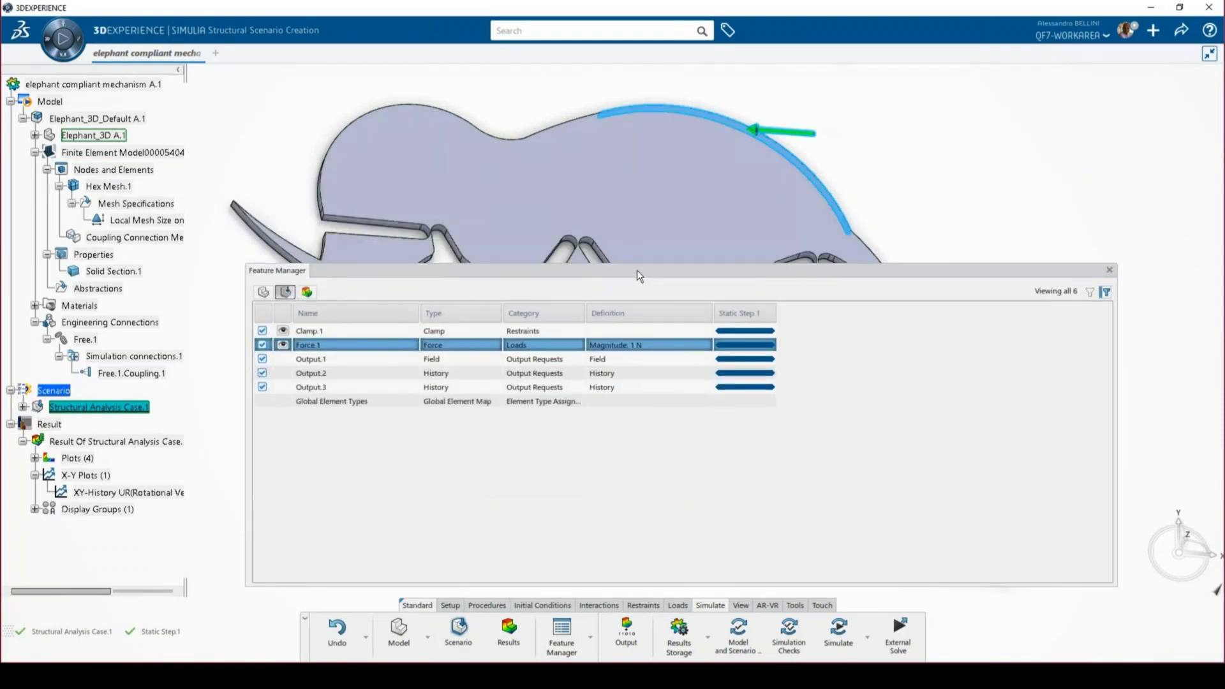
{"action": "left_click", "coordinate": [1111, 271]}
{"action": "middle_click_drag", "start_coordinate": [924, 208], "coordinate": [913, 259]}
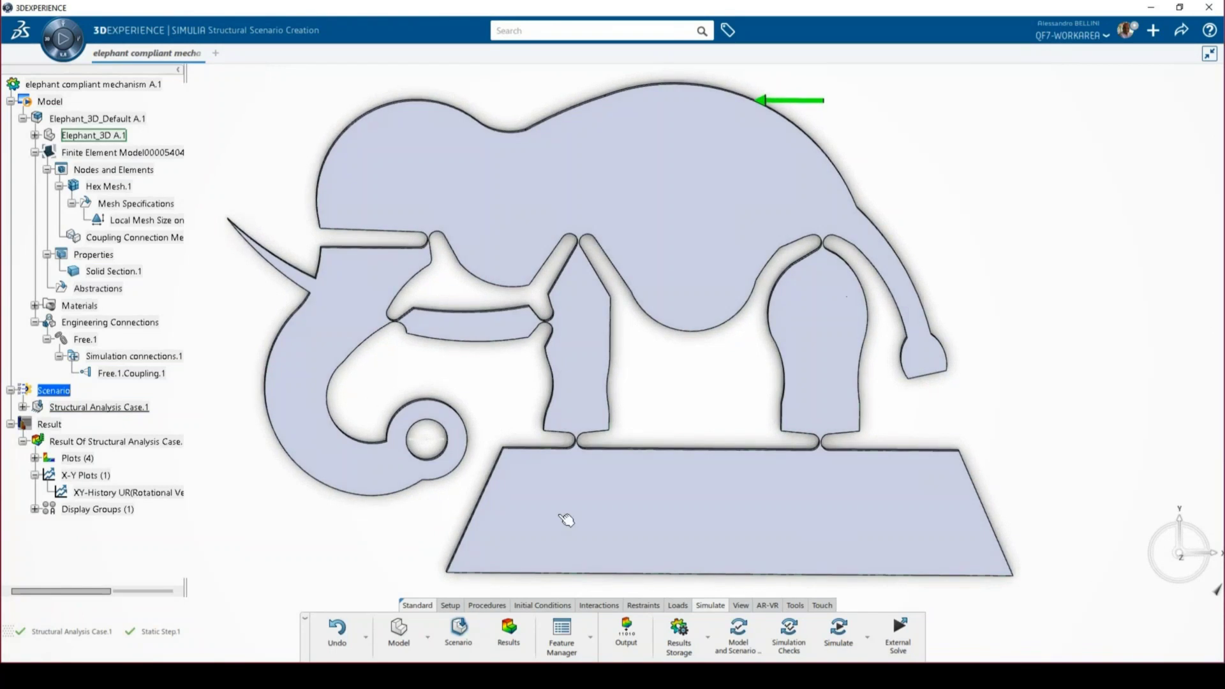
Switch to the simulation results, animate the Displacement.1 plot and examine the motion of the elephant's trunk and legs.
{"action": "left_click", "coordinate": [507, 639]}
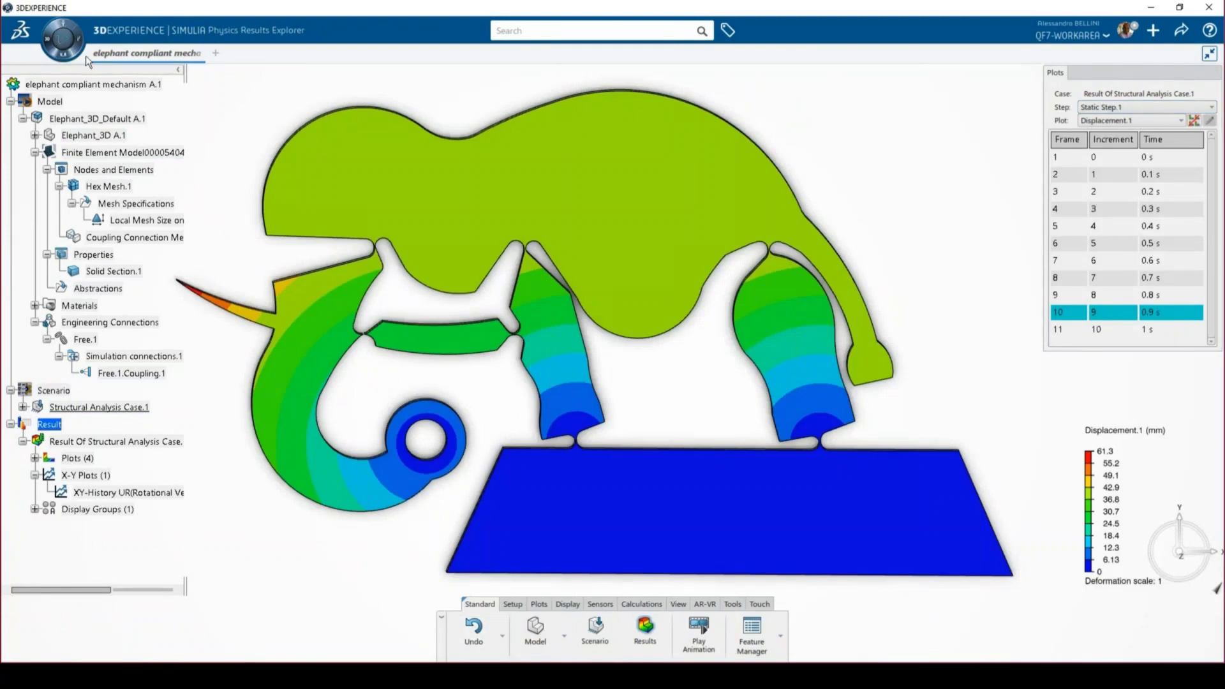
{"action": "left_click", "coordinate": [699, 632]}
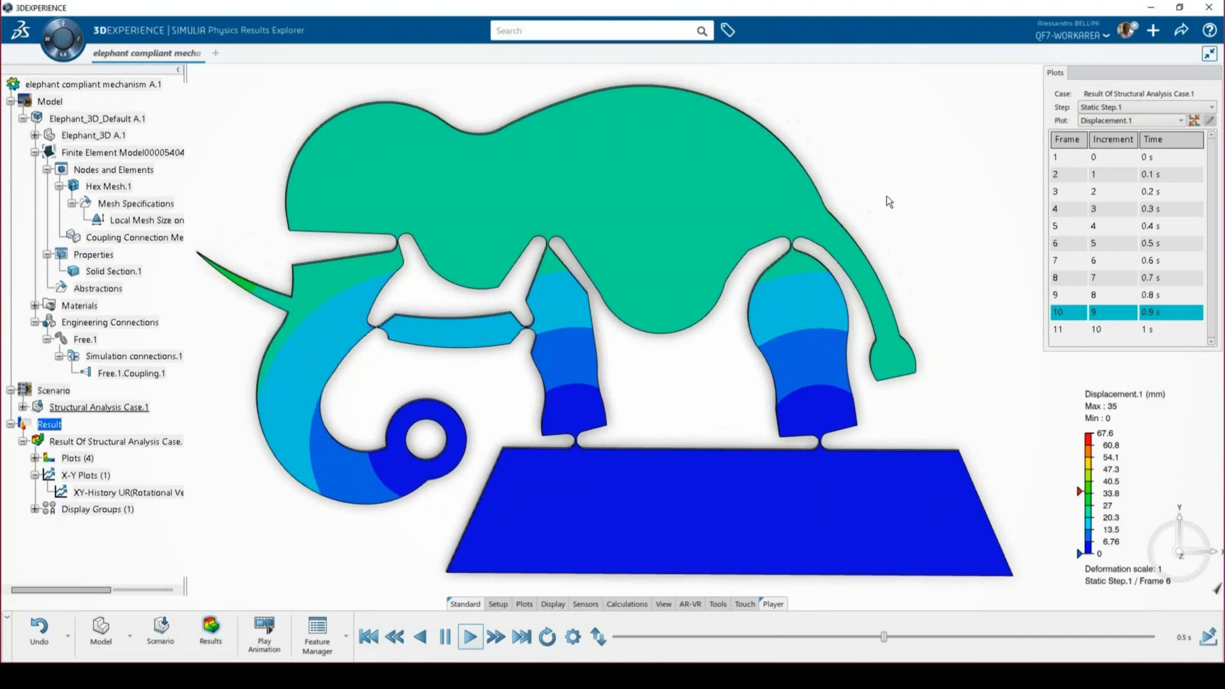
{"action": "scroll", "coordinate": [458, 433], "scroll_direction": "up", "scroll_amount": 5}
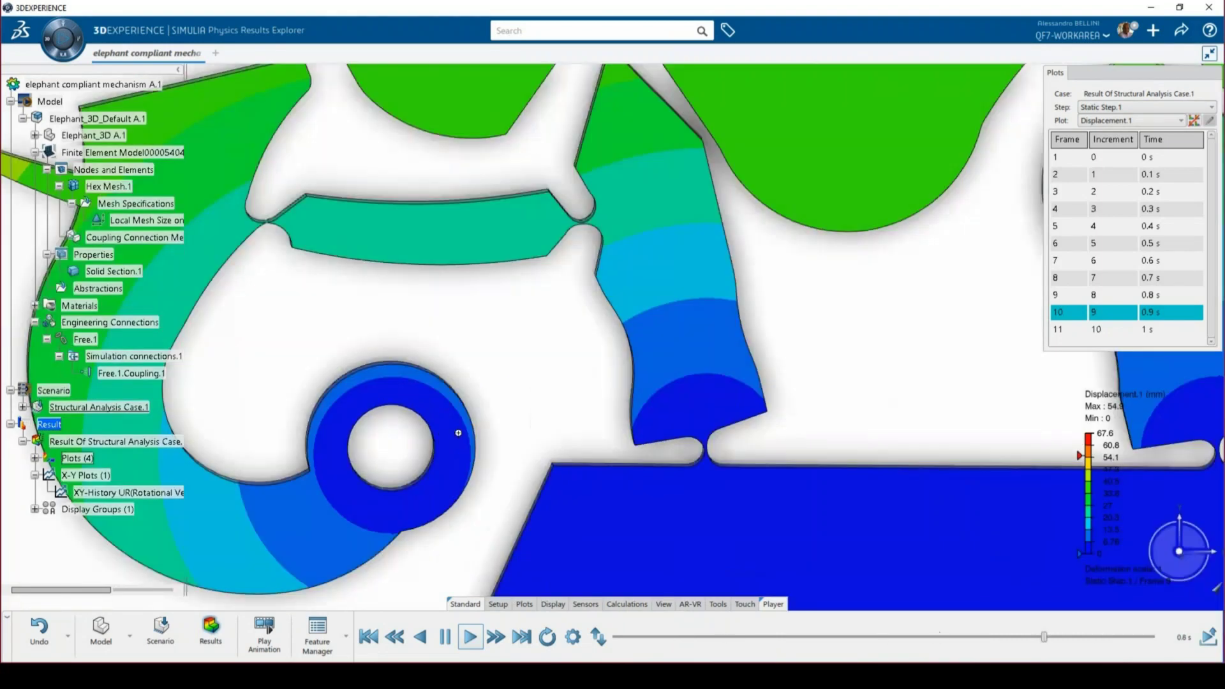
{"action": "scroll", "coordinate": [458, 433], "scroll_direction": "up", "scroll_amount": 1}
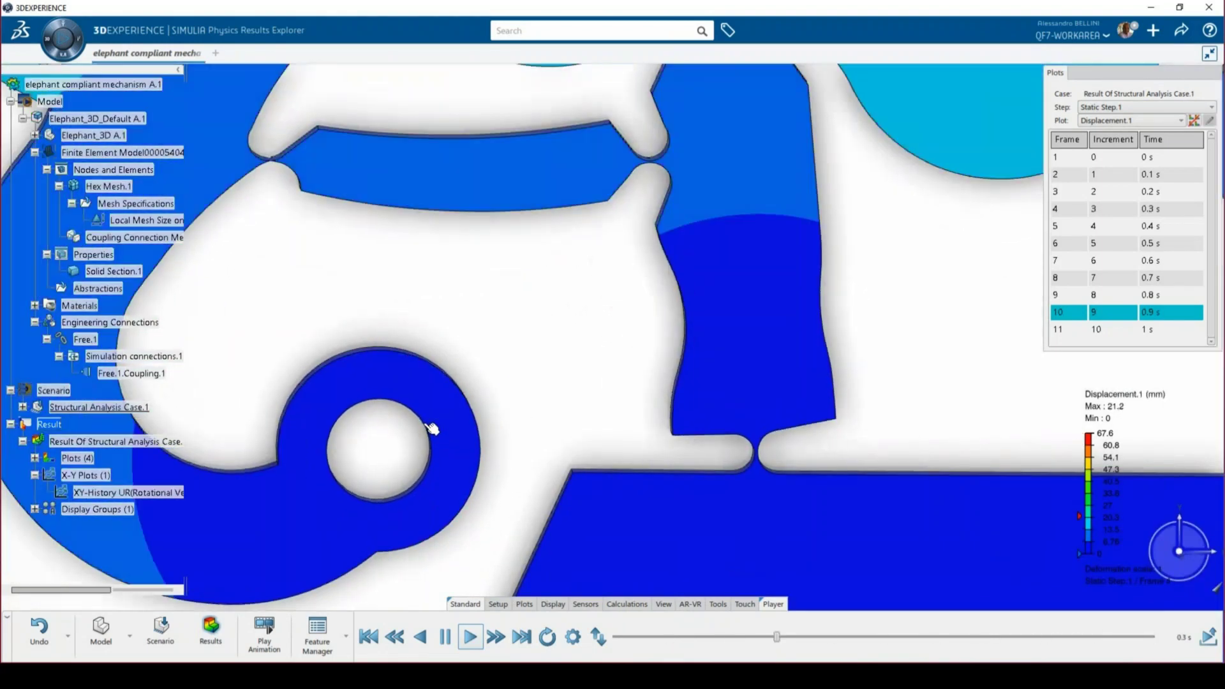
{"action": "scroll", "coordinate": [473, 389], "scroll_direction": "down", "scroll_amount": 5}
{"action": "scroll", "coordinate": [921, 178], "scroll_direction": "down", "scroll_amount": 2}
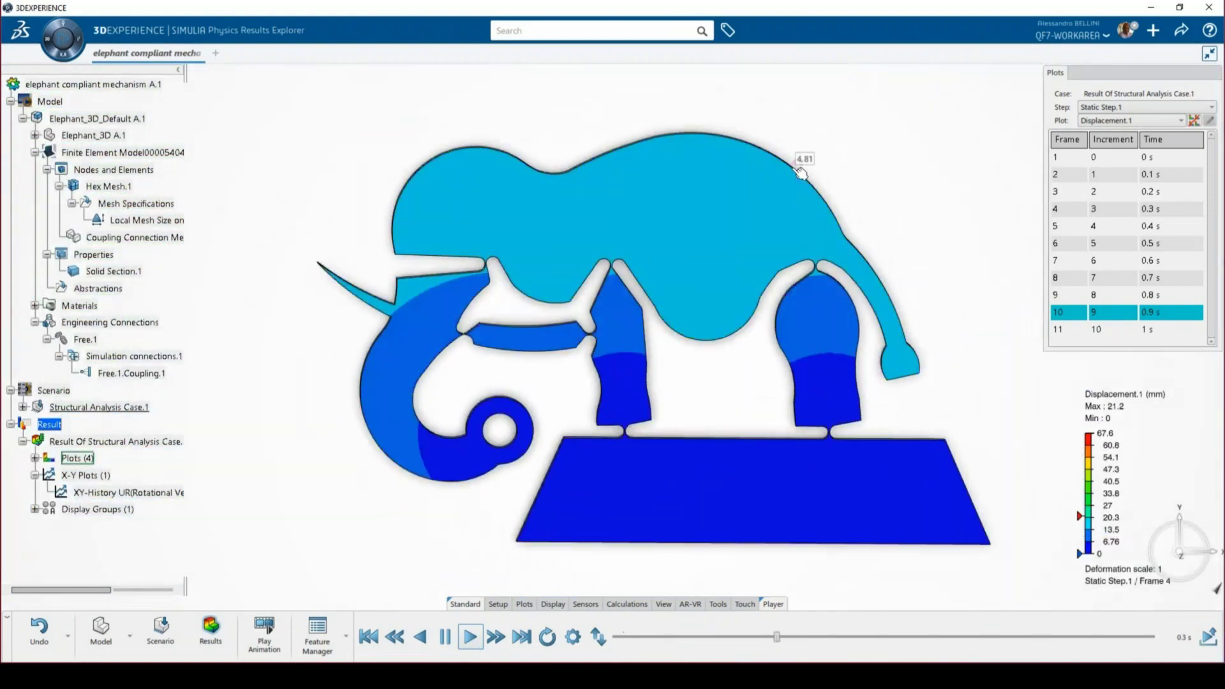
{"action": "scroll", "coordinate": [629, 436], "scroll_direction": "up", "scroll_amount": 3}
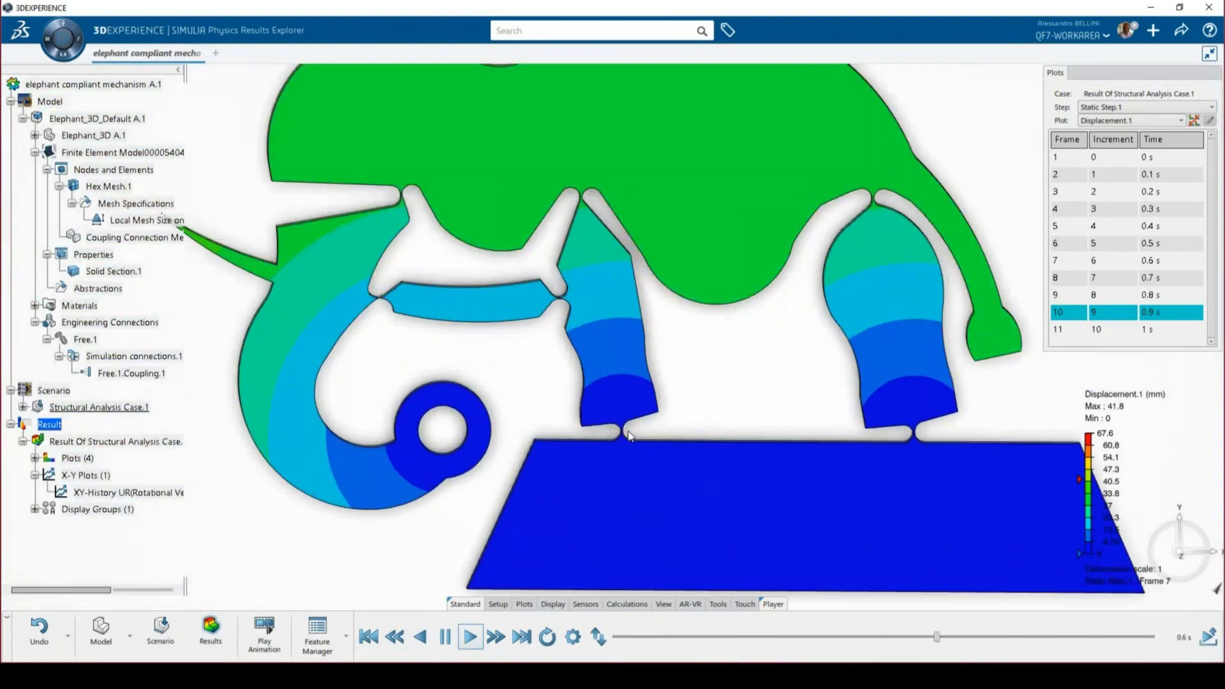
{"action": "scroll", "coordinate": [629, 436], "scroll_direction": "down", "scroll_amount": 3}
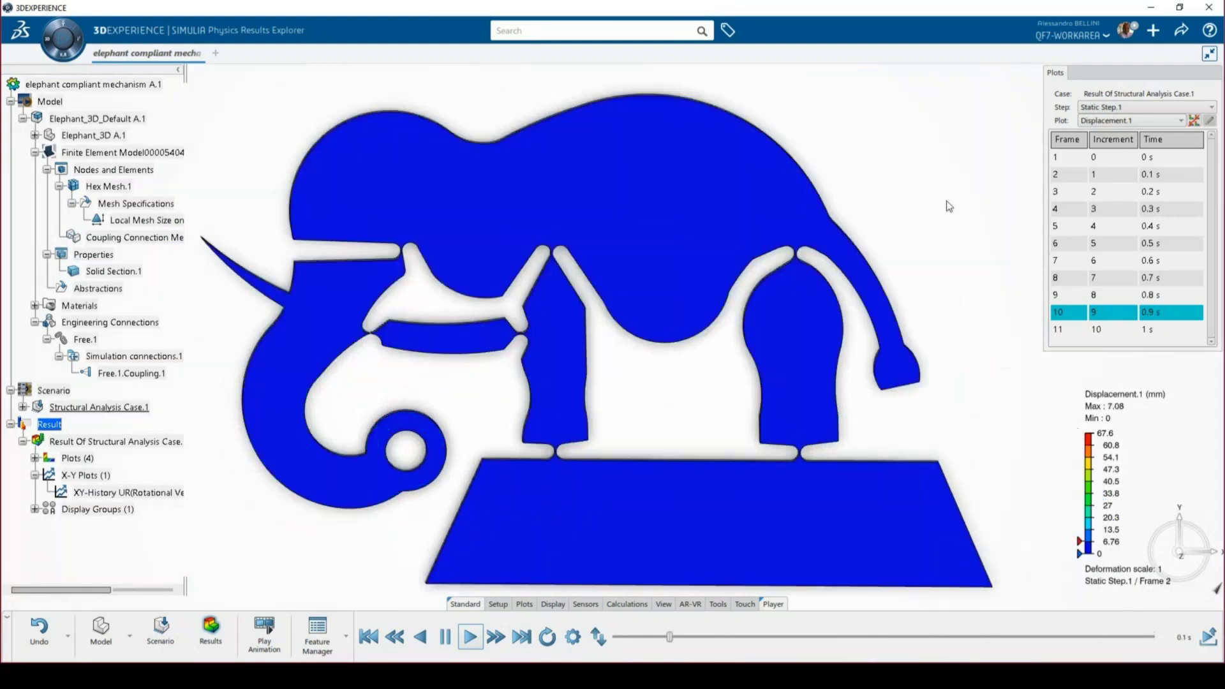
Display the Von Mises Stress.1 plot and examine the animated stress around the hinges of the trunk and legs.
{"action": "left_click", "coordinate": [1126, 120]}
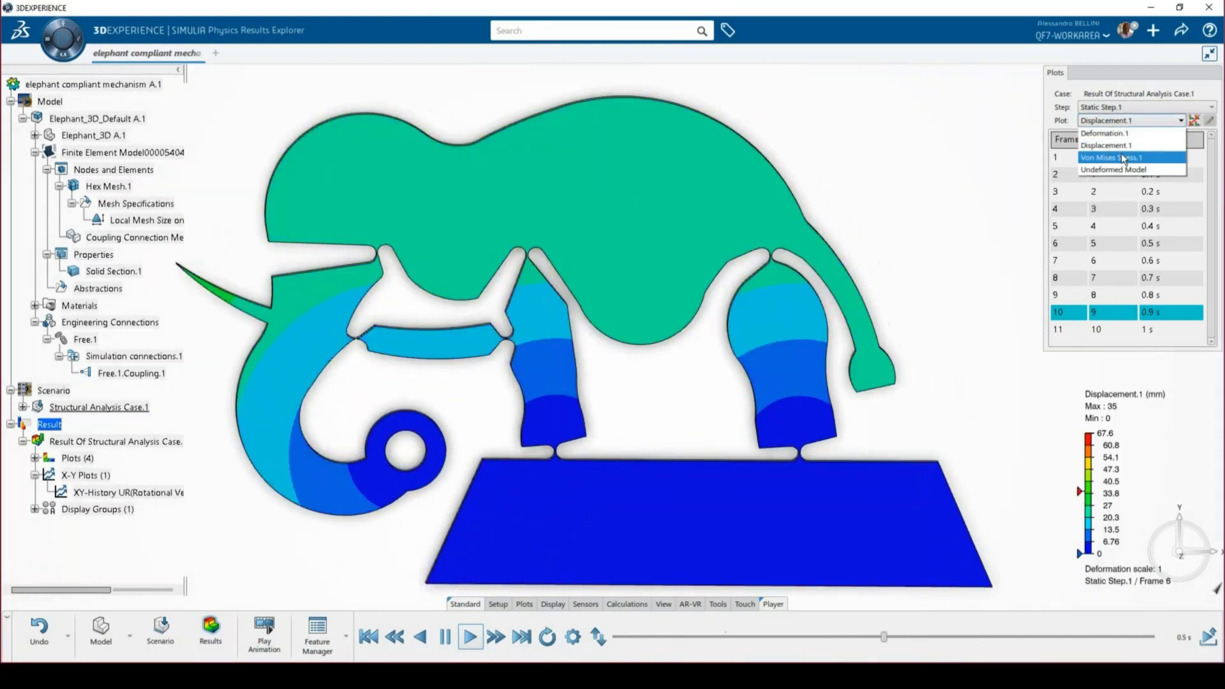
{"action": "left_click", "coordinate": [1125, 157]}
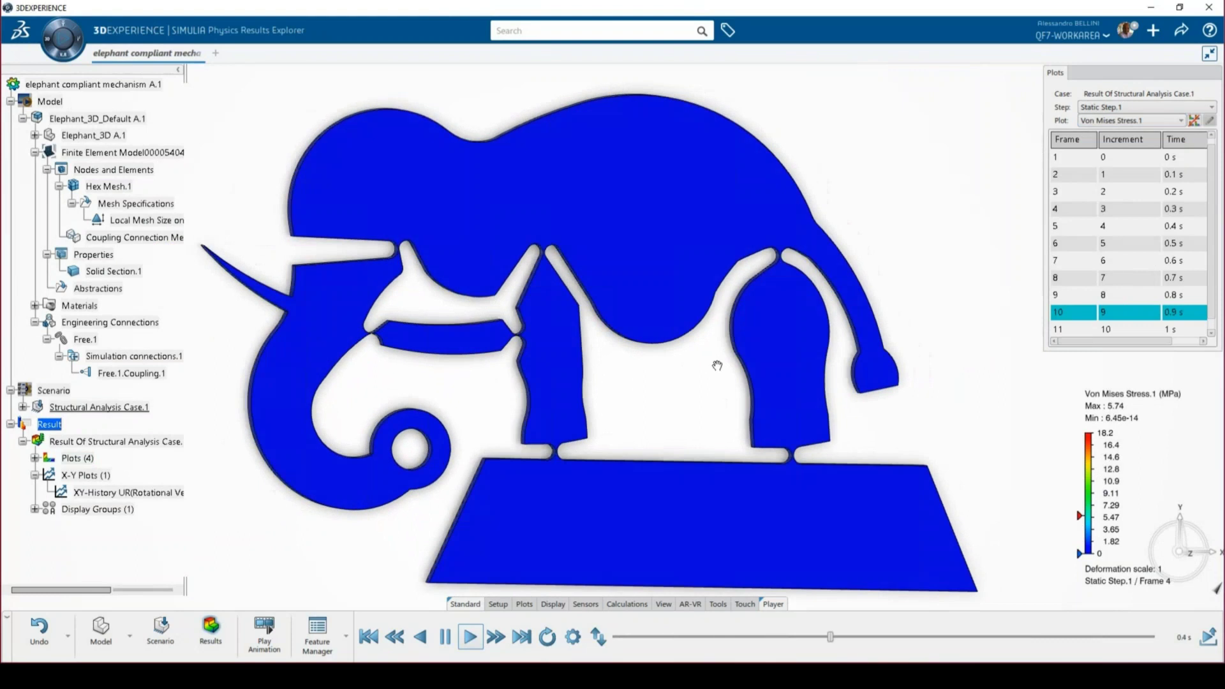
{"action": "scroll", "coordinate": [583, 484], "scroll_direction": "up", "scroll_amount": 6}
{"action": "scroll", "coordinate": [582, 481], "scroll_direction": "down", "scroll_amount": 6}
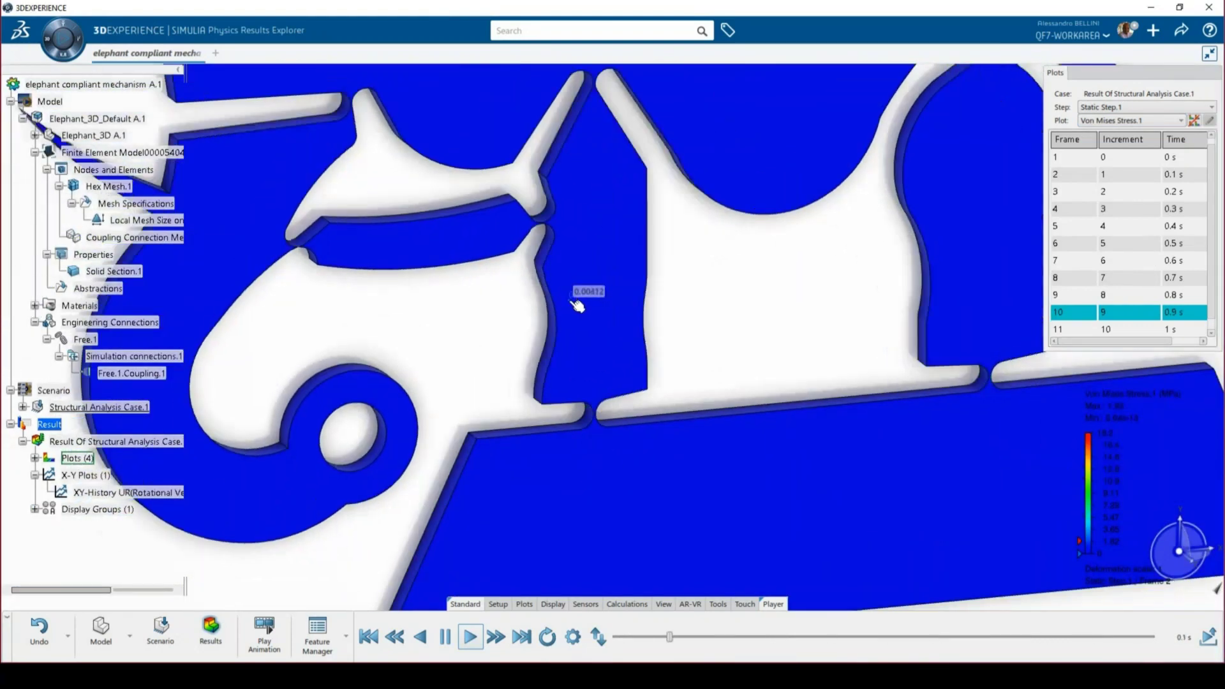
{"action": "scroll", "coordinate": [578, 306], "scroll_direction": "down", "scroll_amount": 4}
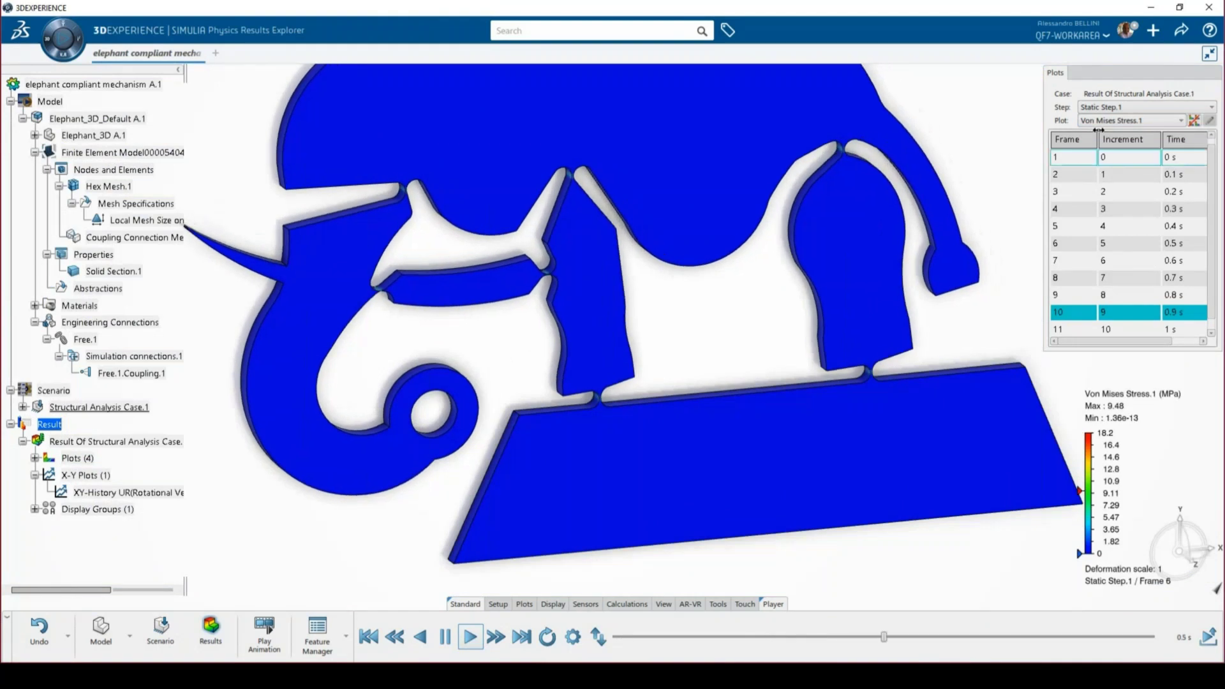
Exit the animation player, switch the result plot back to Displacement.1 and examine the deformed elephant.
{"action": "left_click", "coordinate": [1085, 120]}
{"action": "left_click", "coordinate": [1082, 134]}
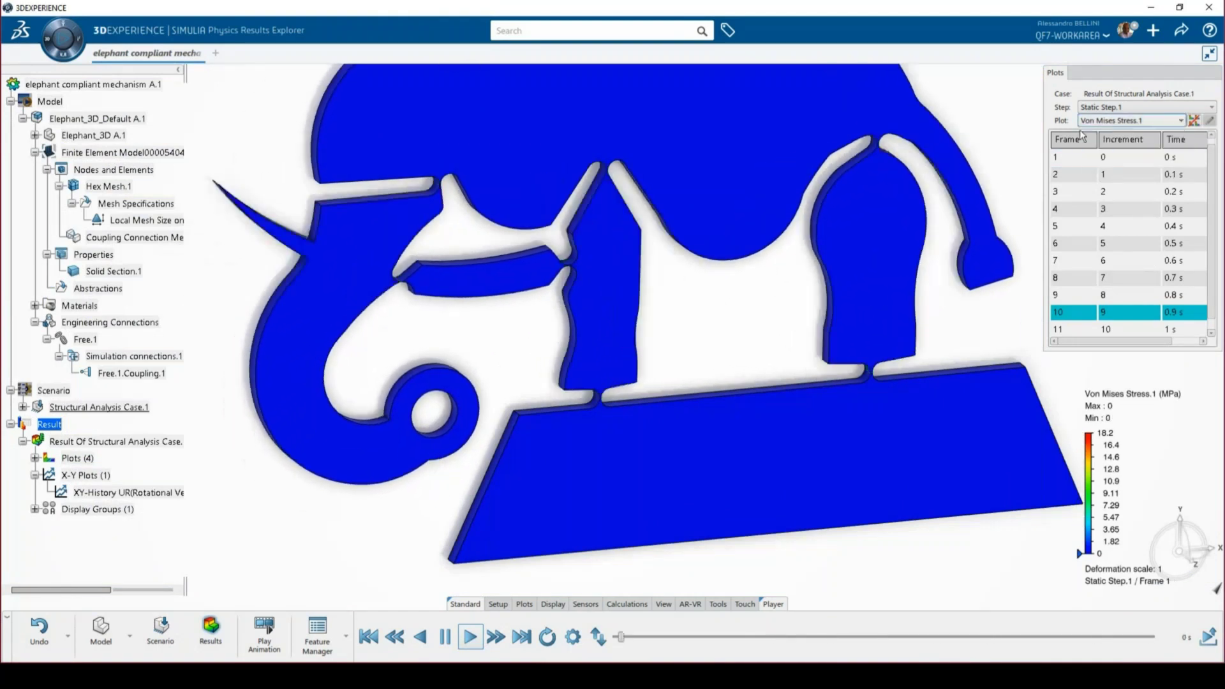
{"action": "left_click", "coordinate": [1215, 644]}
{"action": "left_click", "coordinate": [1106, 121]}
{"action": "left_click", "coordinate": [1104, 157]}
{"action": "scroll", "coordinate": [763, 217], "scroll_direction": "down", "scroll_amount": 3}
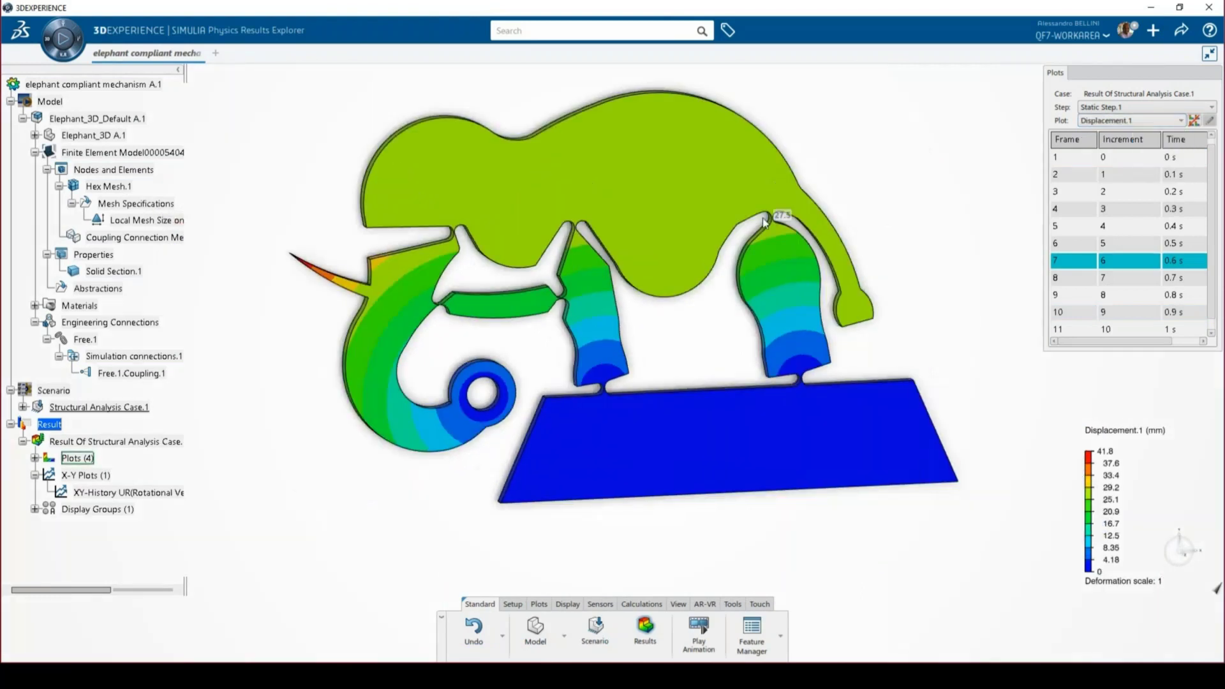
{"action": "scroll", "coordinate": [766, 273], "scroll_direction": "up", "scroll_amount": 5}
{"action": "scroll", "coordinate": [744, 261], "scroll_direction": "down", "scroll_amount": 4}
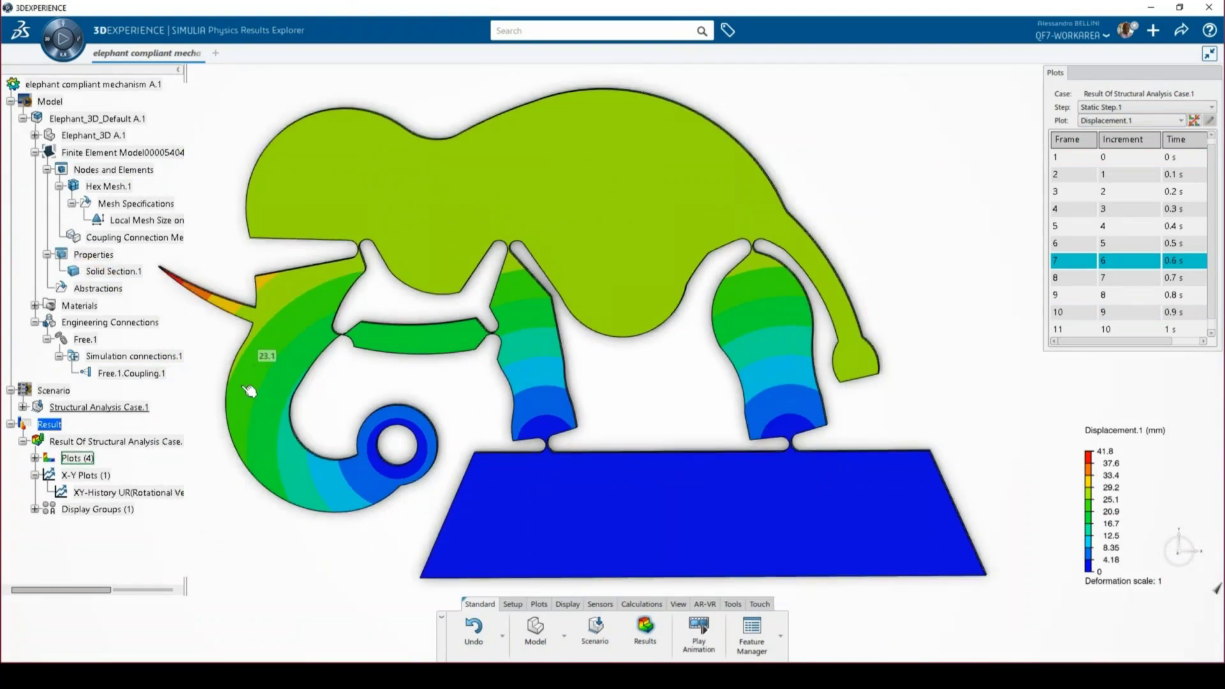
Review the elephant's X-Y history plot definition, Rotational Vector Component 3 against translation Vector Component 1, and examine its curve in the viewer.
{"action": "double_click", "coordinate": [86, 493]}
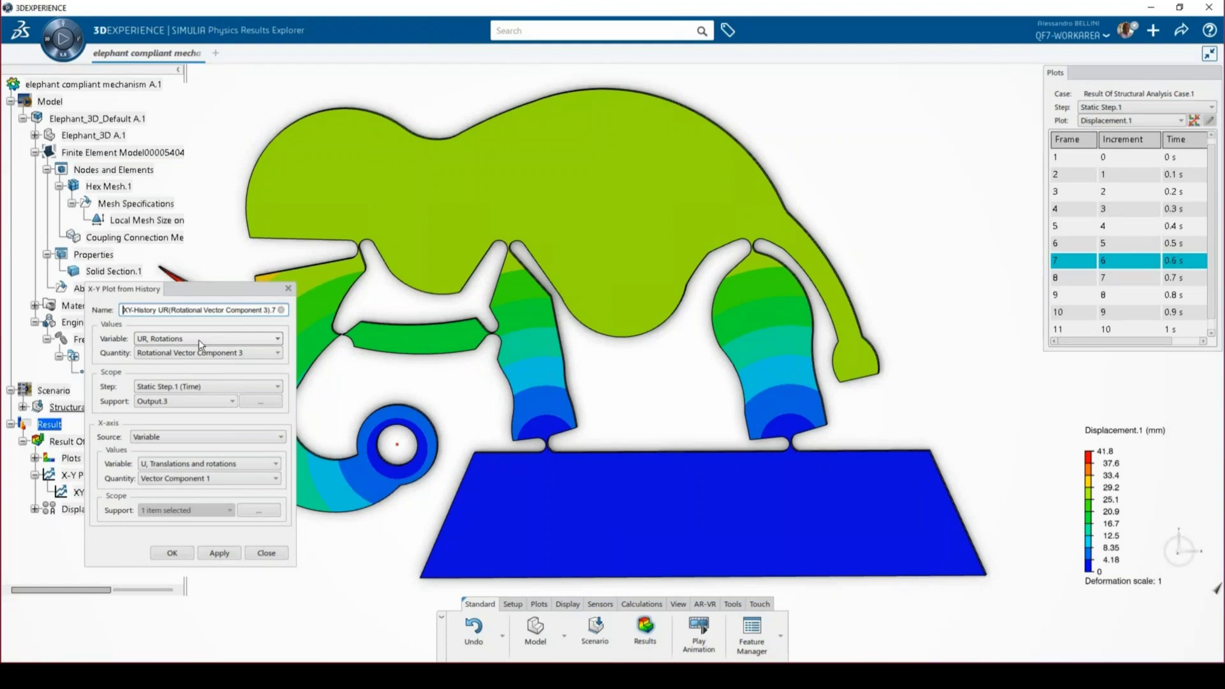
{"action": "left_click", "coordinate": [201, 341]}
{"action": "left_click", "coordinate": [198, 339]}
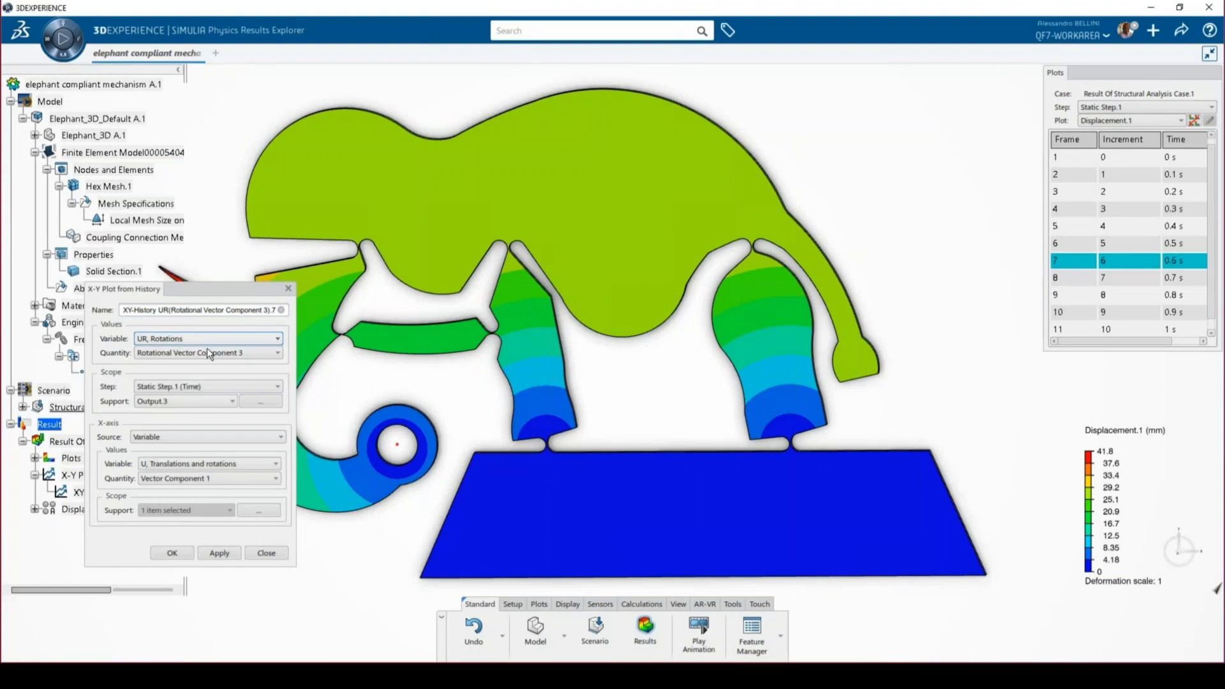
{"action": "left_click", "coordinate": [219, 355]}
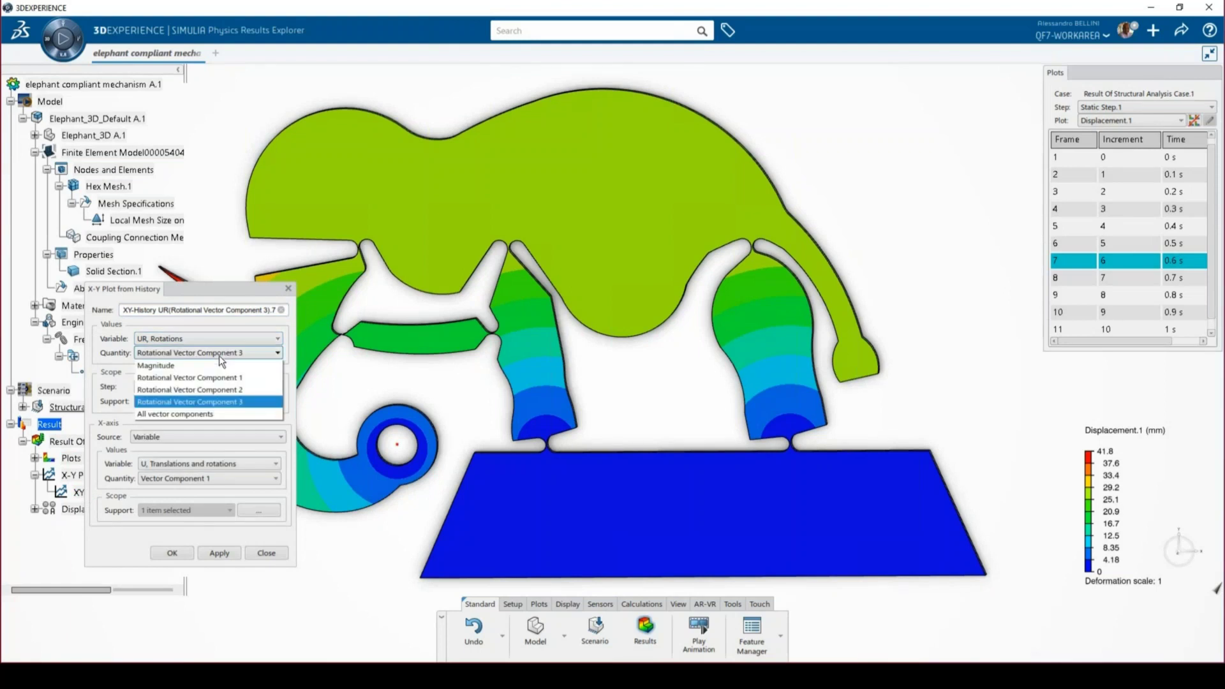
{"action": "left_click", "coordinate": [220, 355]}
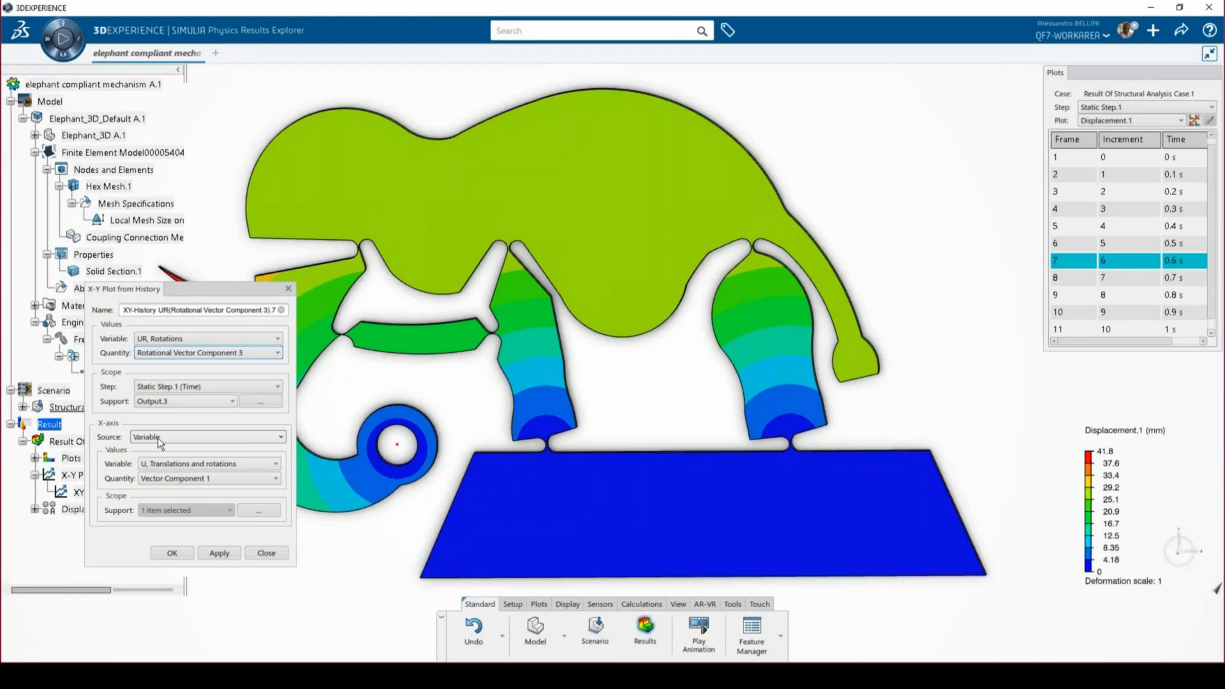
{"action": "left_click", "coordinate": [205, 464]}
{"action": "left_click", "coordinate": [209, 471]}
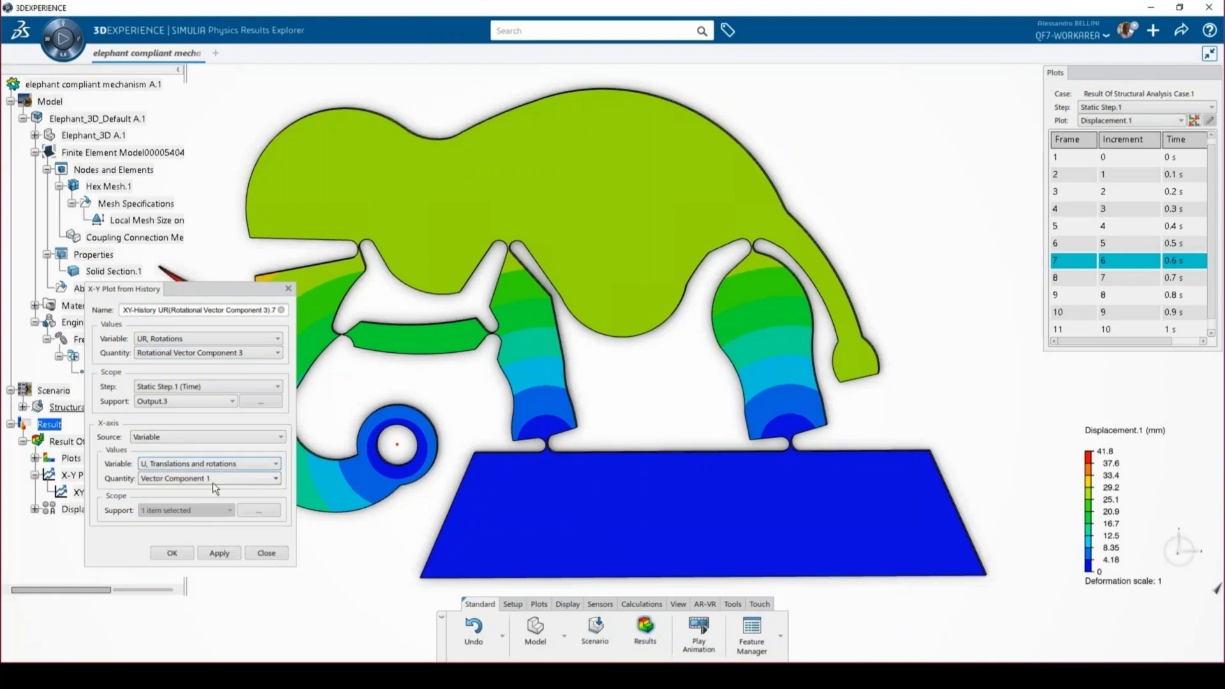
{"action": "left_click", "coordinate": [181, 554]}
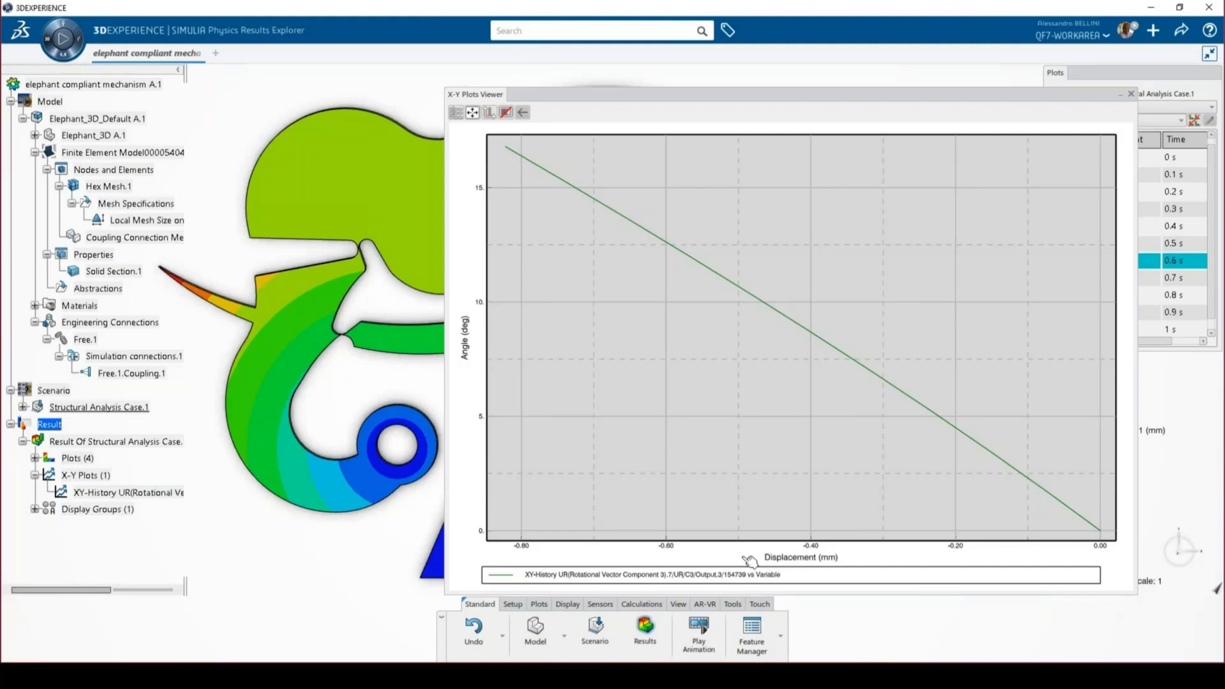
{"action": "left_click", "coordinate": [1132, 94]}
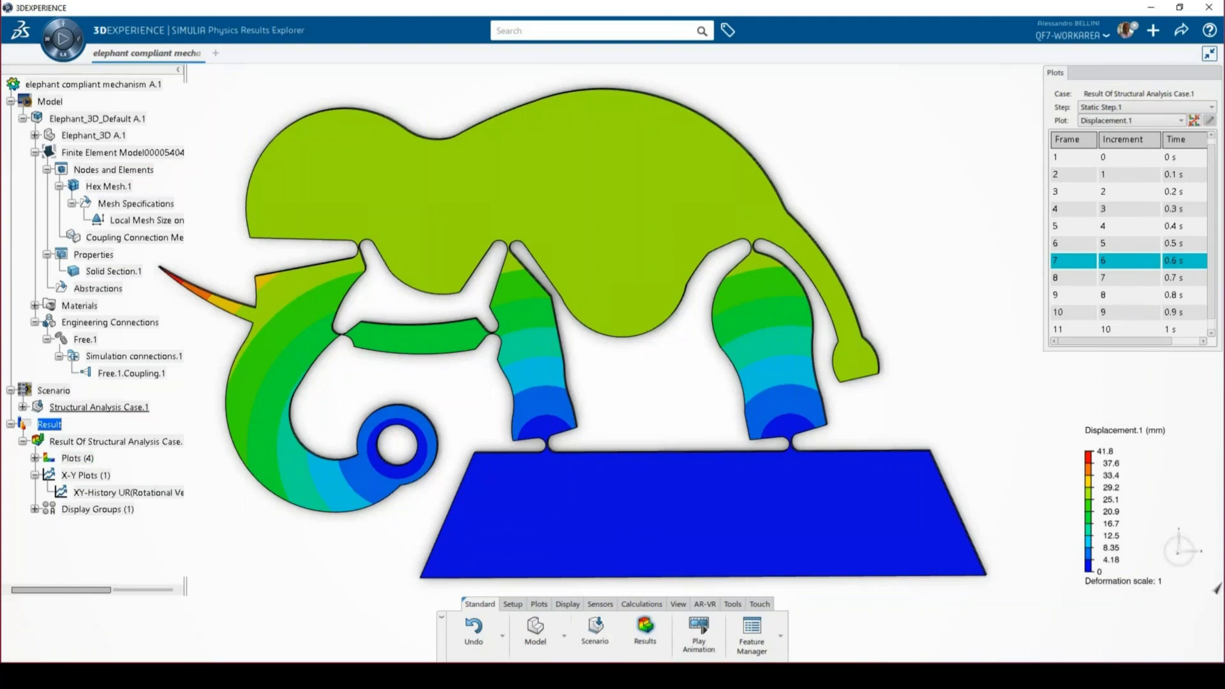
{"action": "left_click", "coordinate": [584, 677]}
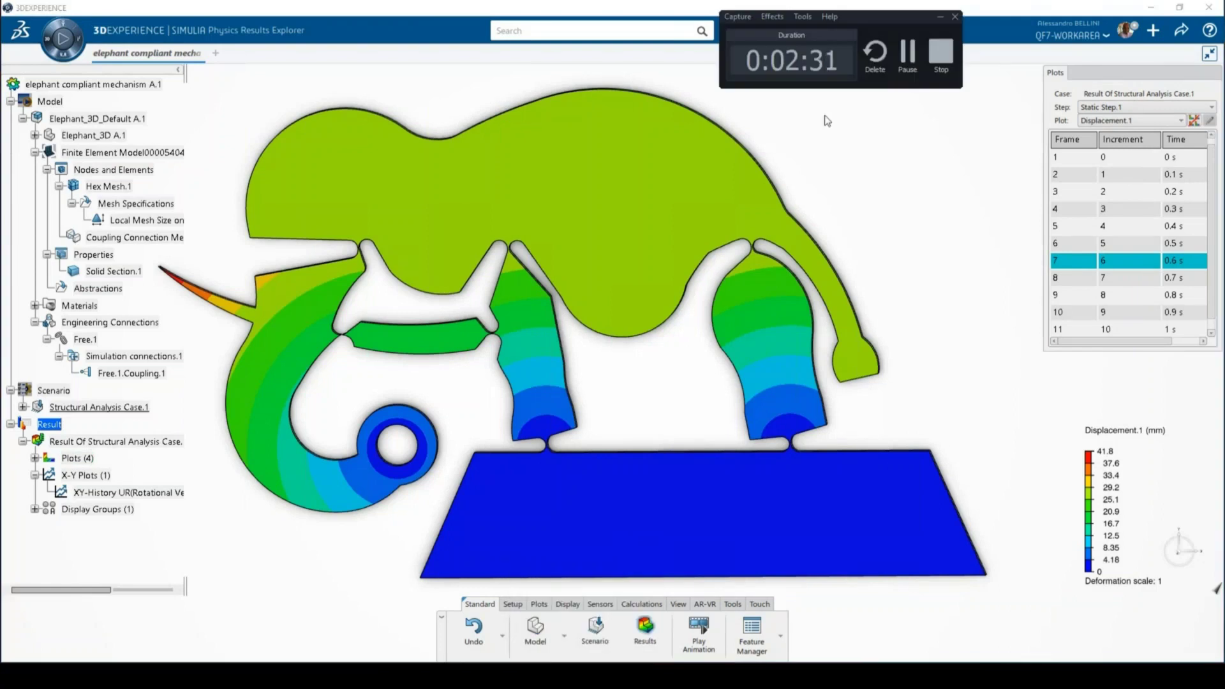
{"action": "left_click", "coordinate": [942, 56]}
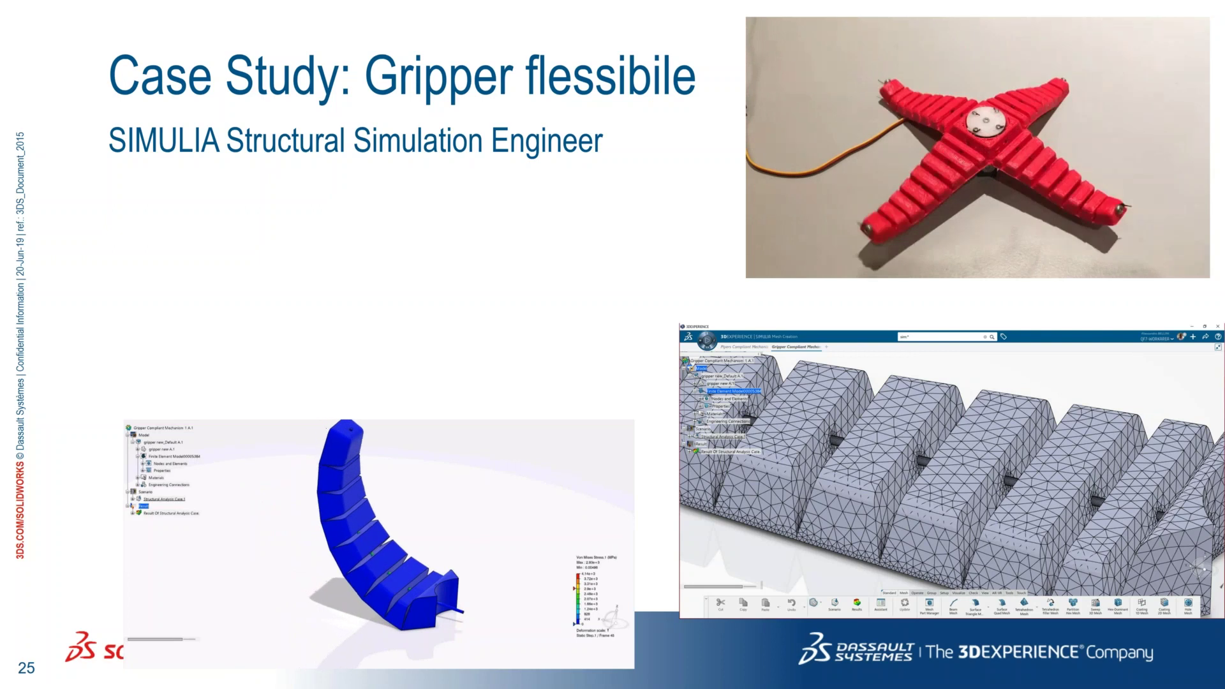
{"action": "key", "text": "Right"}
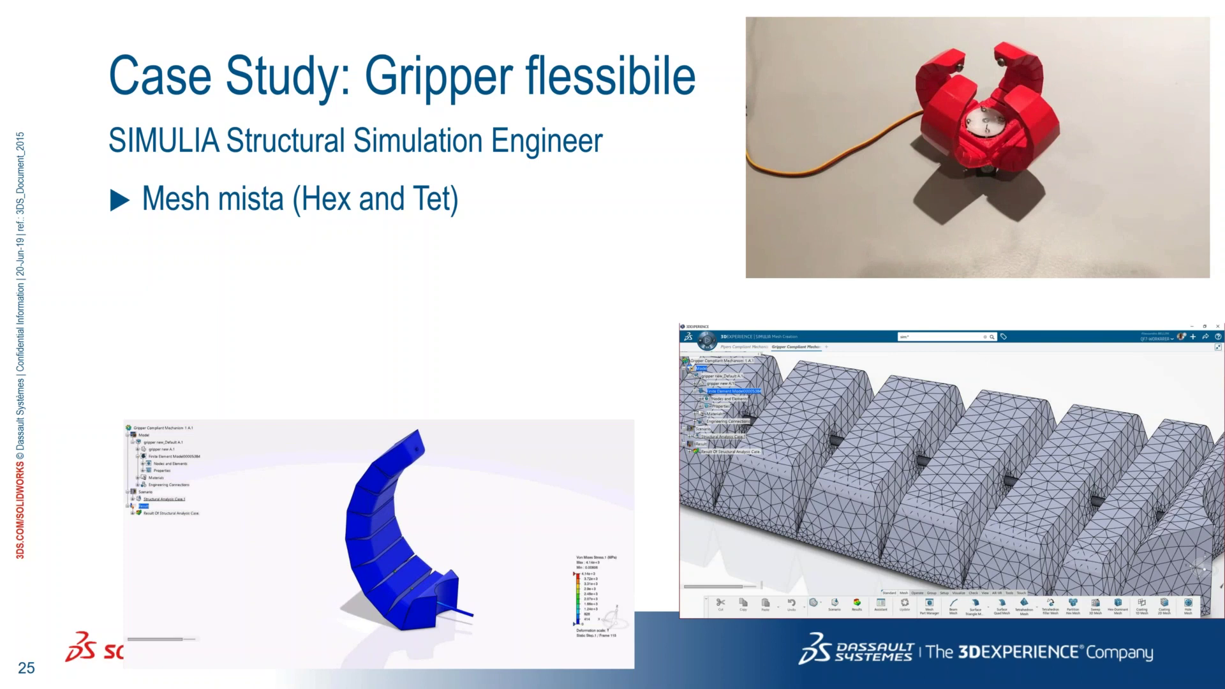
{"action": "key", "text": "Right"}
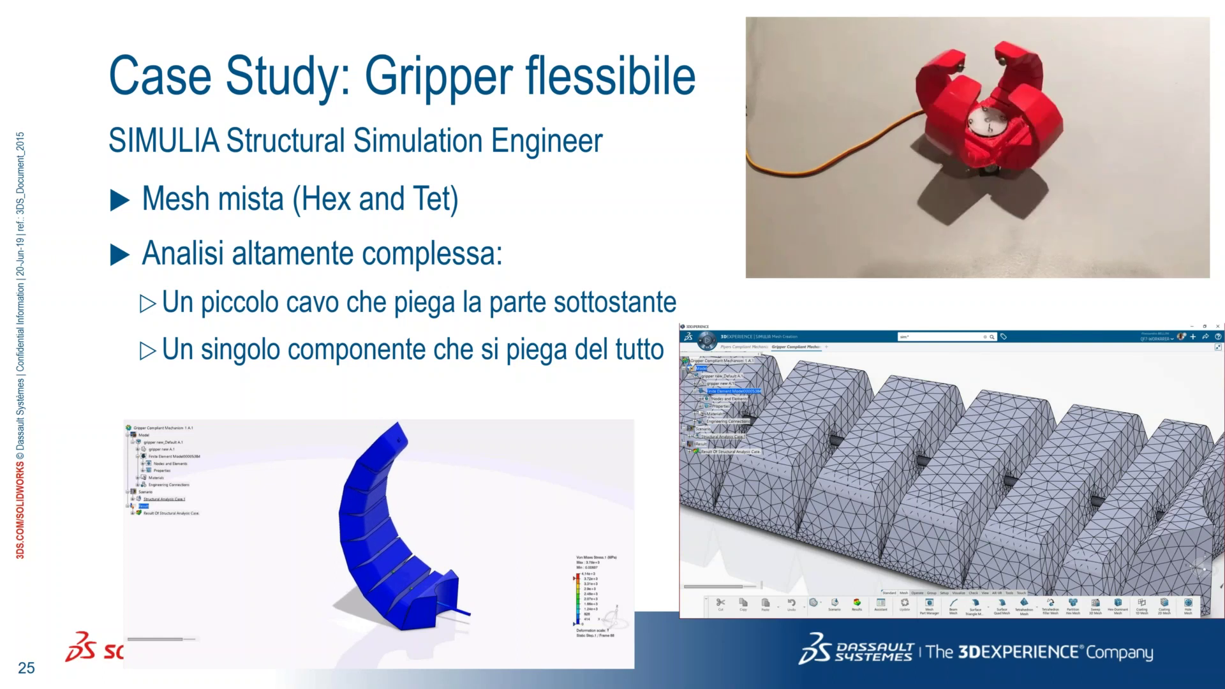
{"action": "key", "text": "Right"}
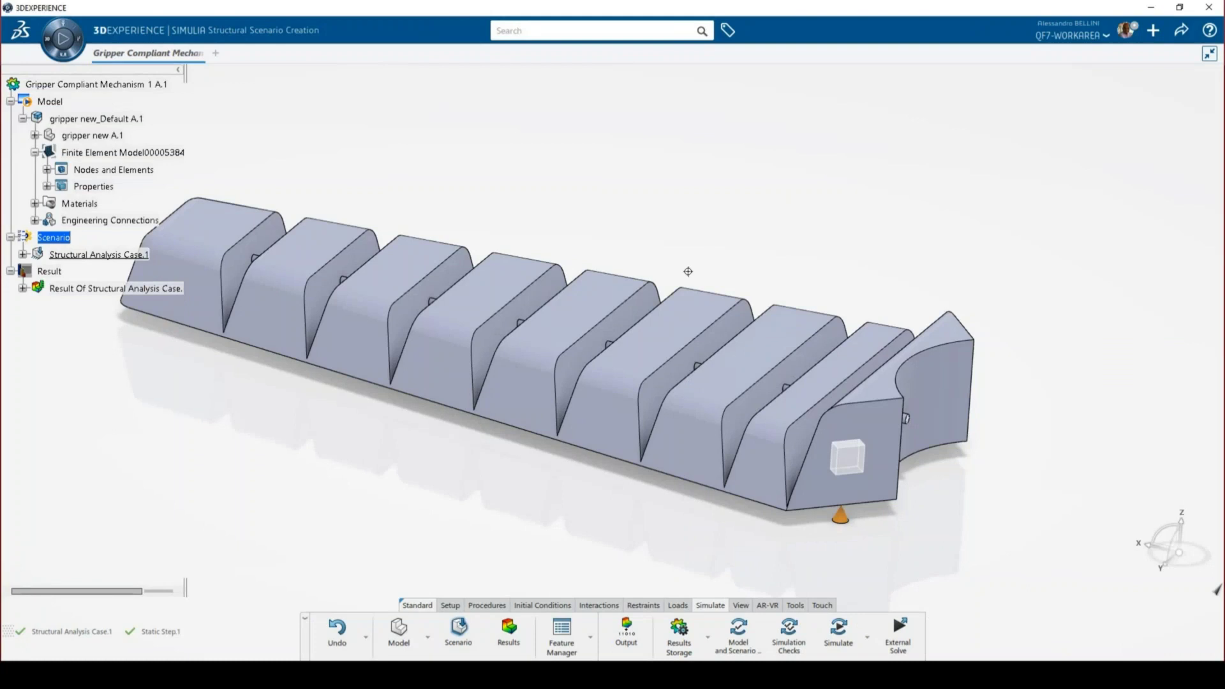
Switch to the structural model and examine the gripper finger's finite element mesh from several sides, including the underside and the end face.
{"action": "middle_click_drag", "start_coordinate": [688, 271], "coordinate": [697, 296]}
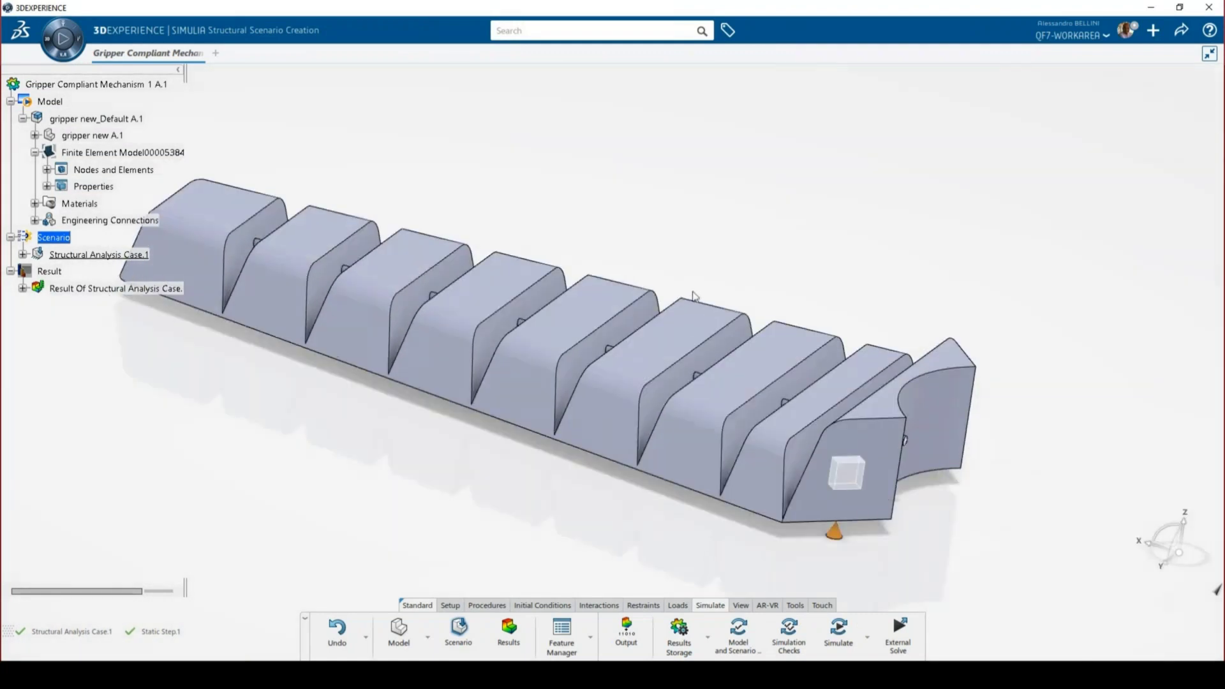
{"action": "scroll", "coordinate": [688, 300], "scroll_direction": "up", "scroll_amount": 2}
{"action": "scroll", "coordinate": [666, 302], "scroll_direction": "down", "scroll_amount": 2}
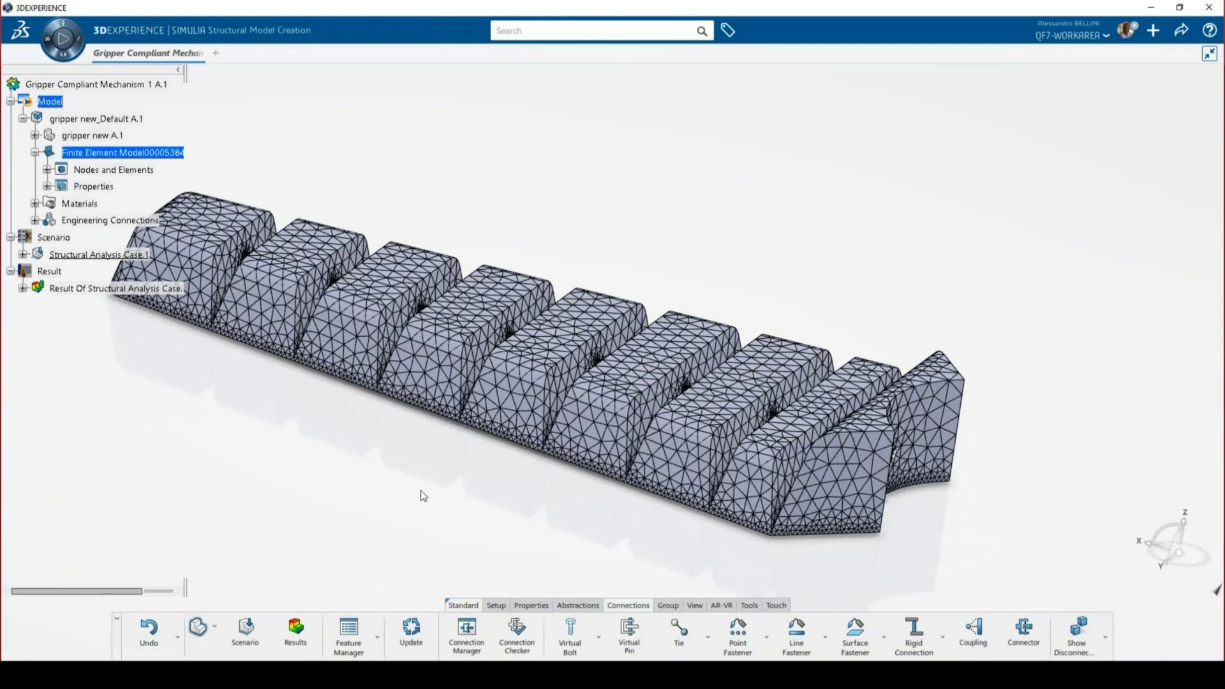
{"action": "scroll", "coordinate": [734, 434], "scroll_direction": "up", "scroll_amount": 3}
{"action": "mouse_move", "coordinate": [725, 394]}
{"action": "middle_mouse_down"}
{"action": "mouse_move", "coordinate": [741, 320]}
{"action": "mouse_move", "coordinate": [735, 381]}
{"action": "middle_mouse_up"}
{"action": "key", "text": "space"}
{"action": "scroll", "coordinate": [447, 405], "scroll_direction": "down", "scroll_amount": 1}
{"action": "scroll", "coordinate": [336, 438], "scroll_direction": "up", "scroll_amount": 3}
{"action": "scroll", "coordinate": [344, 437], "scroll_direction": "up", "scroll_amount": 4}
{"action": "middle_click_drag", "start_coordinate": [579, 419], "coordinate": [429, 427]}
{"action": "scroll", "coordinate": [432, 414], "scroll_direction": "up", "scroll_amount": 5}
{"action": "scroll", "coordinate": [447, 402], "scroll_direction": "down", "scroll_amount": 6}
{"action": "middle_click_drag", "start_coordinate": [525, 396], "coordinate": [455, 359]}
{"action": "scroll", "coordinate": [527, 471], "scroll_direction": "down", "scroll_amount": 4}
{"action": "scroll", "coordinate": [522, 472], "scroll_direction": "up", "scroll_amount": 5}
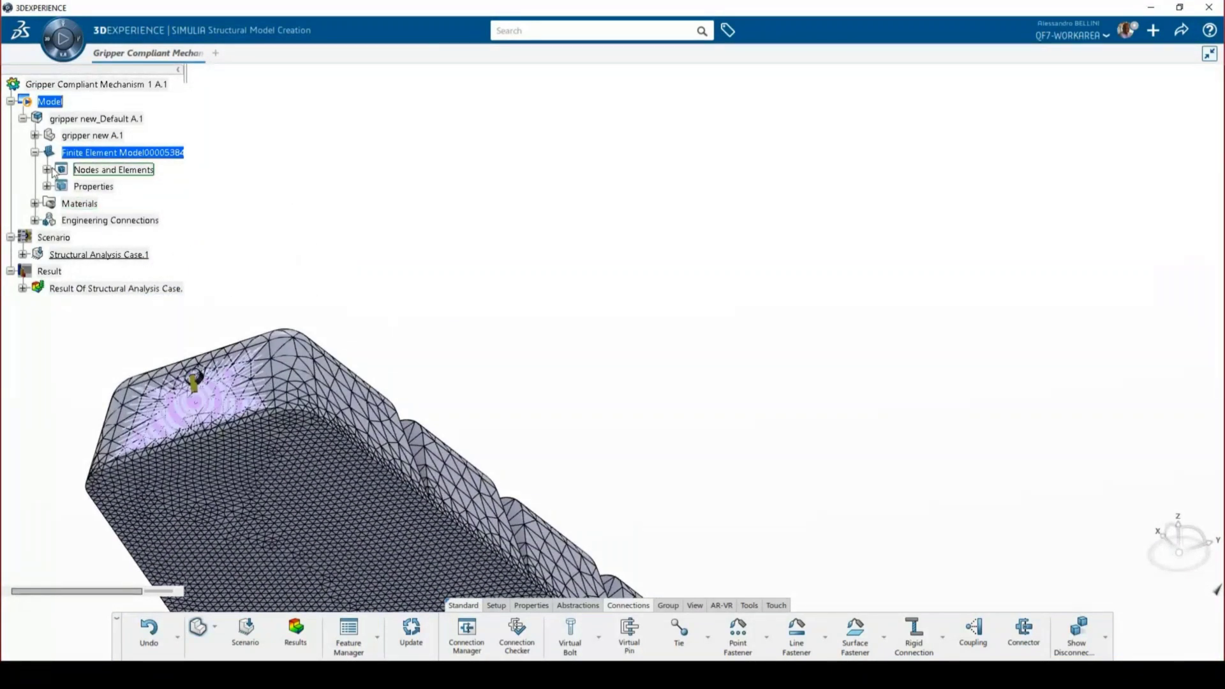
Review the settings of Sweep 3D Mesh.1 on the cable and Tetrahedron Mesh.1 on the gripper body without changing them.
{"action": "left_click", "coordinate": [47, 169]}
{"action": "scroll", "coordinate": [439, 492], "scroll_direction": "down", "scroll_amount": 2}
{"action": "middle_click_drag", "start_coordinate": [439, 491], "coordinate": [550, 250]}
{"action": "double_click", "coordinate": [132, 185]}
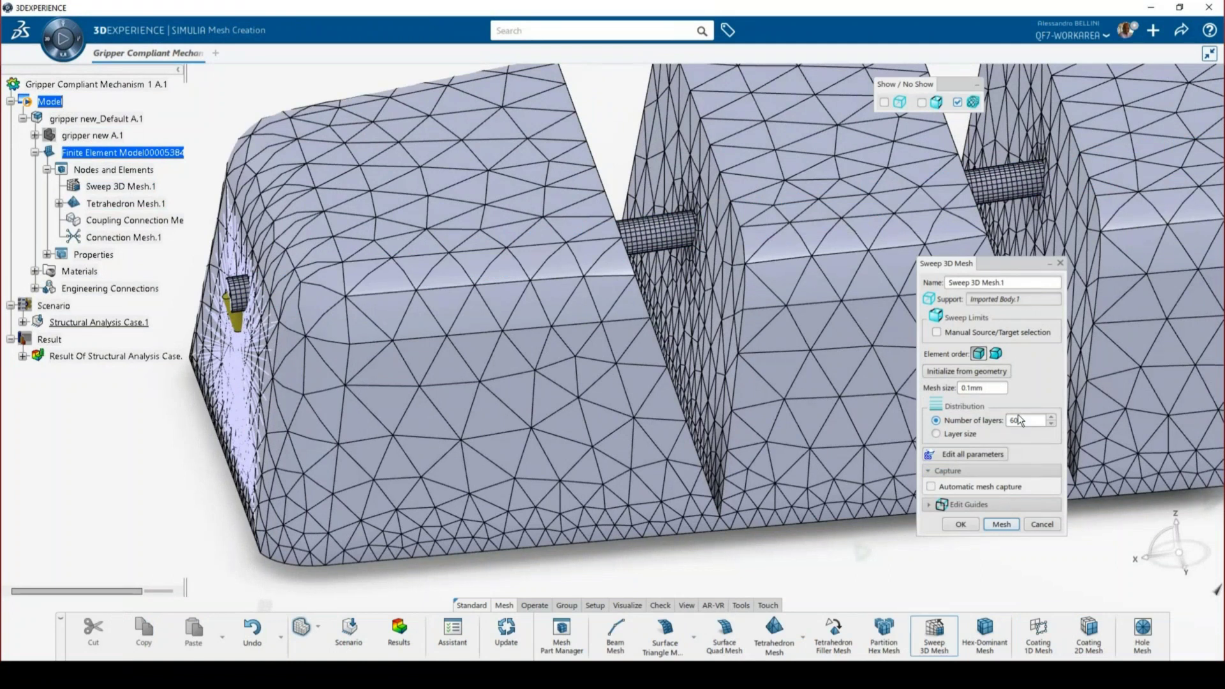
{"action": "left_click", "coordinate": [1042, 524]}
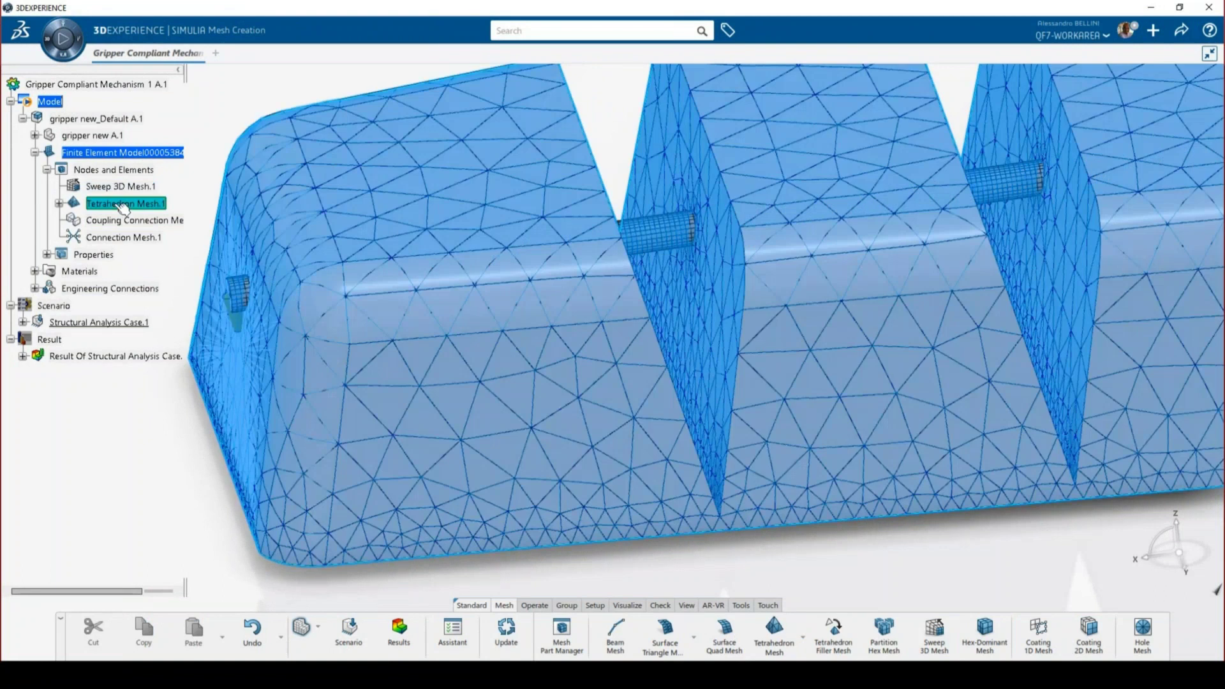
{"action": "double_click", "coordinate": [123, 205]}
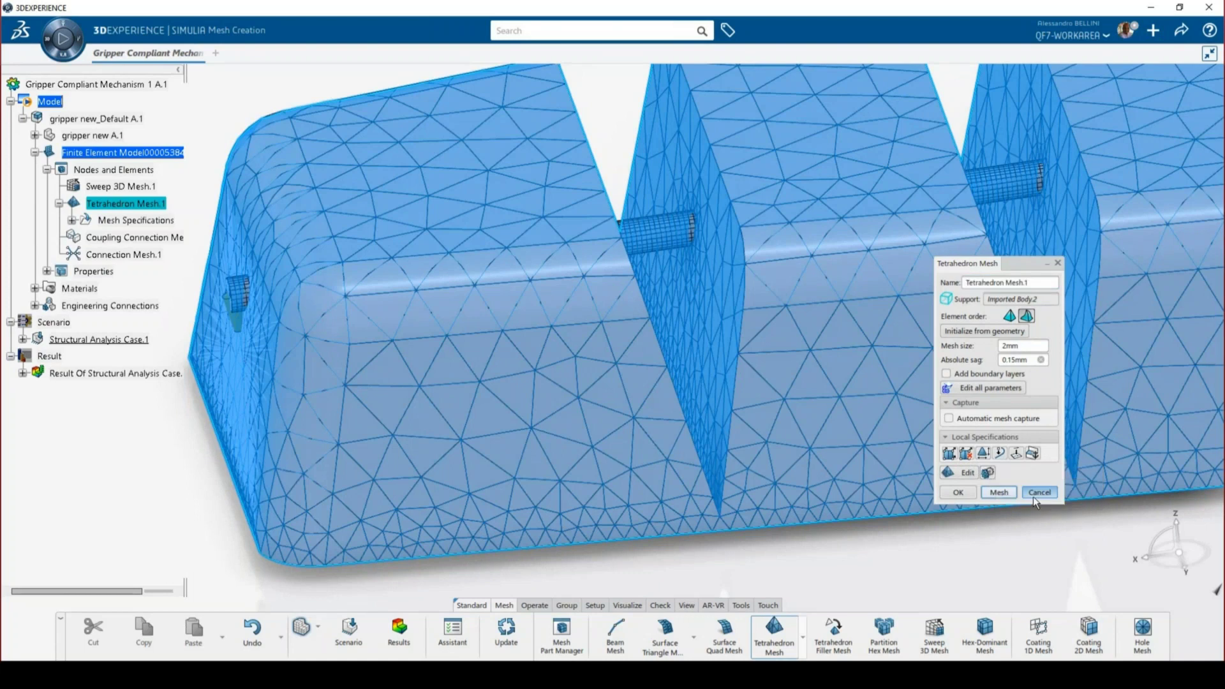
{"action": "left_click", "coordinate": [1033, 495]}
Inspect the Local Mesh Size.1 specification under Tetrahedron Mesh.1 and highlight its supports on the gripper, leaving the definition unchanged.
{"action": "left_click", "coordinate": [72, 220]}
{"action": "double_click", "coordinate": [131, 237]}
{"action": "middle_click_drag", "start_coordinate": [584, 387], "coordinate": [613, 420]}
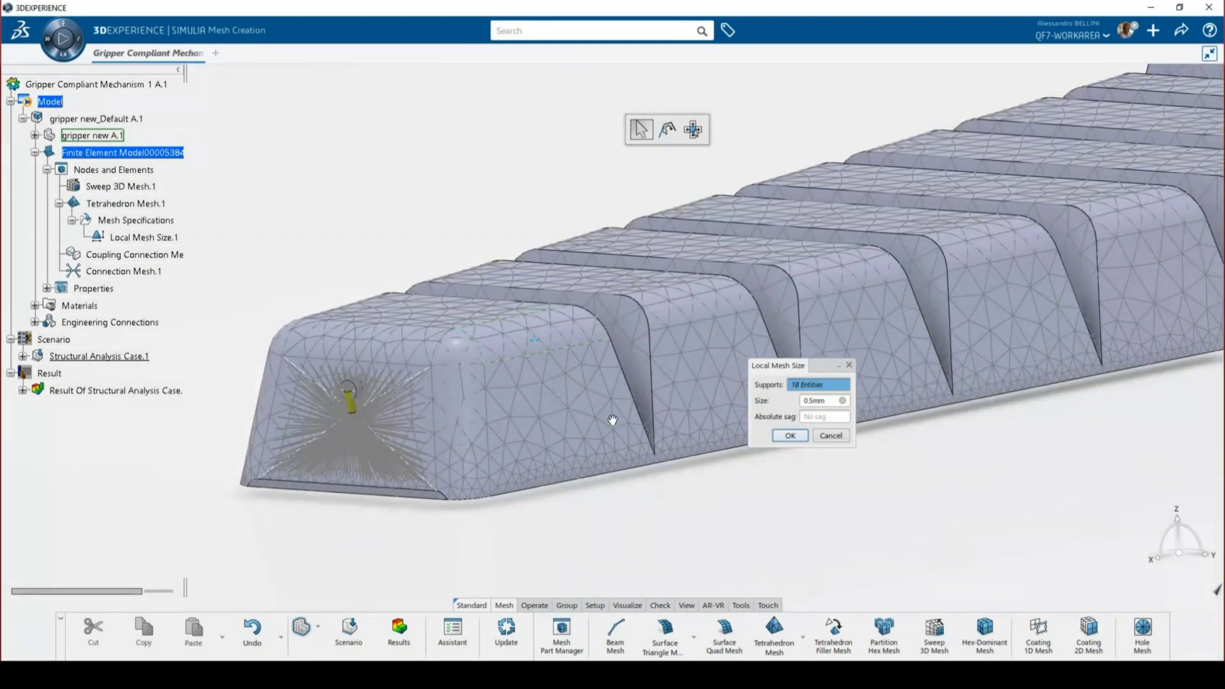
{"action": "left_click", "coordinate": [813, 387]}
{"action": "left_click", "coordinate": [806, 383]}
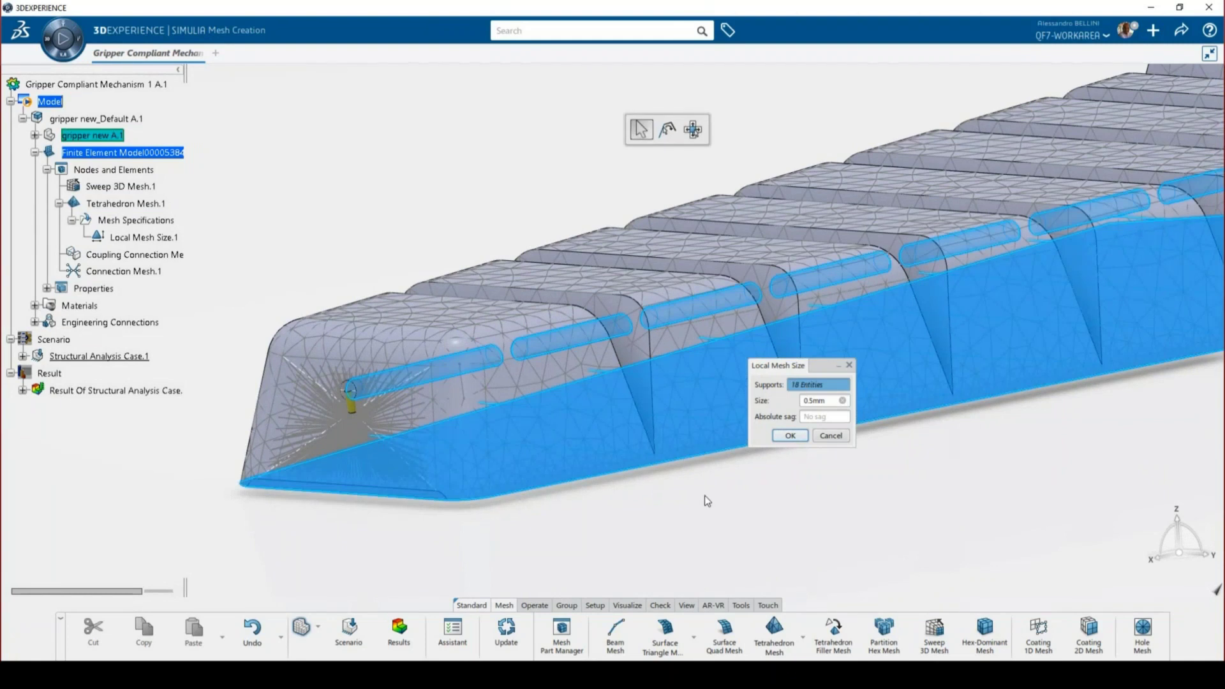
{"action": "left_click", "coordinate": [839, 434]}
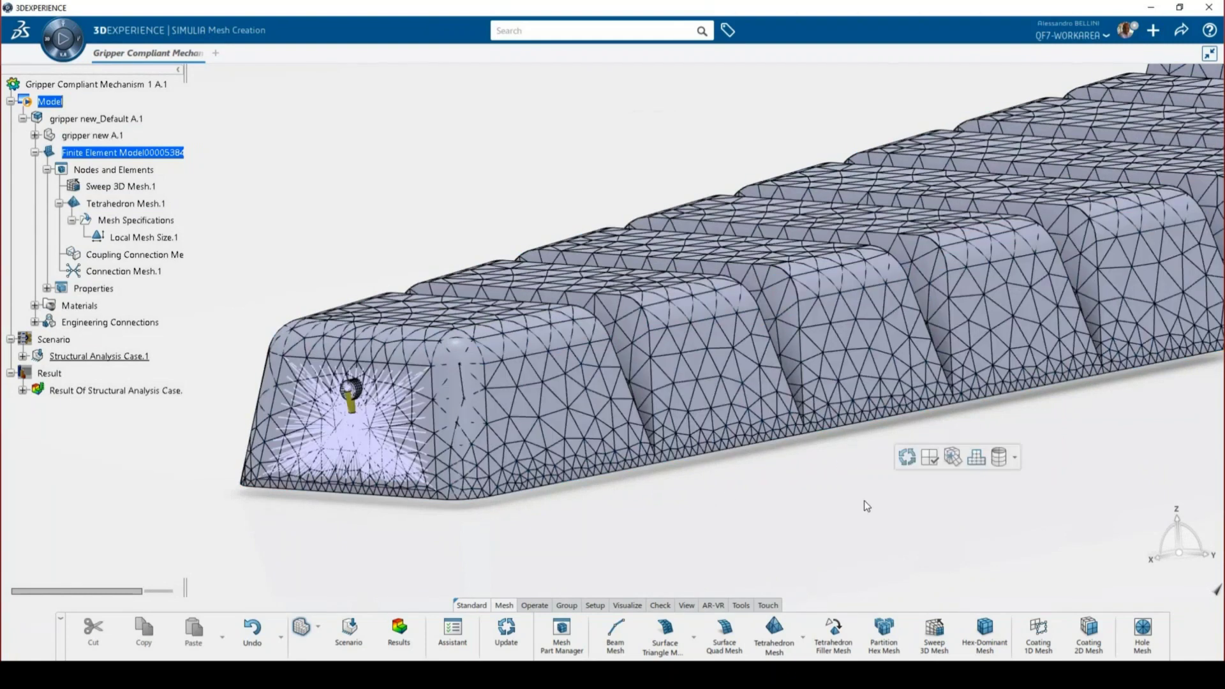
Expand the Free.1 simulation connections and inspect the rigid connection's definition and location at the cable end on the gripper's end face.
{"action": "left_click", "coordinate": [48, 289]}
{"action": "left_click", "coordinate": [48, 289]}
{"action": "left_click", "coordinate": [35, 322]}
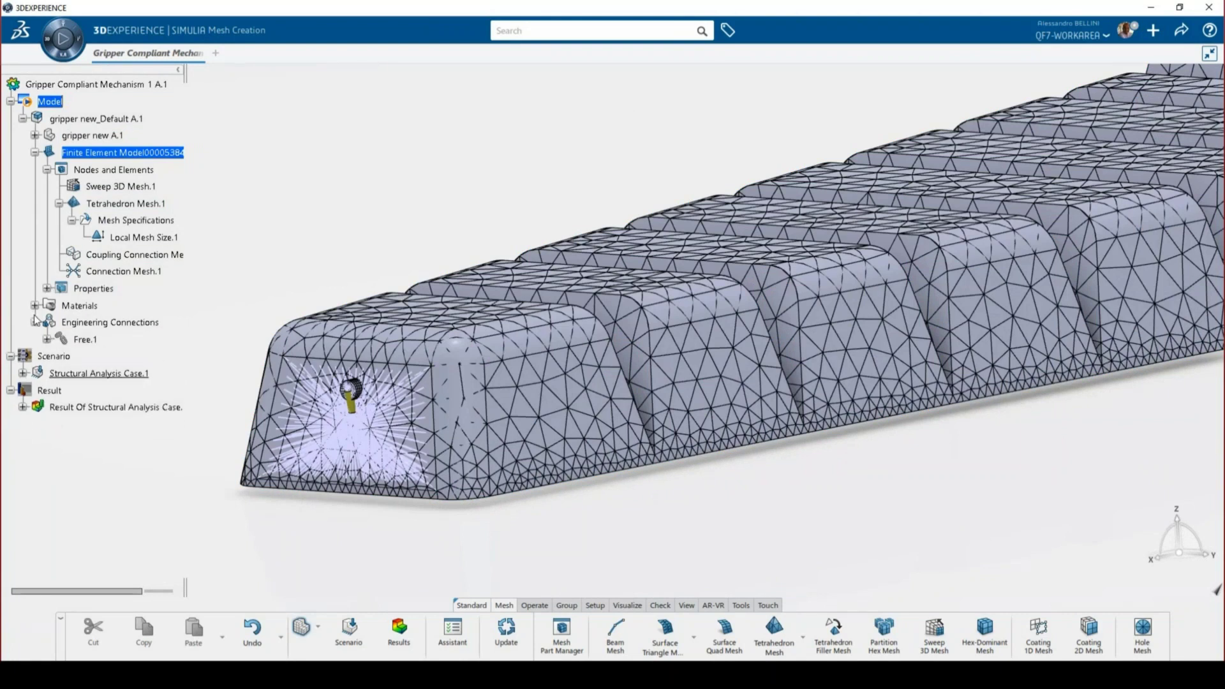
{"action": "left_click", "coordinate": [47, 339]}
{"action": "left_click", "coordinate": [60, 356]}
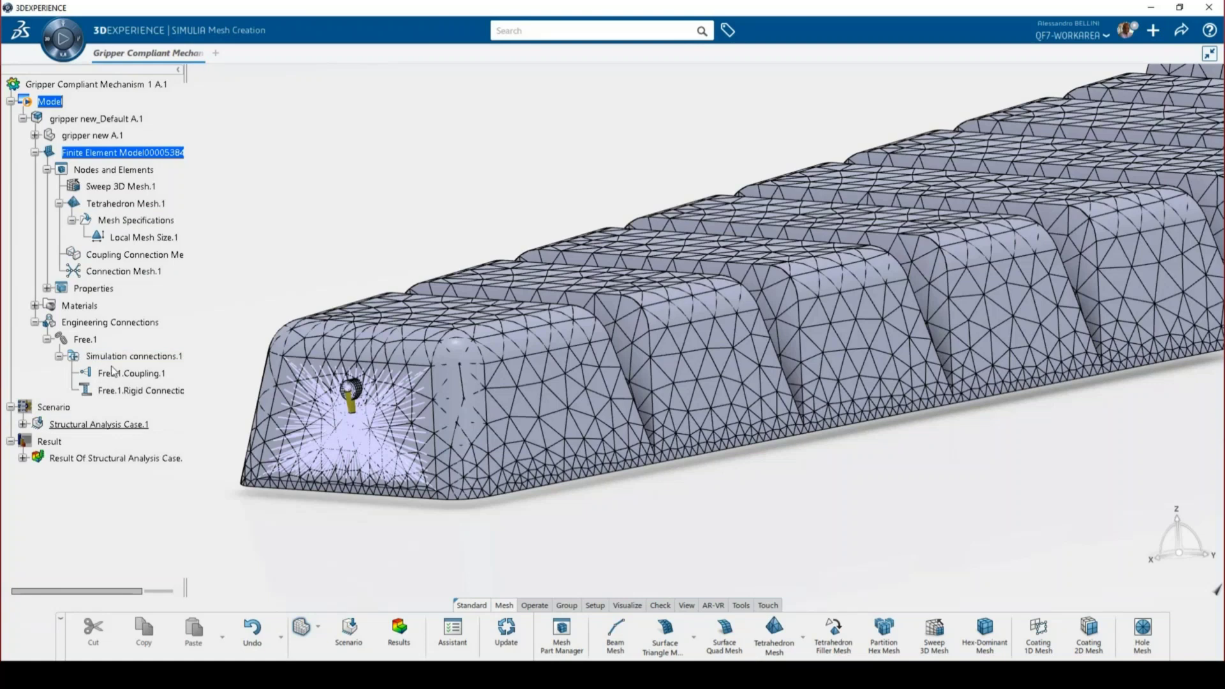
{"action": "left_click", "coordinate": [137, 391]}
{"action": "scroll", "coordinate": [308, 406], "scroll_direction": "up", "scroll_amount": 5}
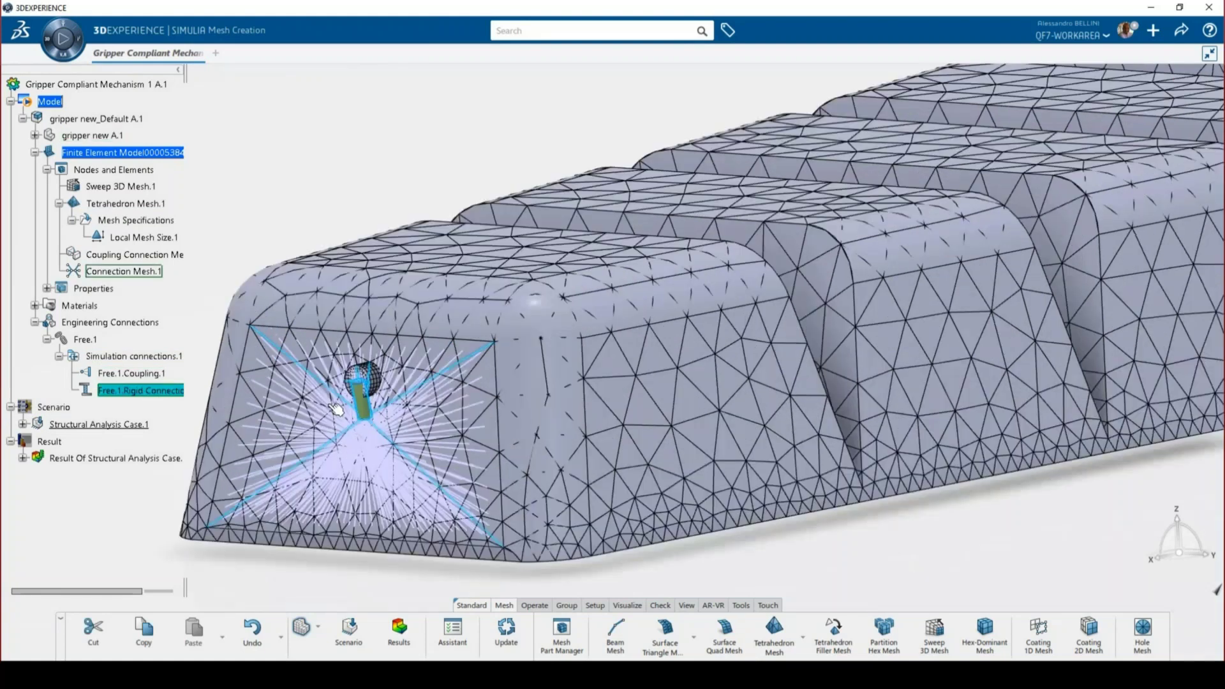
{"action": "mouse_move", "coordinate": [309, 406]}
{"action": "middle_mouse_down"}
{"action": "mouse_move", "coordinate": [251, 399]}
{"action": "mouse_move", "coordinate": [301, 405]}
{"action": "middle_mouse_up"}
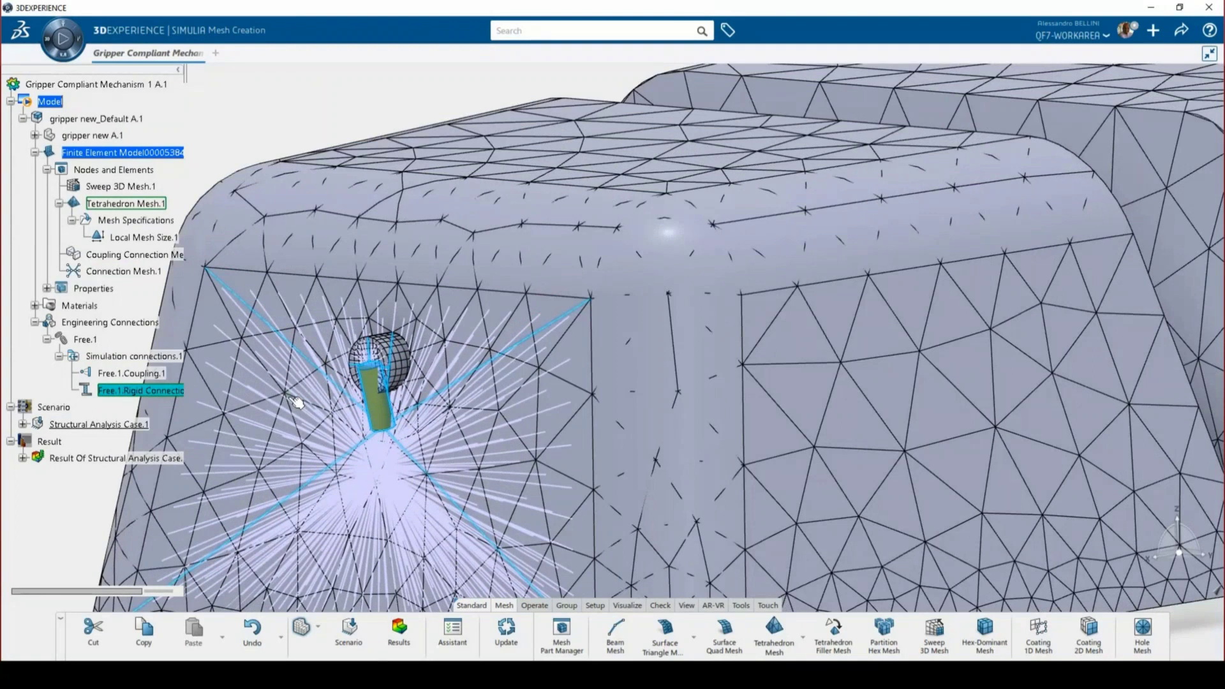
{"action": "scroll", "coordinate": [295, 402], "scroll_direction": "down", "scroll_amount": 3}
{"action": "double_click", "coordinate": [154, 391]}
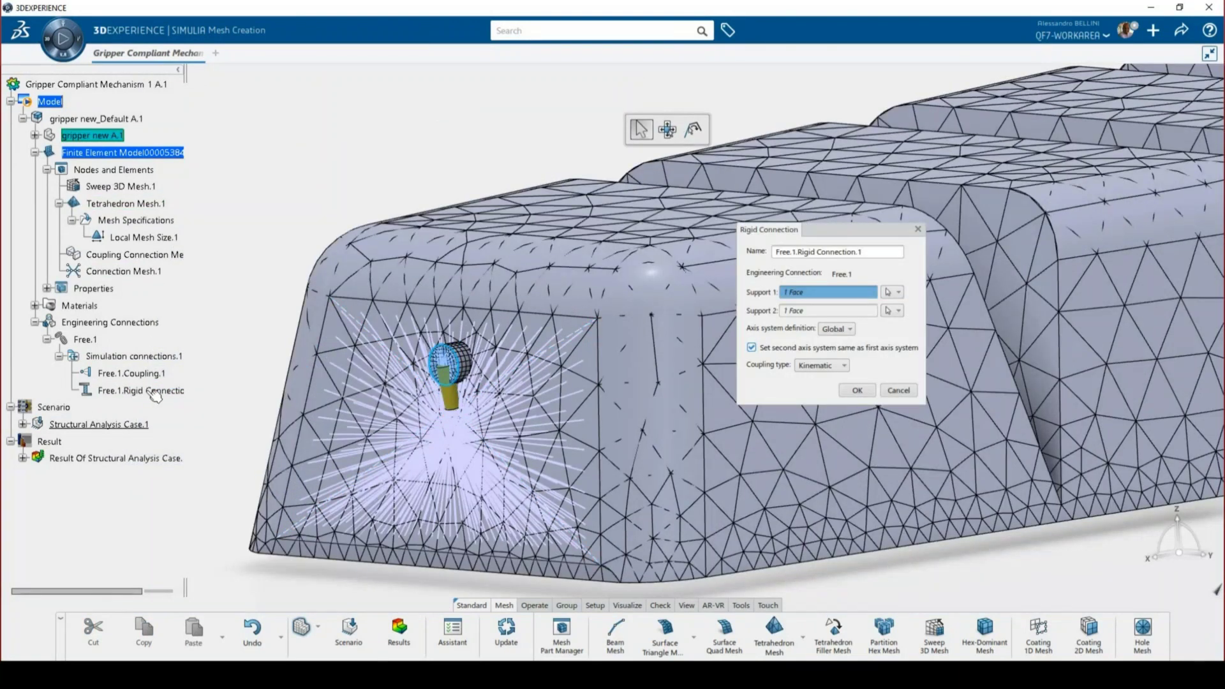
{"action": "left_click", "coordinate": [897, 391]}
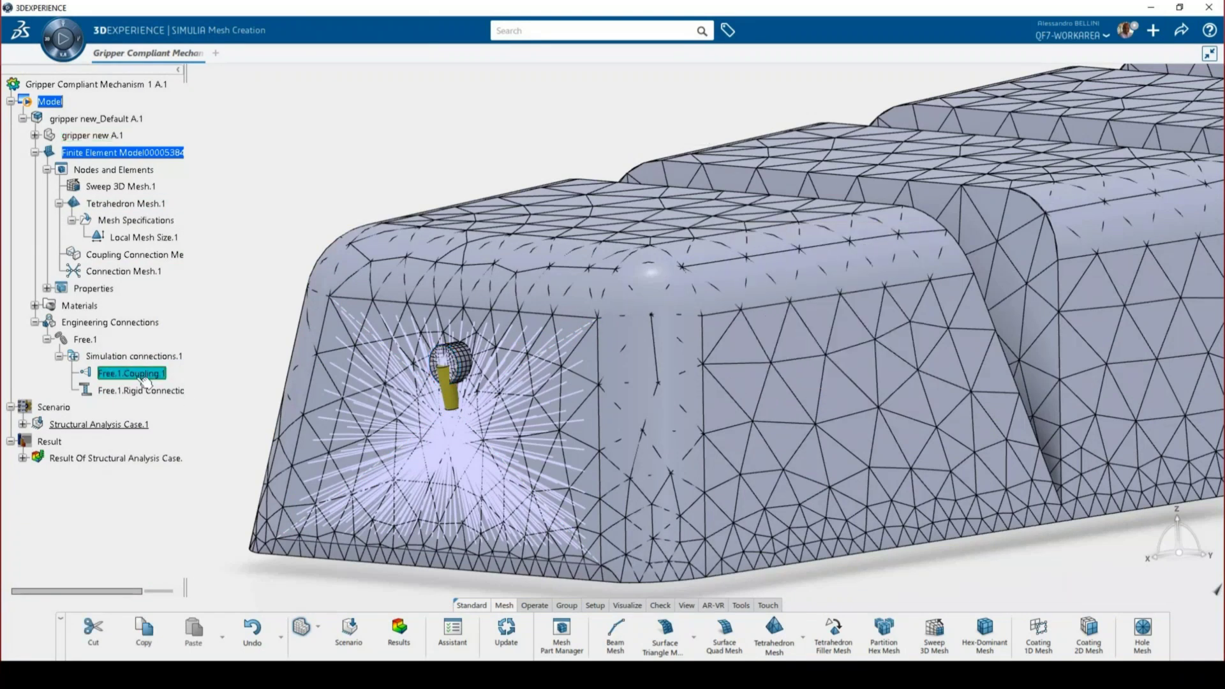
Locate Free.1.Coupling.1 on the protruding cable end and review its support face, coupling type and constrained degrees of freedom without changing them.
{"action": "scroll", "coordinate": [686, 333], "scroll_direction": "down", "scroll_amount": 5}
{"action": "middle_click_drag", "start_coordinate": [686, 333], "coordinate": [965, 302]}
{"action": "scroll", "coordinate": [963, 296], "scroll_direction": "down", "scroll_amount": 3}
{"action": "scroll", "coordinate": [1042, 358], "scroll_direction": "up", "scroll_amount": 10}
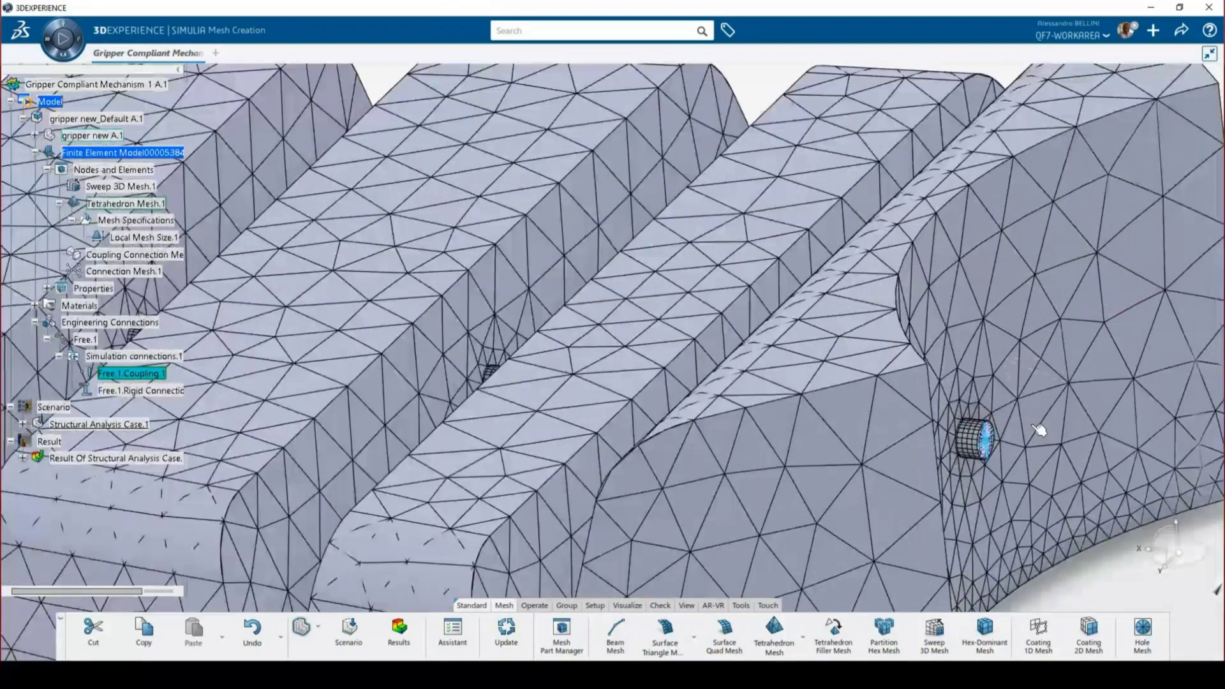
{"action": "scroll", "coordinate": [1057, 462], "scroll_direction": "up", "scroll_amount": 3}
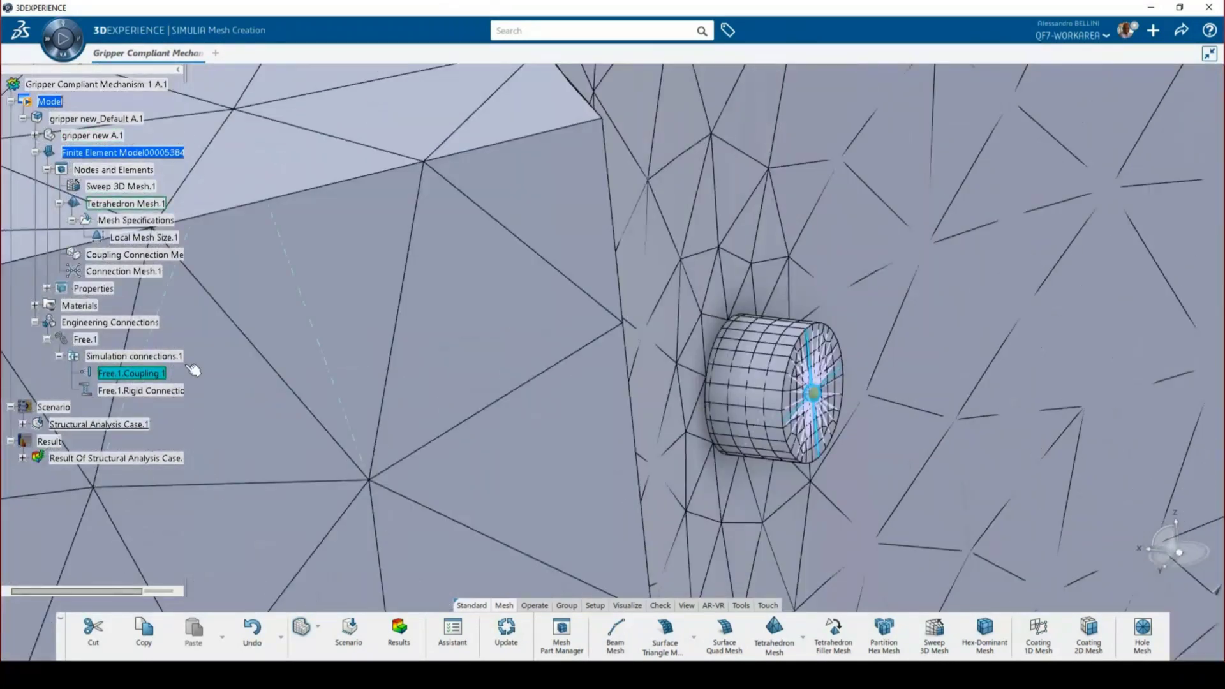
{"action": "double_click", "coordinate": [156, 375]}
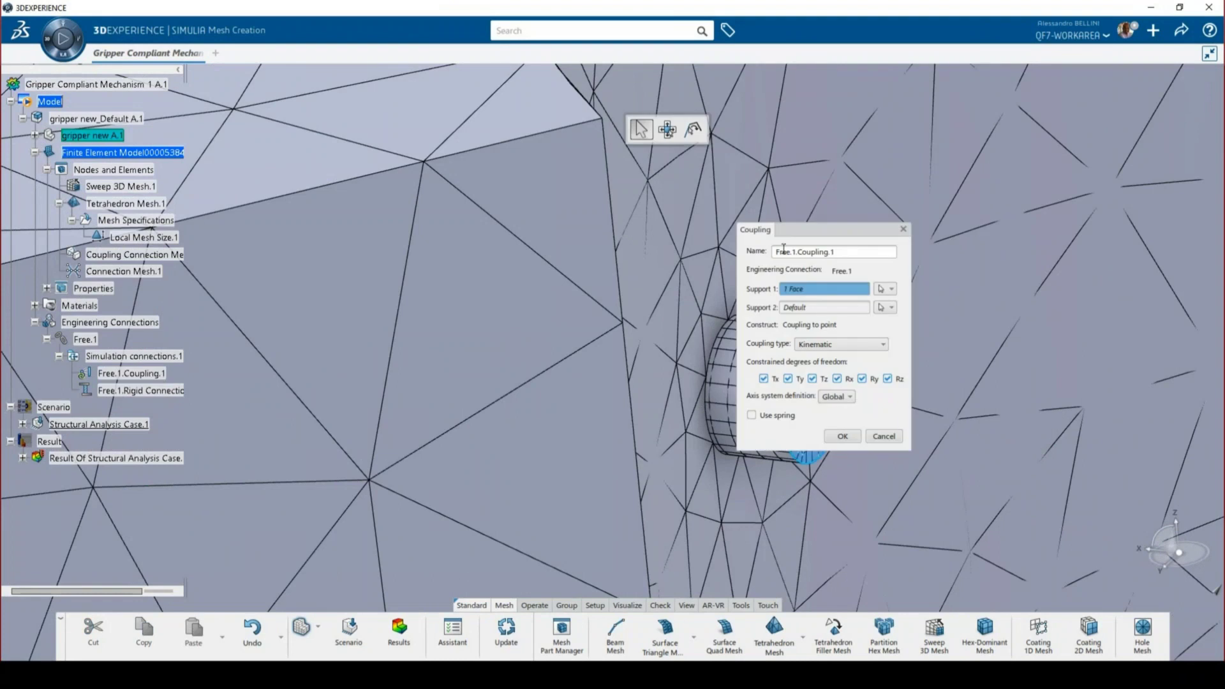
{"action": "left_click_drag", "start_coordinate": [803, 241], "coordinate": [1015, 239]}
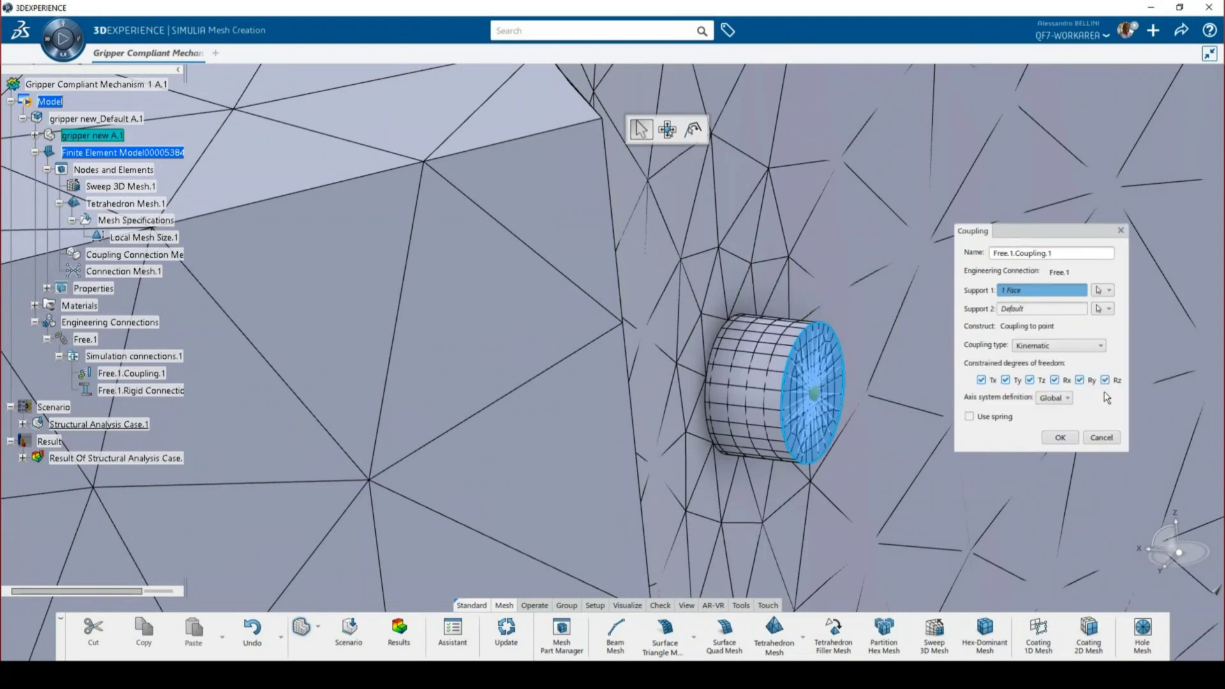
{"action": "left_click", "coordinate": [1101, 438]}
Switch to the structural scenario and check in the Feature Manager where Applied Translation.3 acts on the gripper.
{"action": "scroll", "coordinate": [840, 317], "scroll_direction": "down", "scroll_amount": 6}
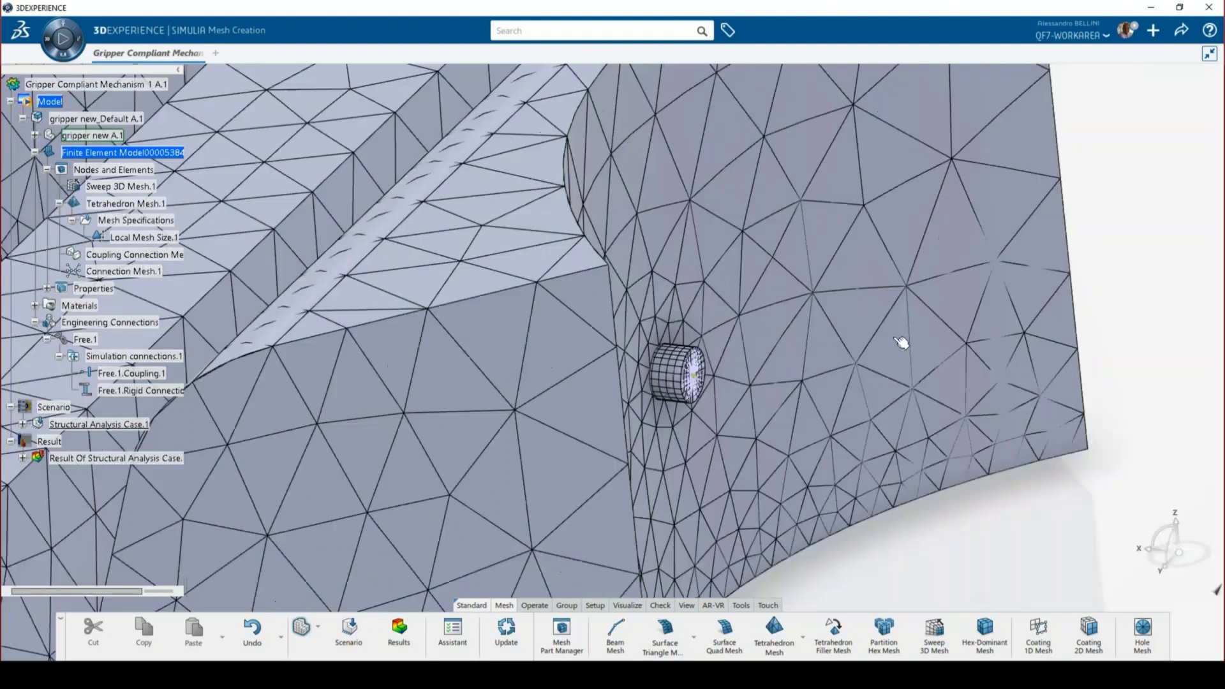
{"action": "scroll", "coordinate": [526, 313], "scroll_direction": "down", "scroll_amount": 3}
{"action": "scroll", "coordinate": [438, 410], "scroll_direction": "up", "scroll_amount": 4}
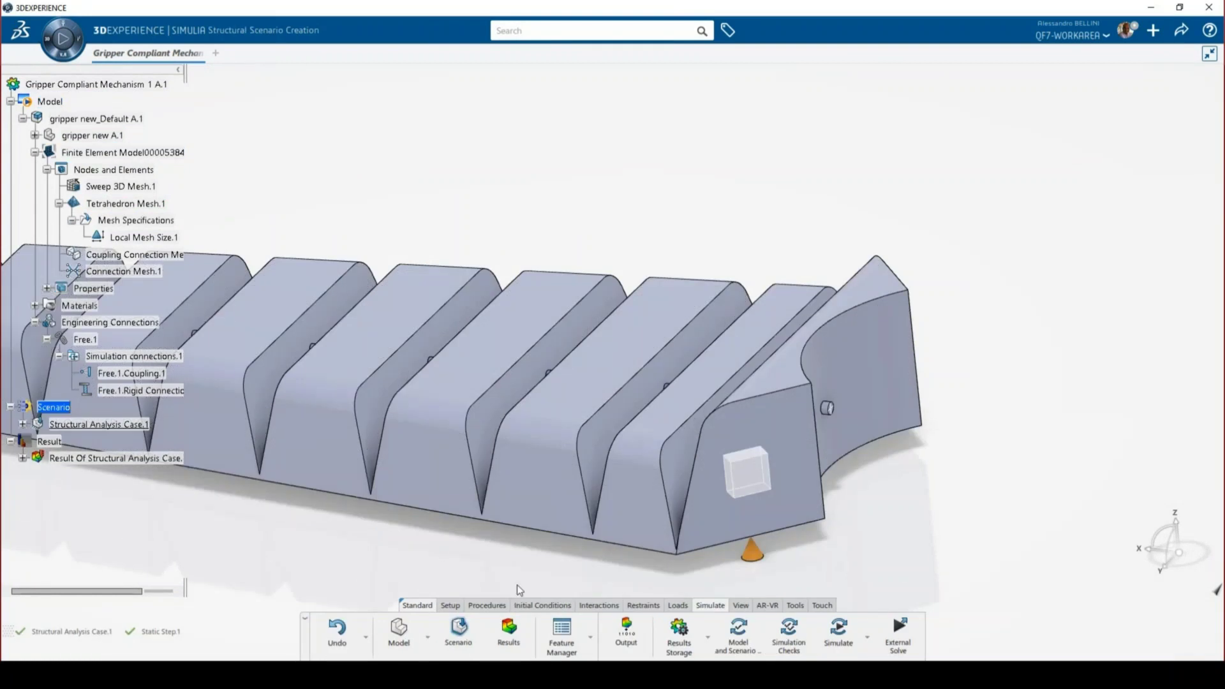
{"action": "left_click", "coordinate": [568, 631]}
{"action": "left_click_drag", "start_coordinate": [588, 273], "coordinate": [551, 75]}
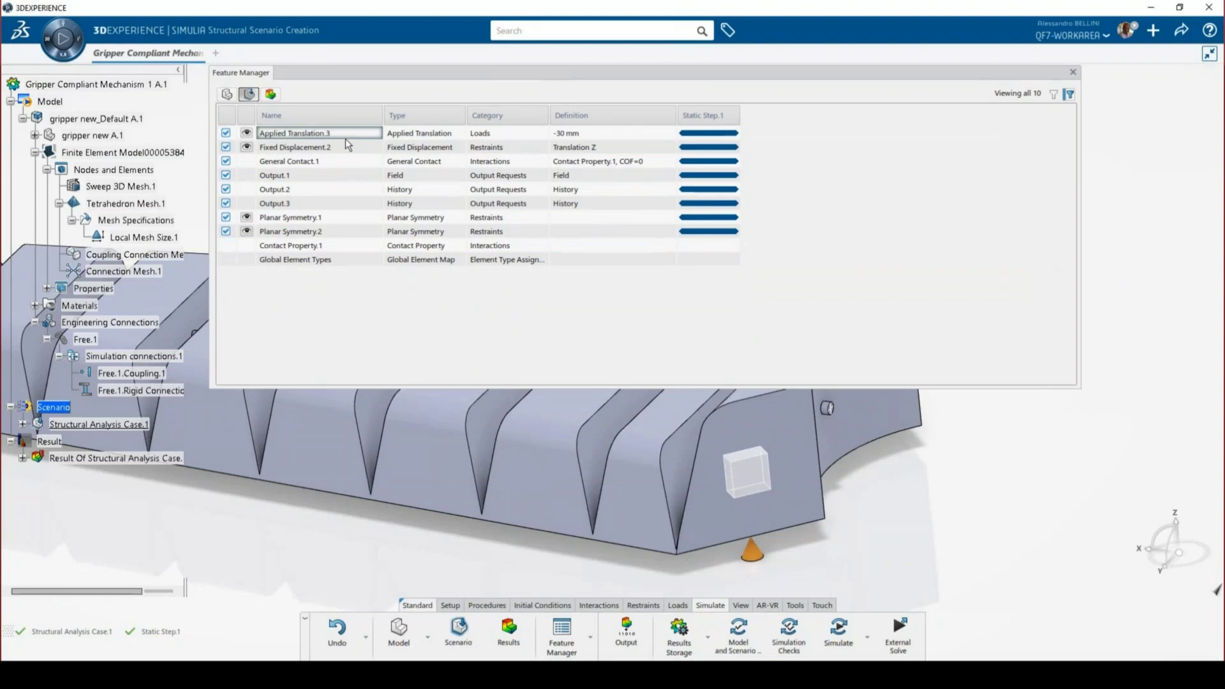
{"action": "left_click", "coordinate": [497, 136]}
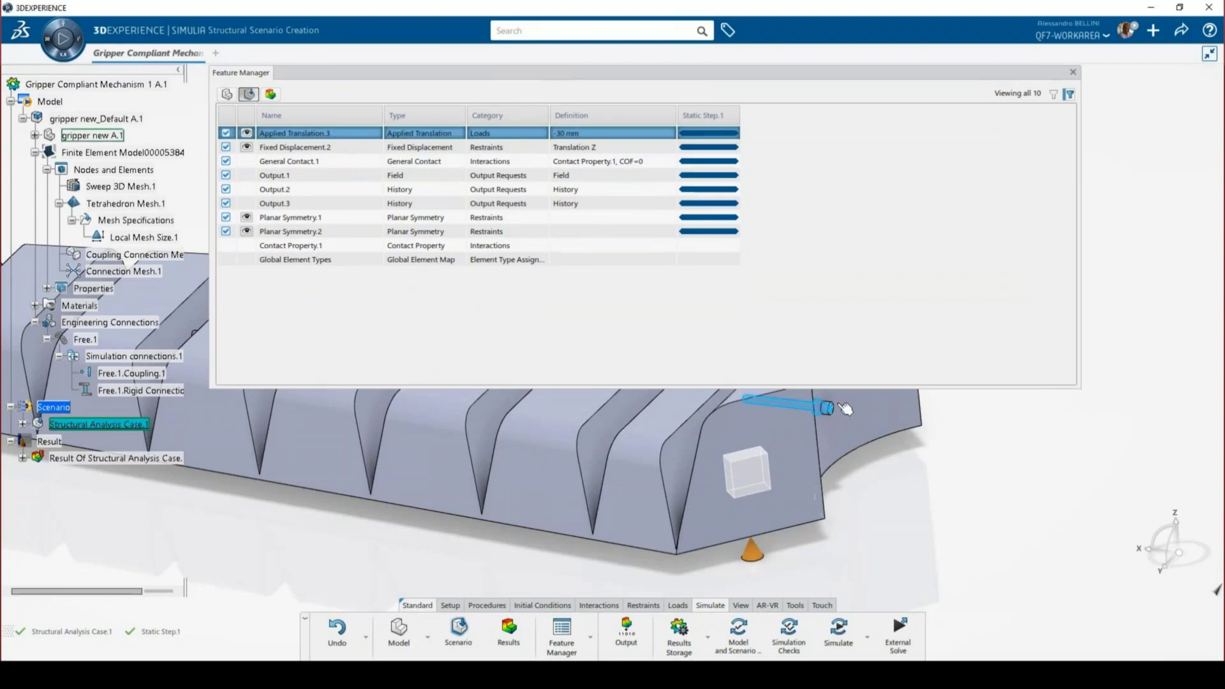
Review the General Contact.1 definition, including its surface pairs and global contact property, without changing it.
{"action": "scroll", "coordinate": [849, 406], "scroll_direction": "up", "scroll_amount": 3}
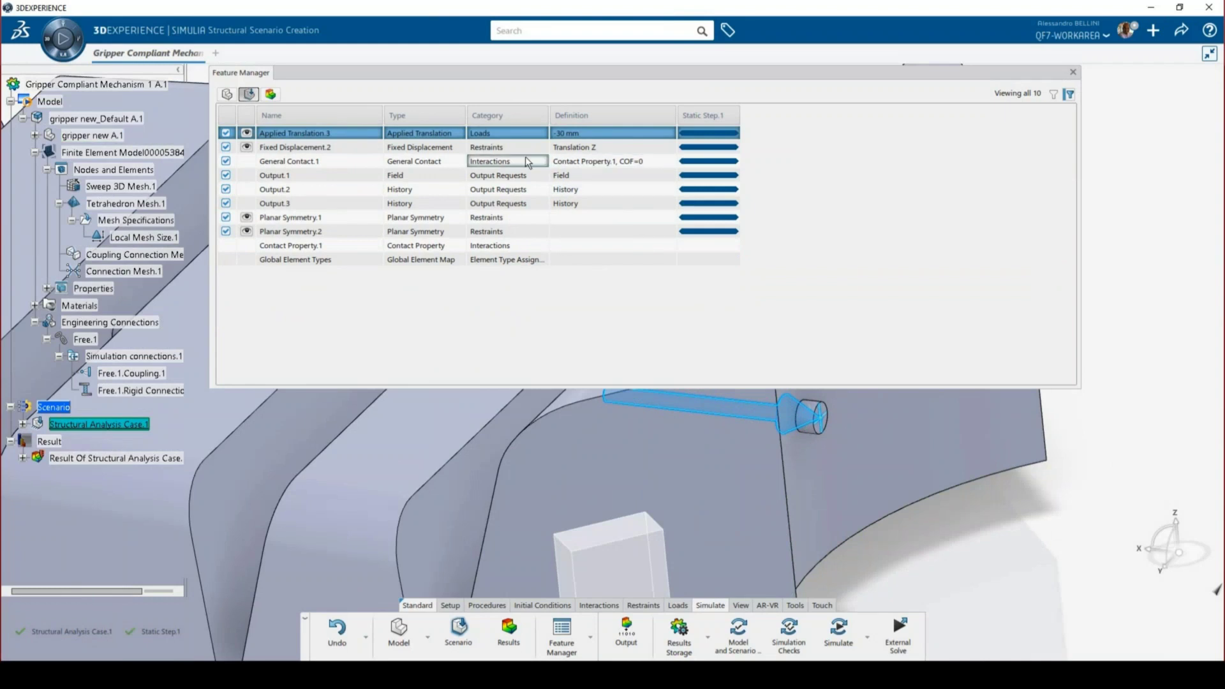
{"action": "left_click", "coordinate": [408, 164]}
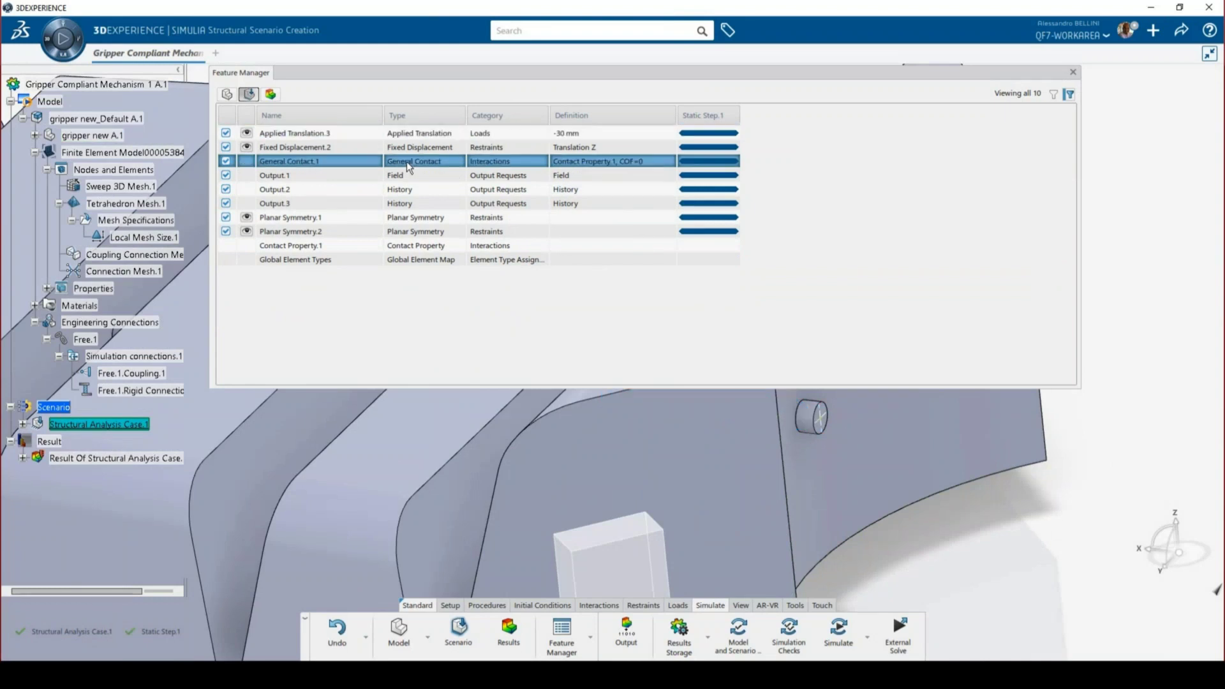
{"action": "double_click", "coordinate": [345, 168]}
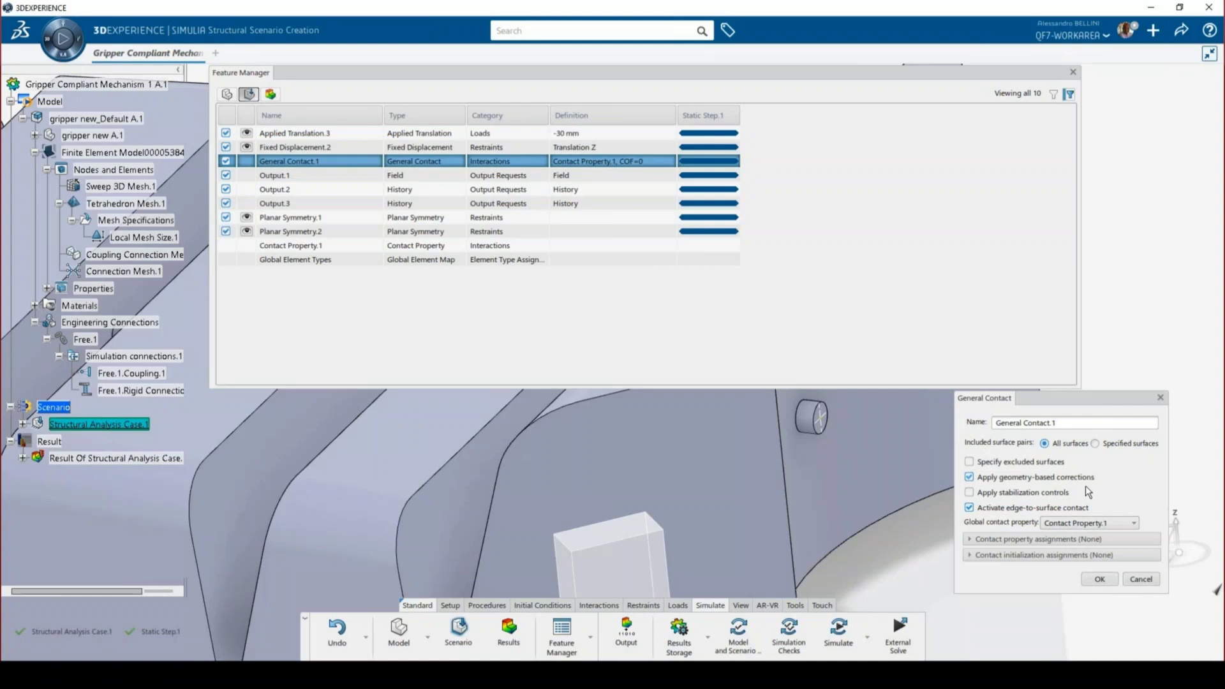
{"action": "left_click", "coordinate": [1142, 581]}
Highlight Planar Symmetry.1 and Planar Symmetry.2 in the Feature Manager and locate their supporting faces on the gripper.
{"action": "left_click", "coordinate": [433, 218]}
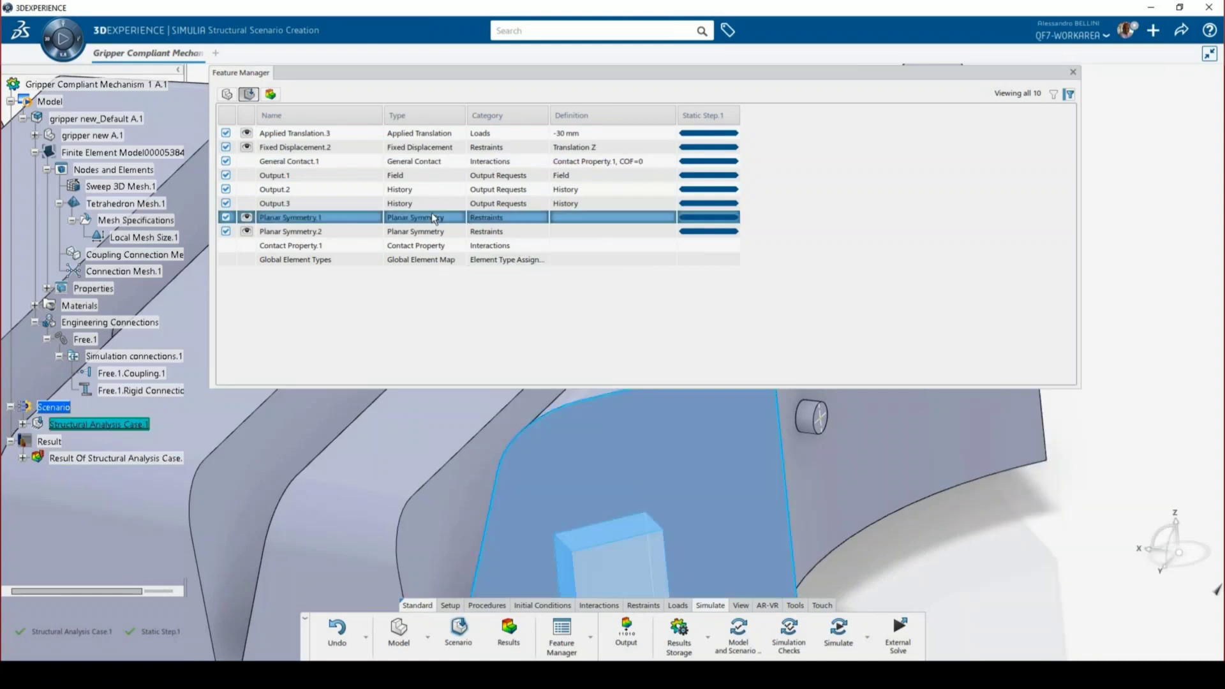
{"action": "scroll", "coordinate": [803, 444], "scroll_direction": "down", "scroll_amount": 5}
{"action": "middle_click_drag", "start_coordinate": [803, 444], "coordinate": [756, 441]}
{"action": "key", "text": "Down"}
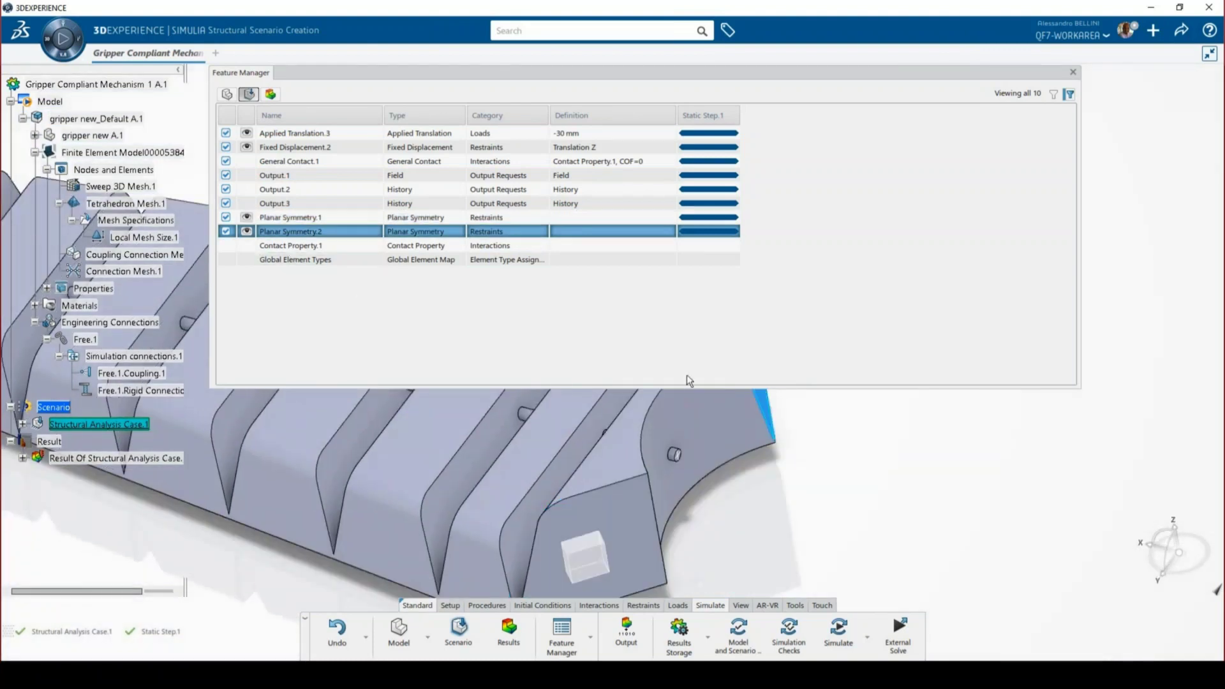
{"action": "scroll", "coordinate": [729, 415], "scroll_direction": "down", "scroll_amount": 2}
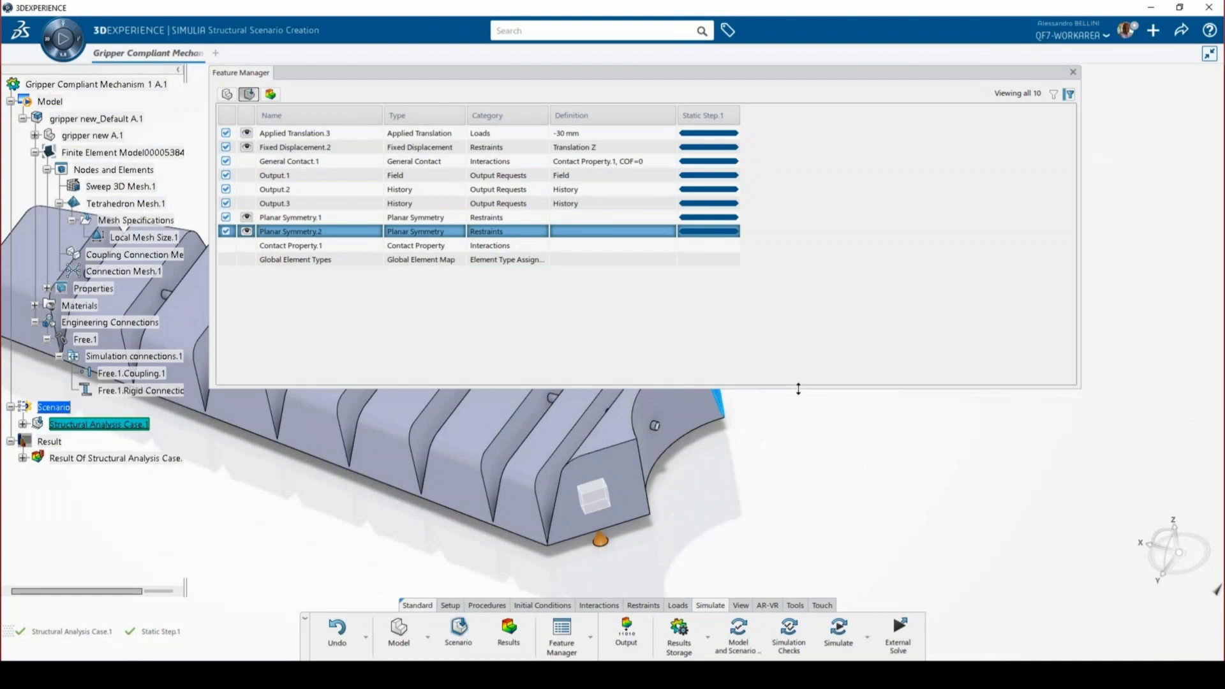
{"action": "left_click_drag", "start_coordinate": [799, 389], "coordinate": [790, 291]}
{"action": "scroll", "coordinate": [693, 341], "scroll_direction": "up", "scroll_amount": 4}
{"action": "middle_click_drag", "start_coordinate": [693, 340], "coordinate": [702, 368]}
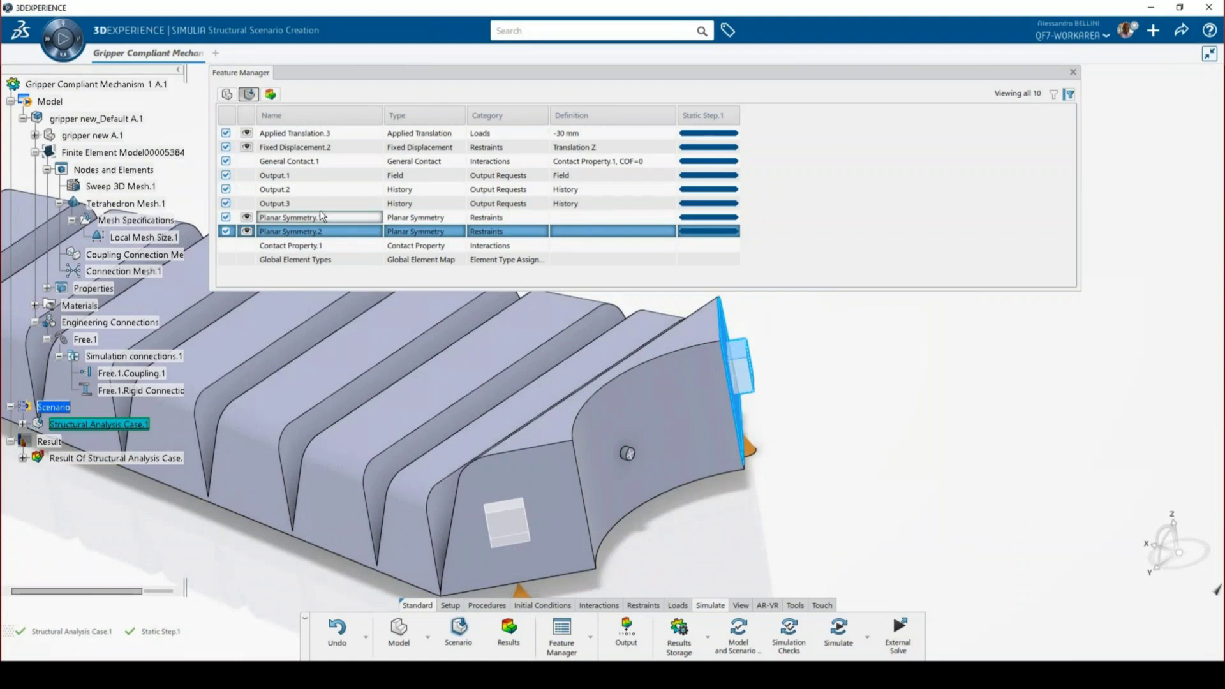
Check which gripper edges Fixed Displacement.2 restrains, close the Feature Manager and look over the whole gripper.
{"action": "left_click", "coordinate": [310, 148]}
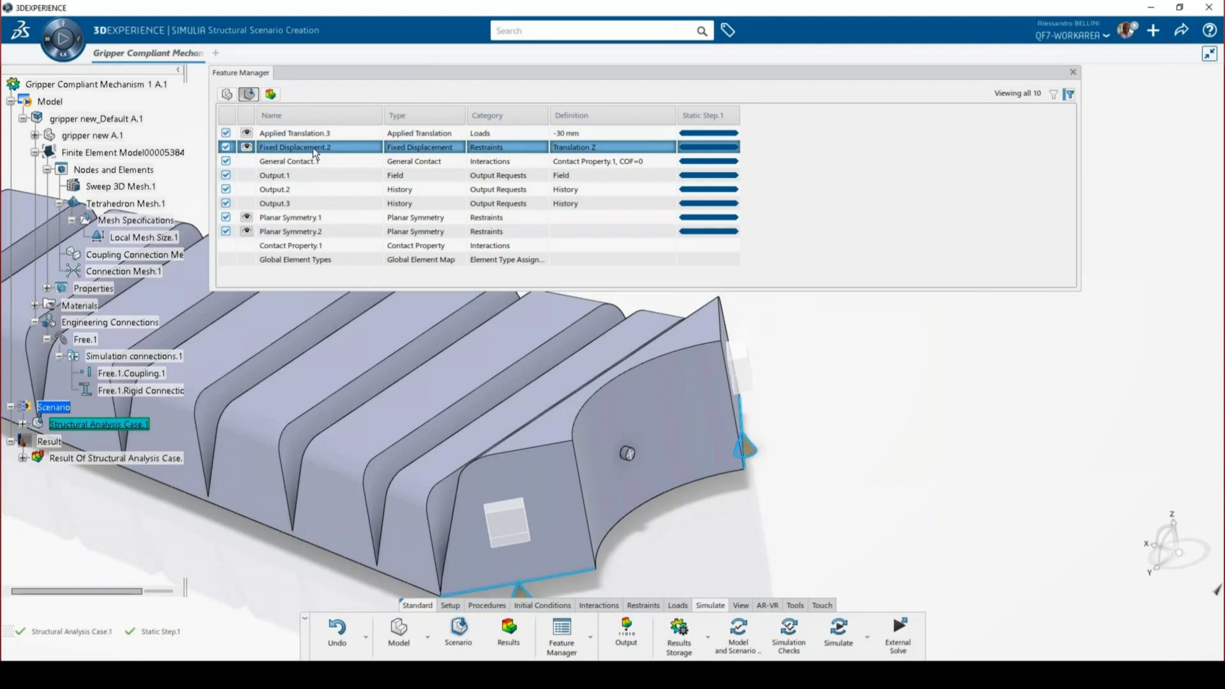
{"action": "left_click", "coordinate": [845, 418]}
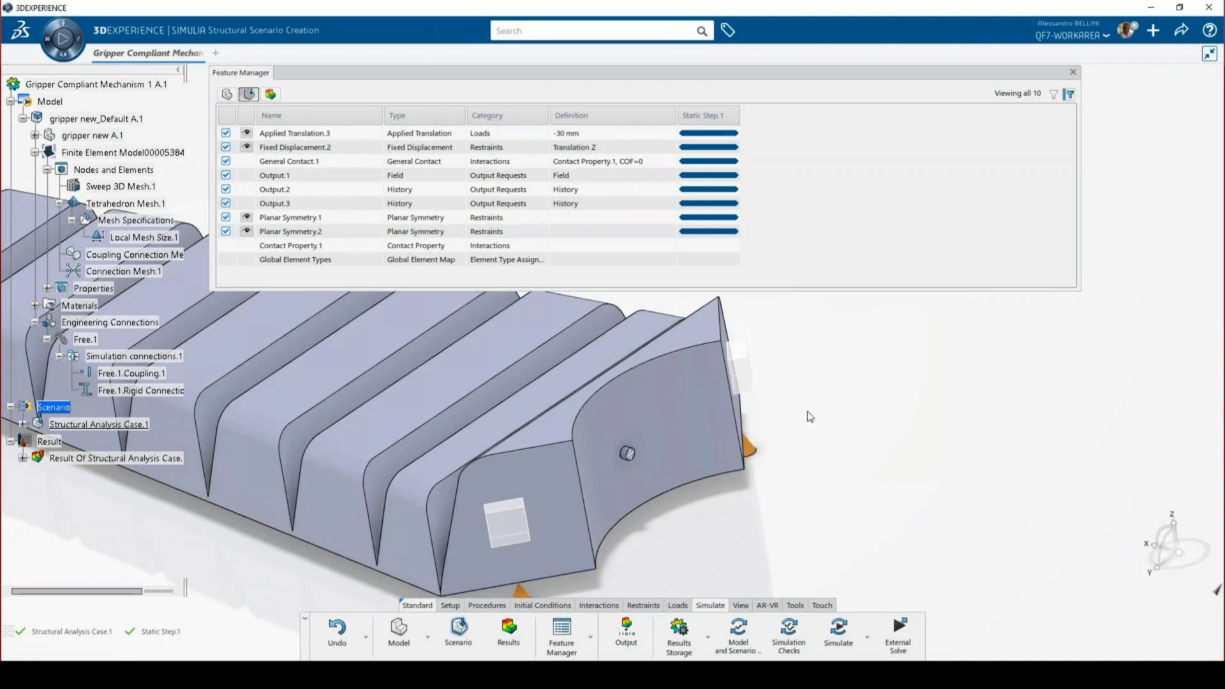
{"action": "left_click", "coordinate": [1074, 73]}
{"action": "scroll", "coordinate": [788, 320], "scroll_direction": "up", "scroll_amount": 3}
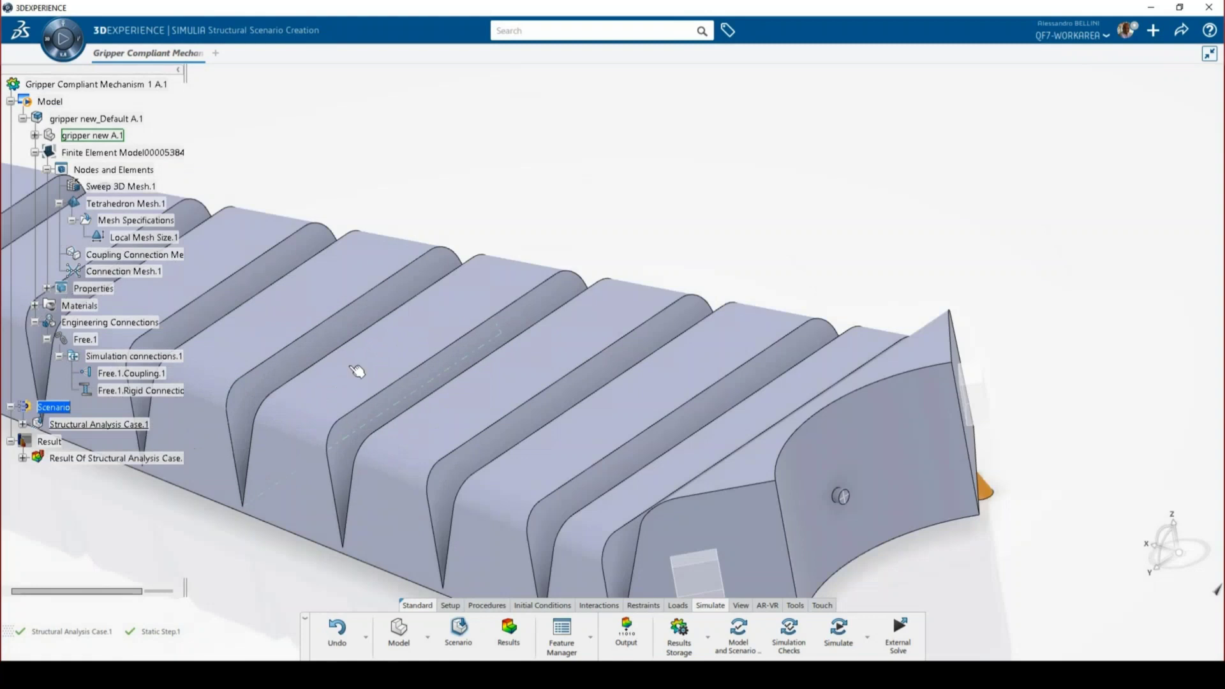
{"action": "scroll", "coordinate": [250, 366], "scroll_direction": "down", "scroll_amount": 4}
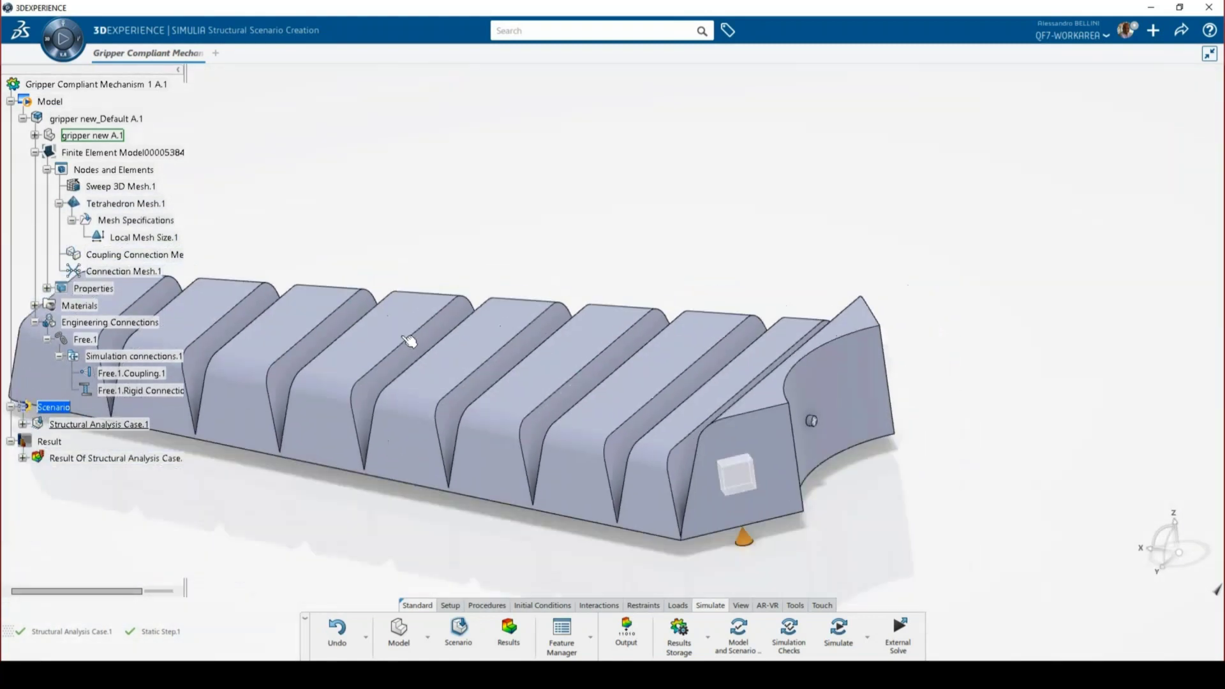
Switch to the gripper's results and watch the Von Mises Stress.1 animation of the bending gripper.
{"action": "left_click", "coordinate": [513, 636]}
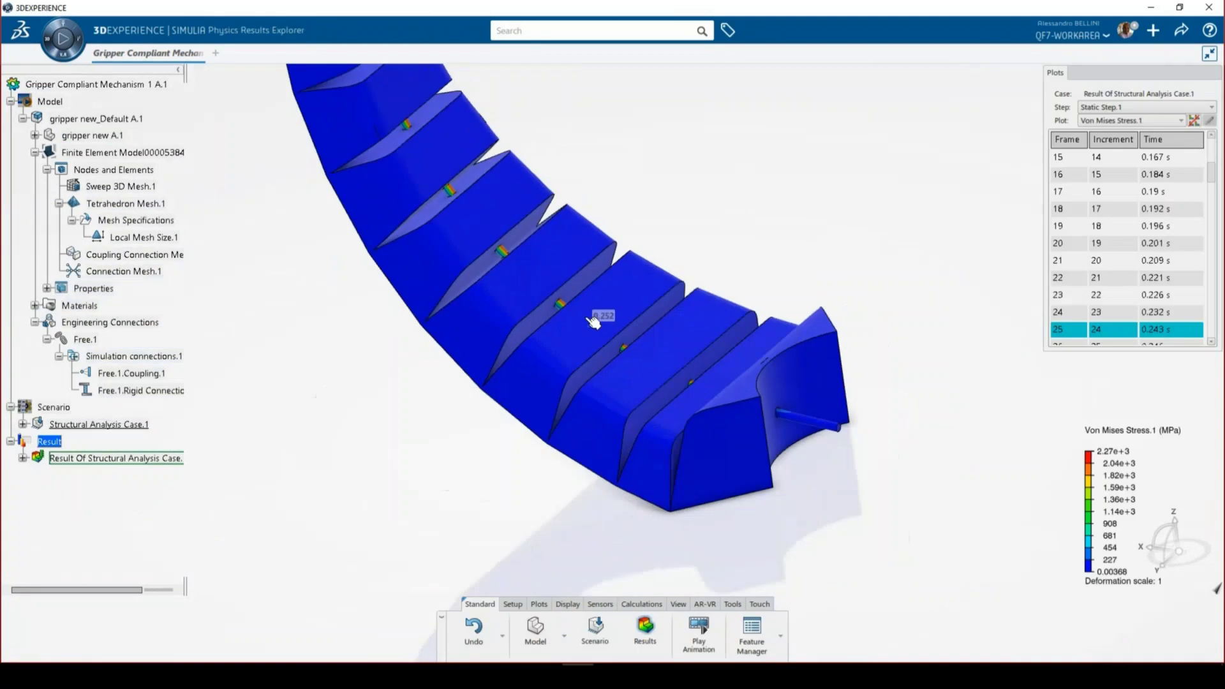
{"action": "middle_click_drag", "start_coordinate": [645, 265], "coordinate": [640, 290]}
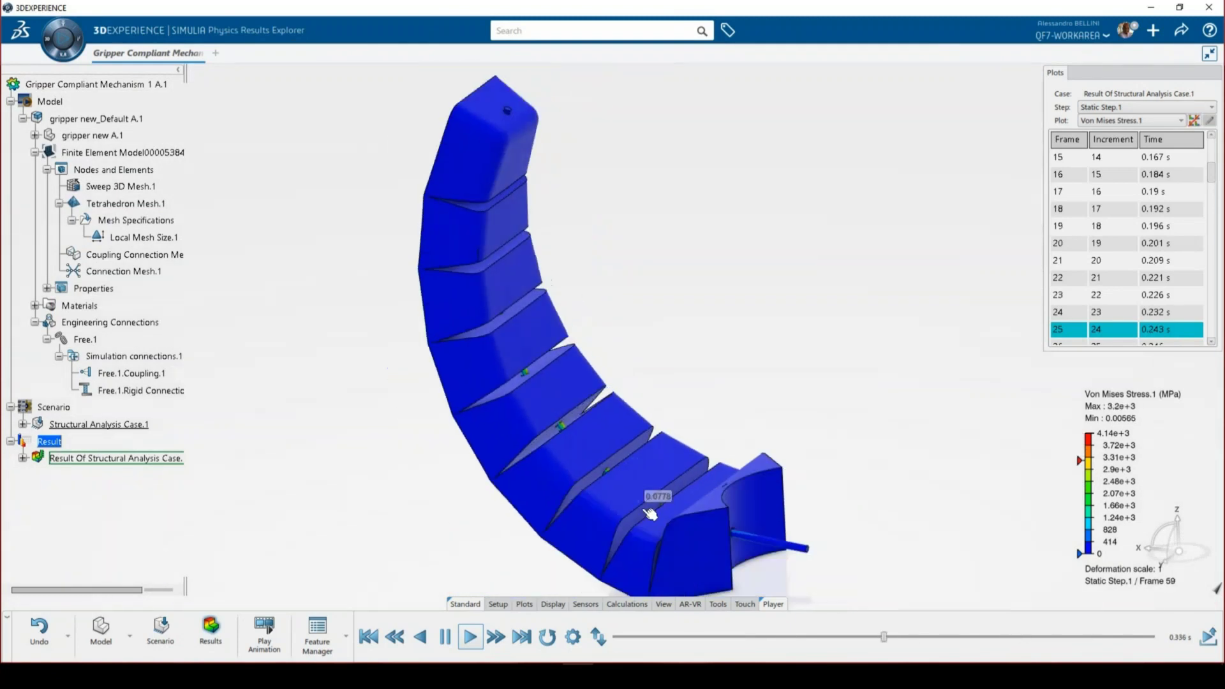
{"action": "scroll", "coordinate": [591, 502], "scroll_direction": "up", "scroll_amount": 1}
{"action": "scroll", "coordinate": [457, 364], "scroll_direction": "up", "scroll_amount": 2}
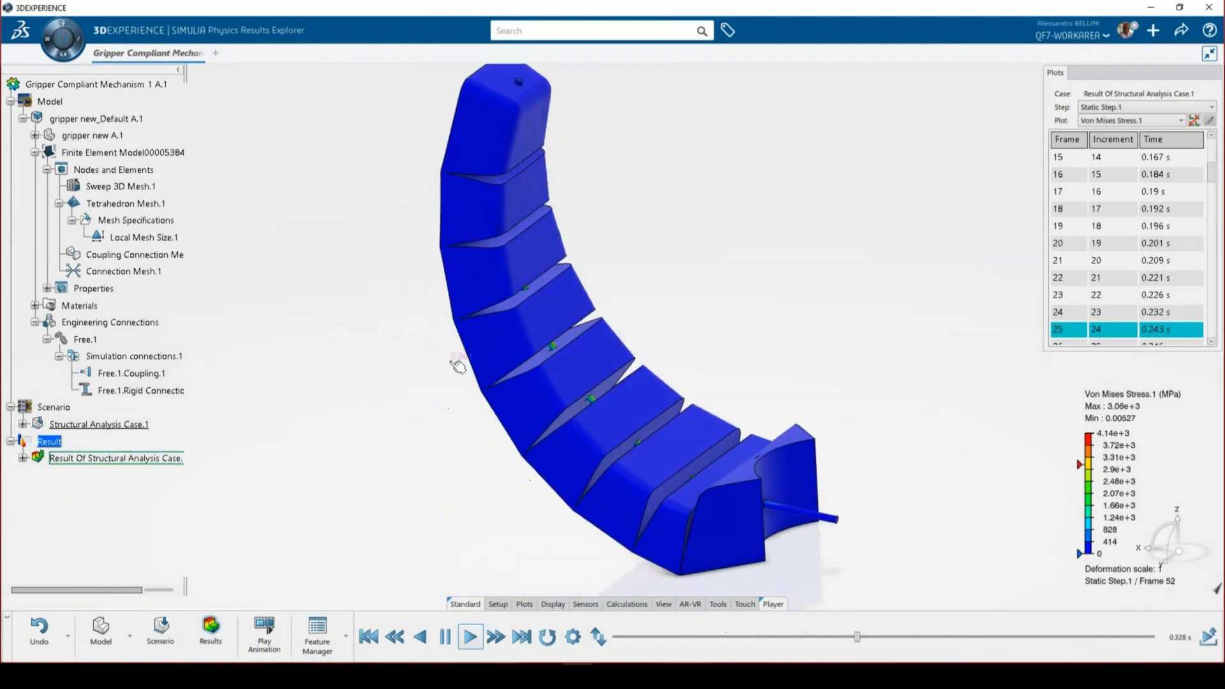
Change the animated plot to Displacement.1 and examine the bending gripper from its side and back.
{"action": "left_click", "coordinate": [1136, 121]}
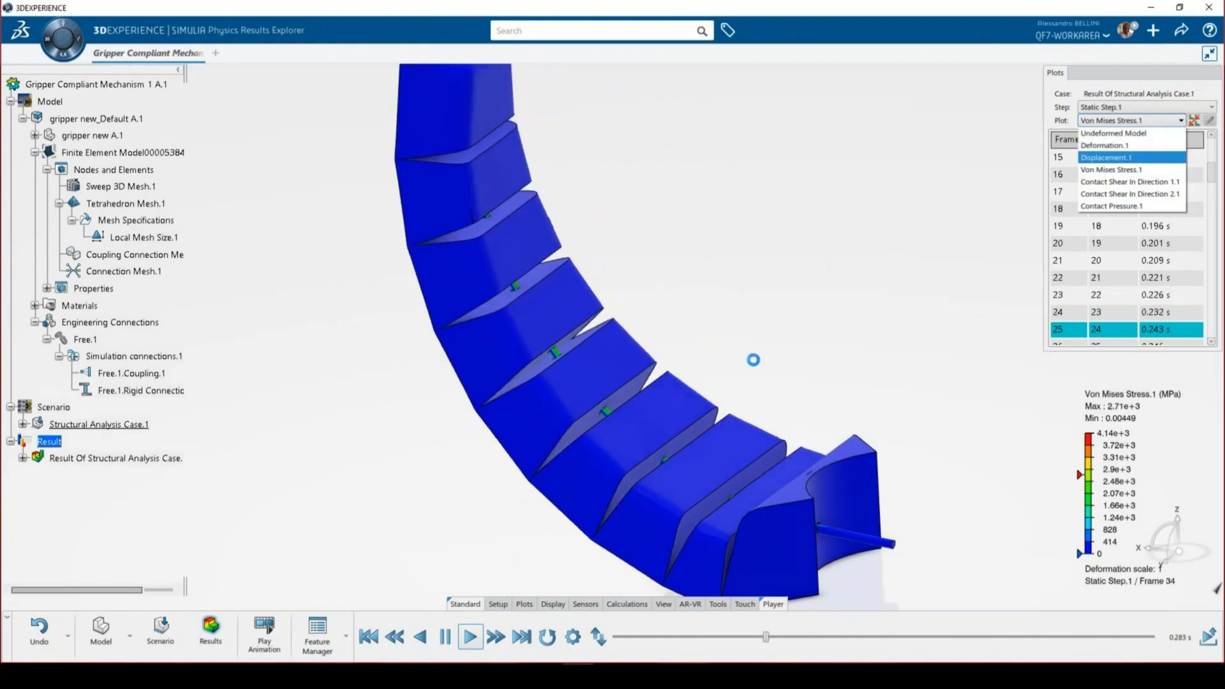
{"action": "left_click", "coordinate": [1111, 157]}
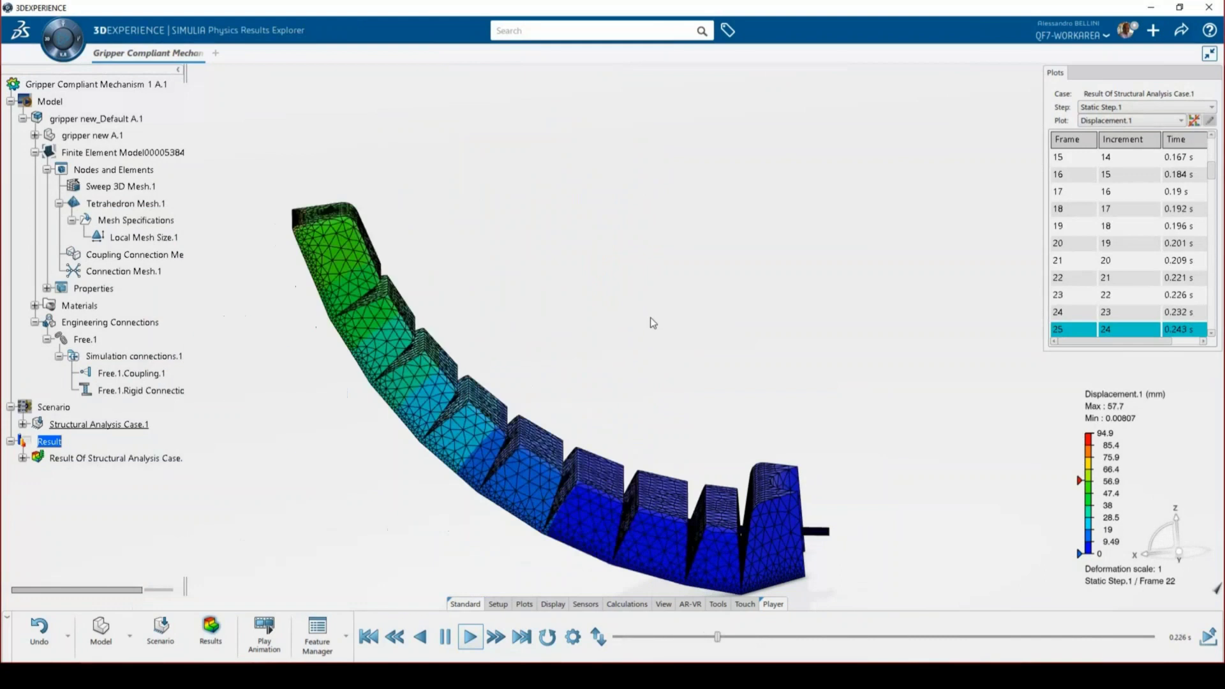
{"action": "middle_click_drag", "start_coordinate": [665, 343], "coordinate": [747, 346]}
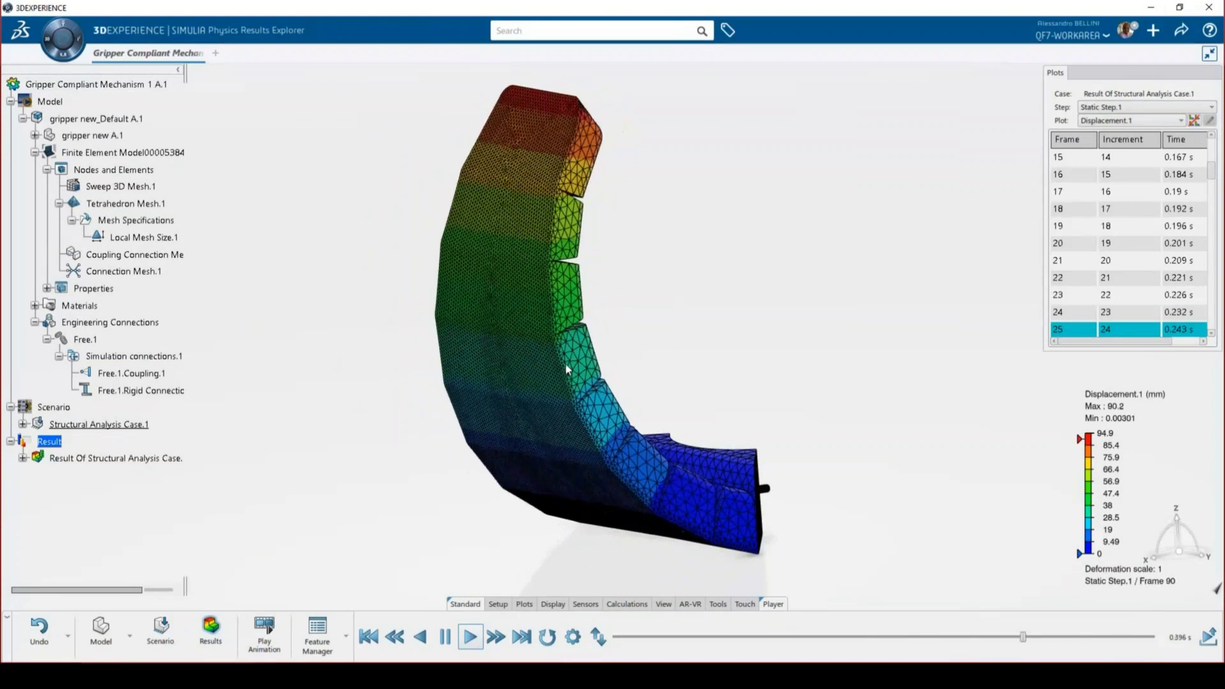
{"action": "middle_click_drag", "start_coordinate": [579, 332], "coordinate": [573, 442]}
{"action": "middle_click_drag", "start_coordinate": [583, 430], "coordinate": [605, 339]}
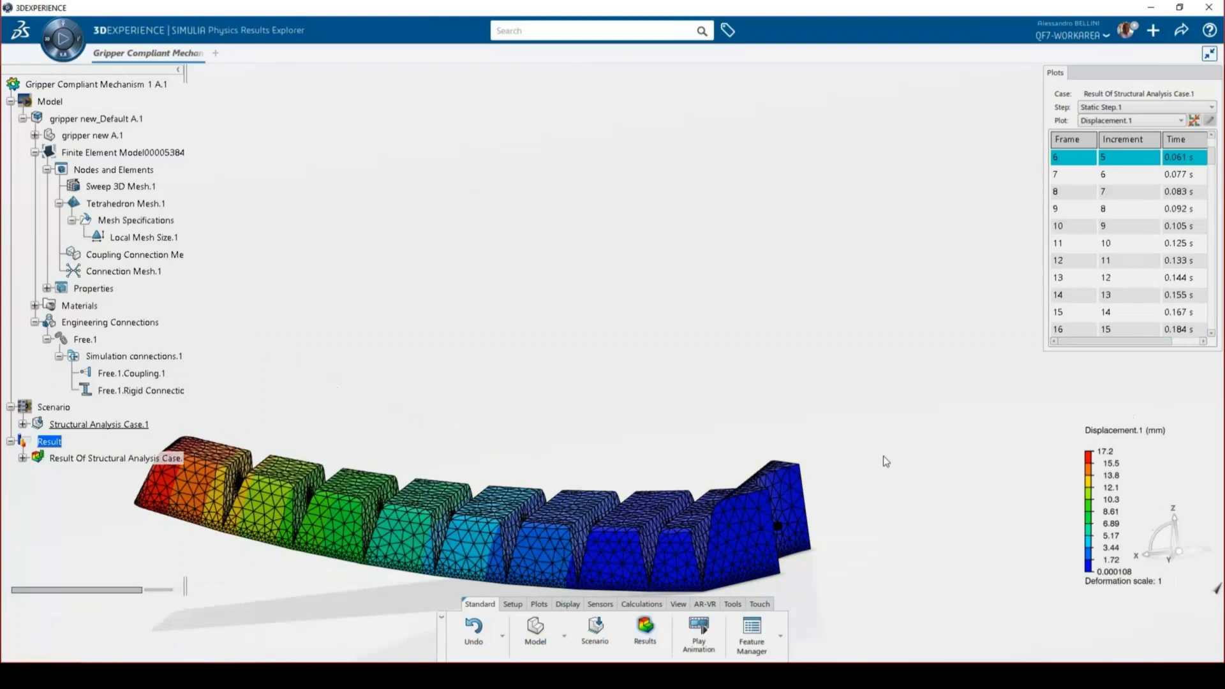
Display frames 9 and 12 of the Displacement.1 plot and examine the gripper's progressive bending.
{"action": "mouse_move", "coordinate": [824, 413]}
{"action": "middle_mouse_down"}
{"action": "mouse_move", "coordinate": [802, 419]}
{"action": "mouse_move", "coordinate": [821, 429]}
{"action": "middle_mouse_up"}
{"action": "left_click", "coordinate": [1116, 208]}
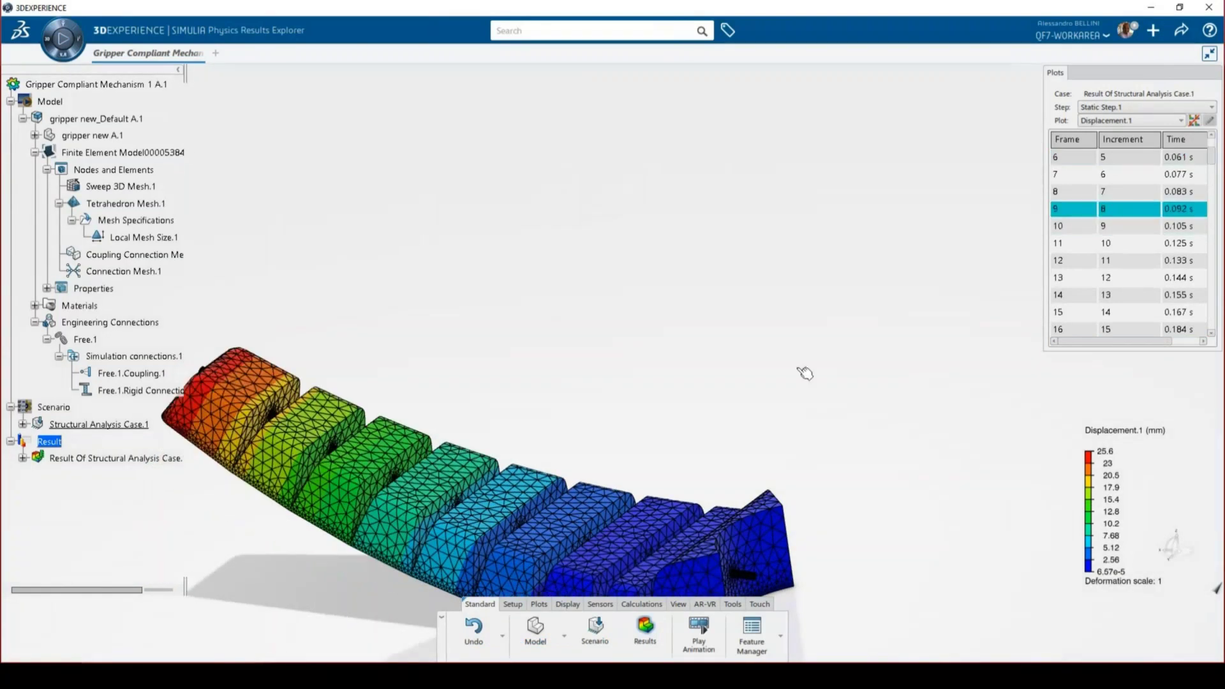
{"action": "scroll", "coordinate": [572, 396], "scroll_direction": "up", "scroll_amount": 5}
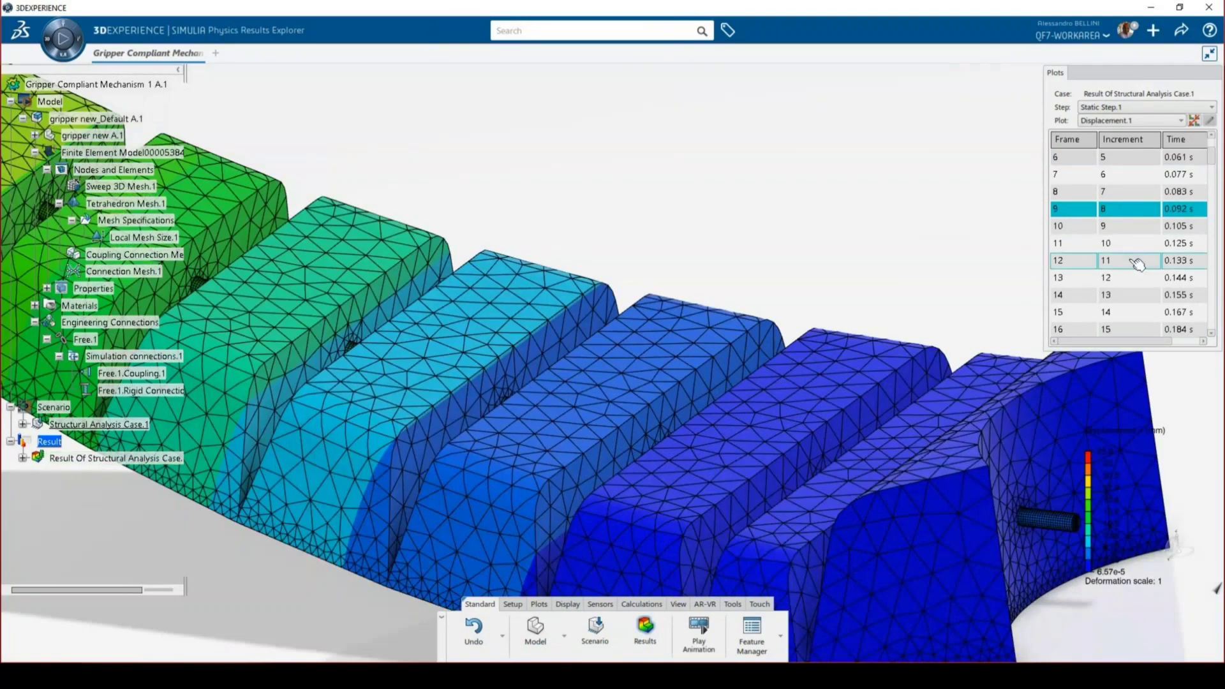
{"action": "left_click", "coordinate": [1138, 264]}
{"action": "scroll", "coordinate": [849, 282], "scroll_direction": "down", "scroll_amount": 5}
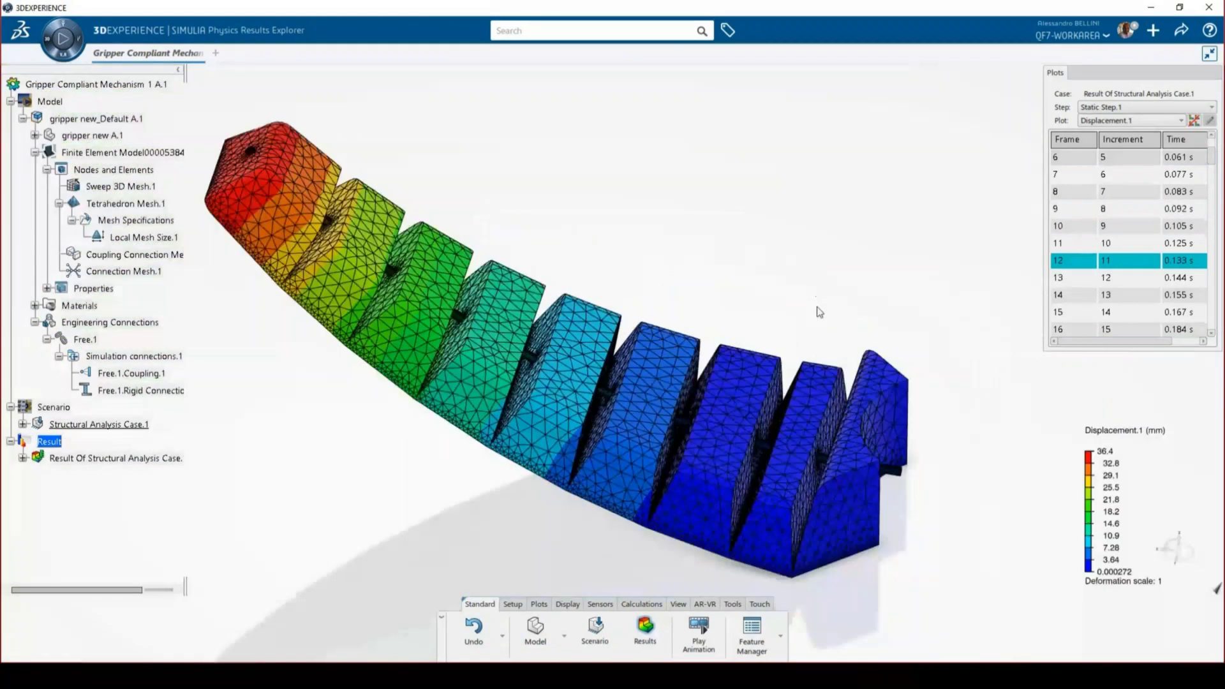
{"action": "middle_click_drag", "start_coordinate": [497, 263], "coordinate": [481, 297]}
Examine the gripper's displacement at frame 53 and switch the plot to Von Mises Stress.1.
{"action": "scroll", "coordinate": [1142, 248], "scroll_direction": "down", "scroll_amount": 5}
{"action": "scroll", "coordinate": [1142, 246], "scroll_direction": "down", "scroll_amount": 9}
{"action": "left_click", "coordinate": [1127, 248]}
{"action": "middle_click_drag", "start_coordinate": [858, 341], "coordinate": [814, 268]}
{"action": "scroll", "coordinate": [767, 208], "scroll_direction": "down", "scroll_amount": 4}
{"action": "middle_click_drag", "start_coordinate": [766, 206], "coordinate": [687, 229]}
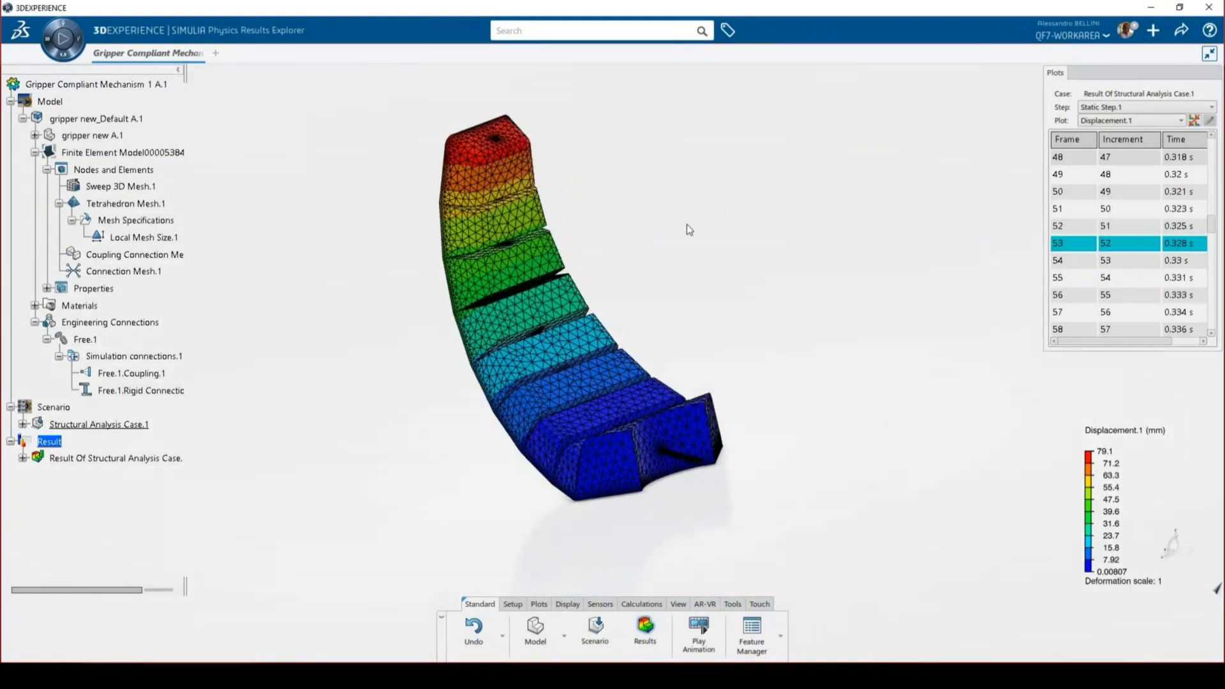
{"action": "scroll", "coordinate": [562, 373], "scroll_direction": "up", "scroll_amount": 5}
{"action": "middle_click_drag", "start_coordinate": [733, 328], "coordinate": [813, 304]}
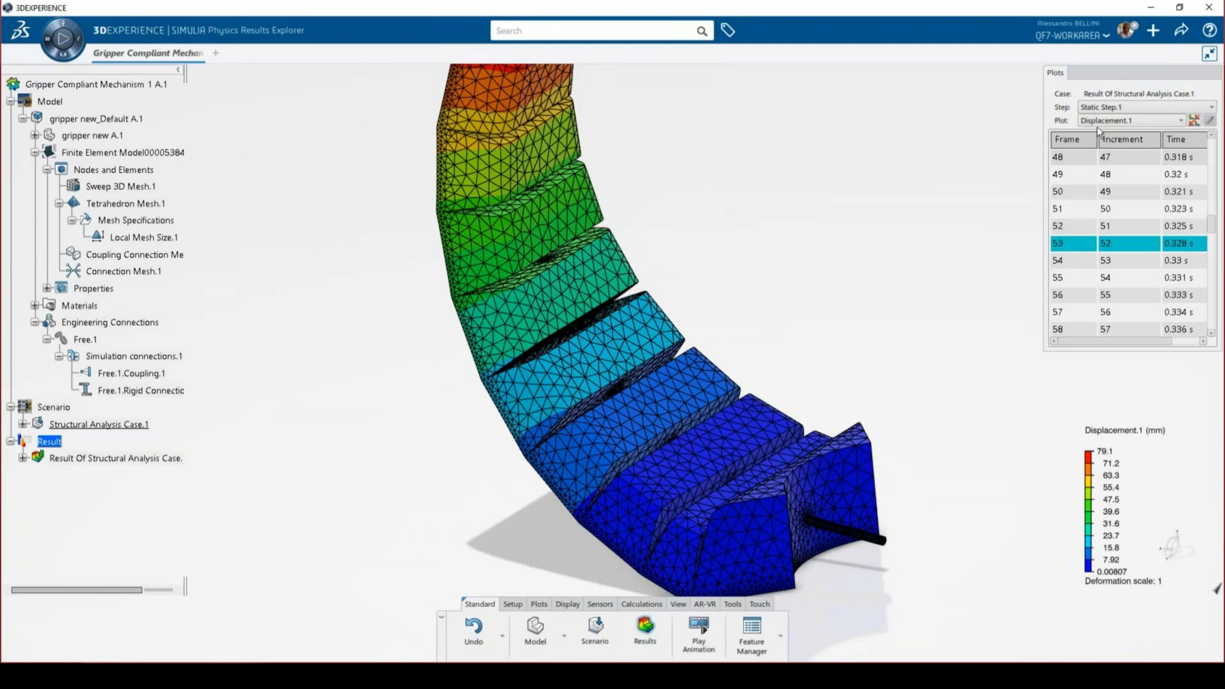
{"action": "left_click", "coordinate": [1123, 169]}
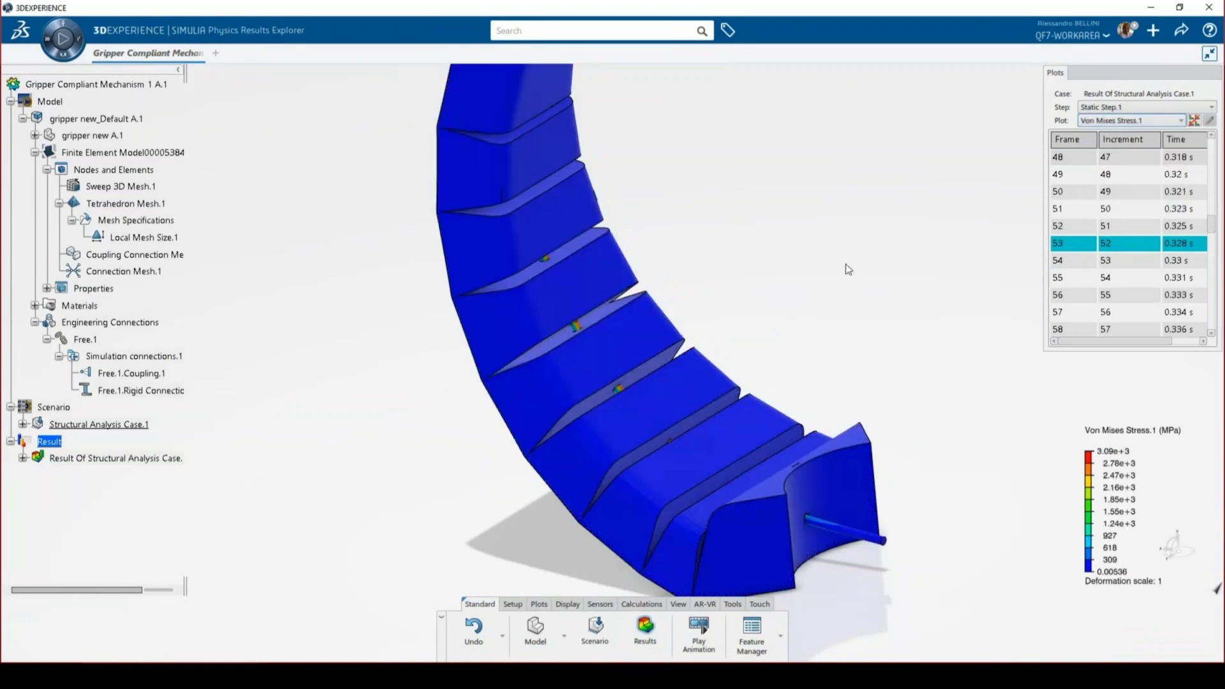
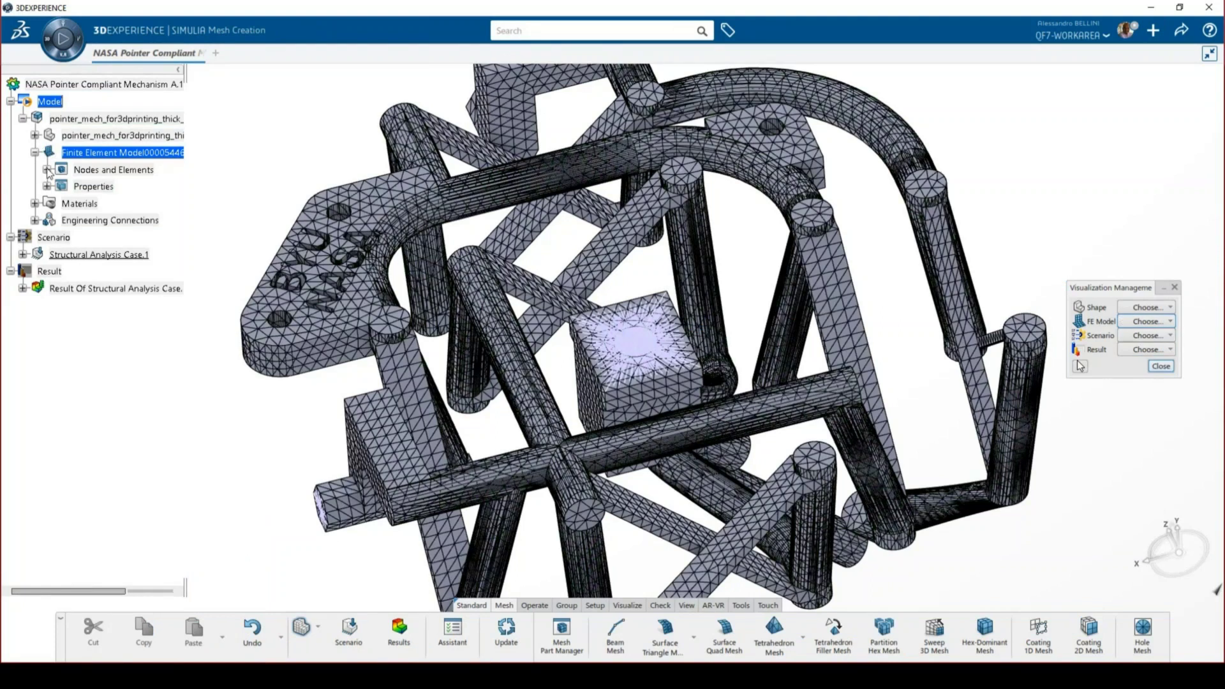
Check the mesh size in the NASA pointer's Tetrahedron Mesh.1 definition, leaving the mesh unchanged.
{"action": "left_click", "coordinate": [46, 170]}
{"action": "double_click", "coordinate": [107, 186]}
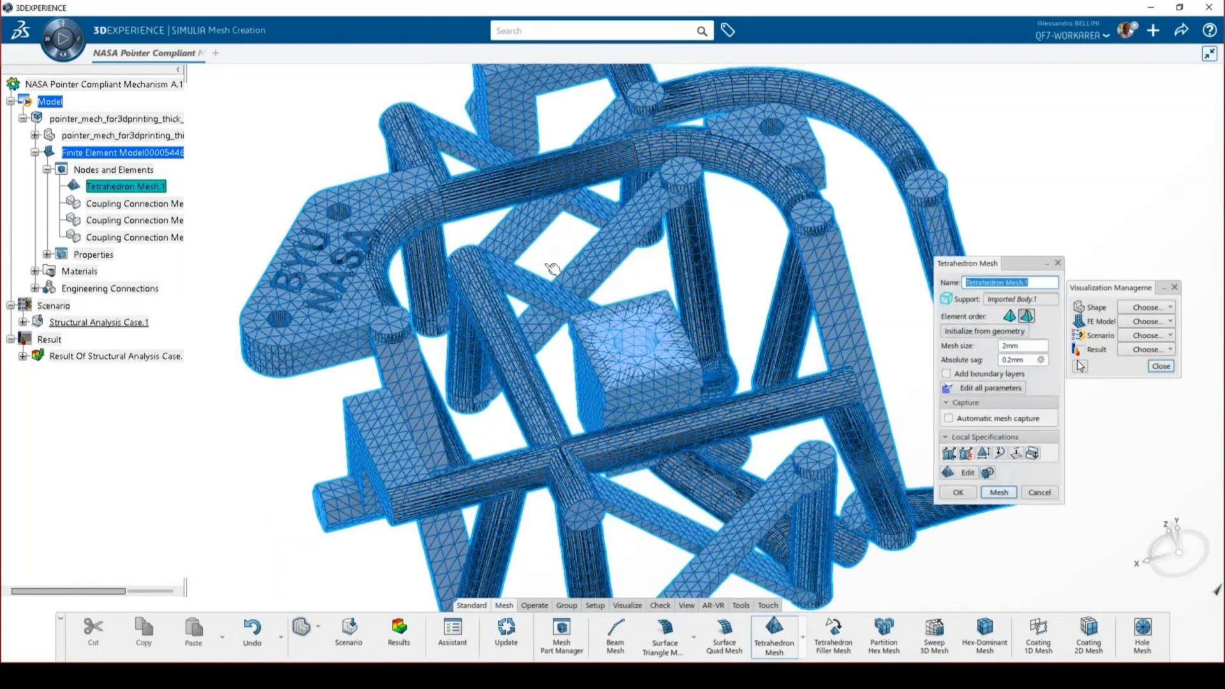
{"action": "double_click", "coordinate": [1034, 346]}
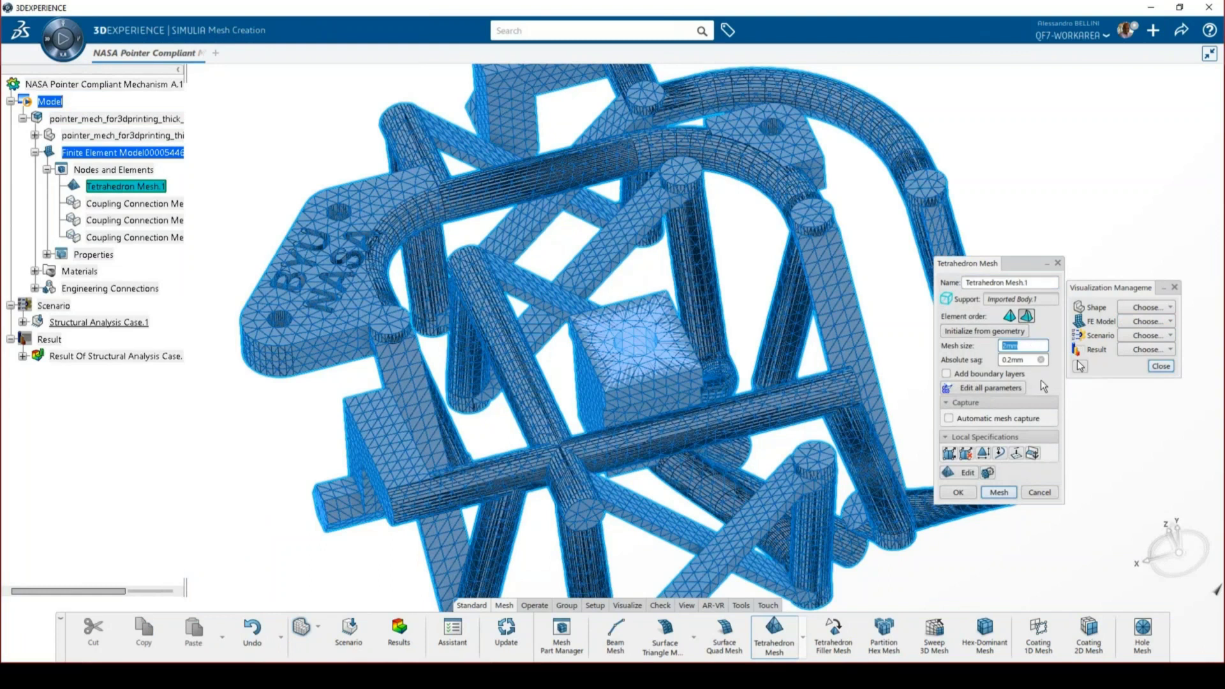
{"action": "left_click", "coordinate": [1039, 493]}
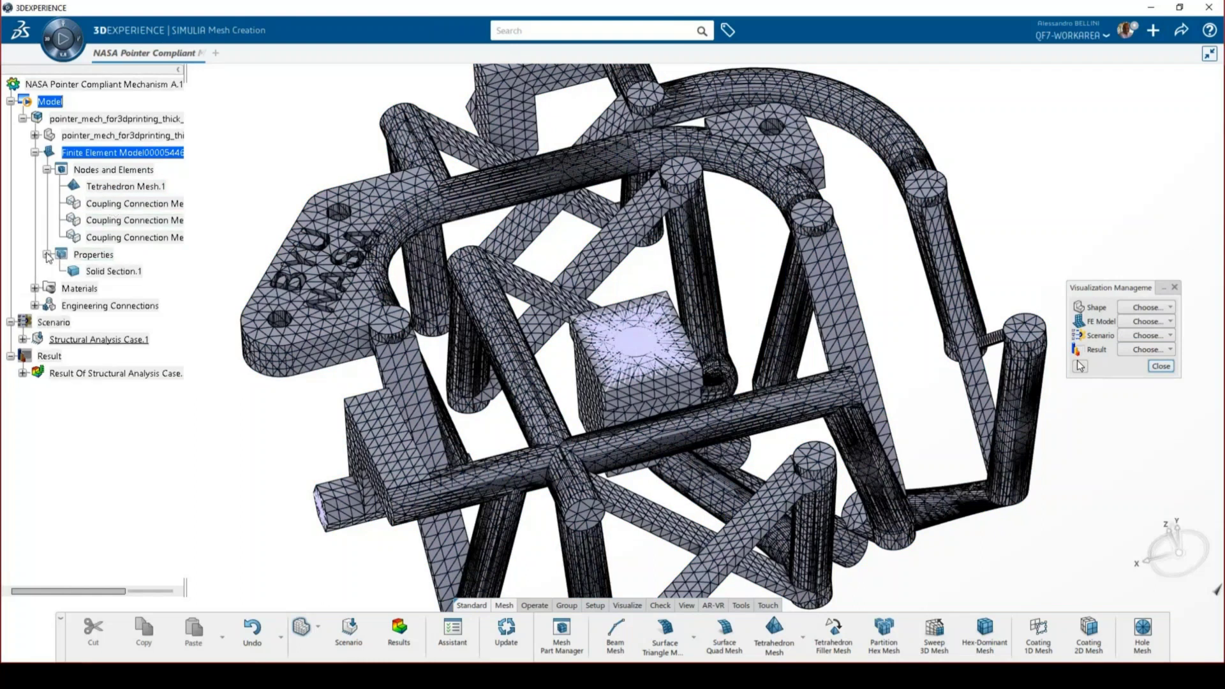
Expand the NASA pointer's Free.1 simulation connections and locate Free.1.Coupling.1 on the central block's face.
{"action": "left_click", "coordinate": [35, 288]}
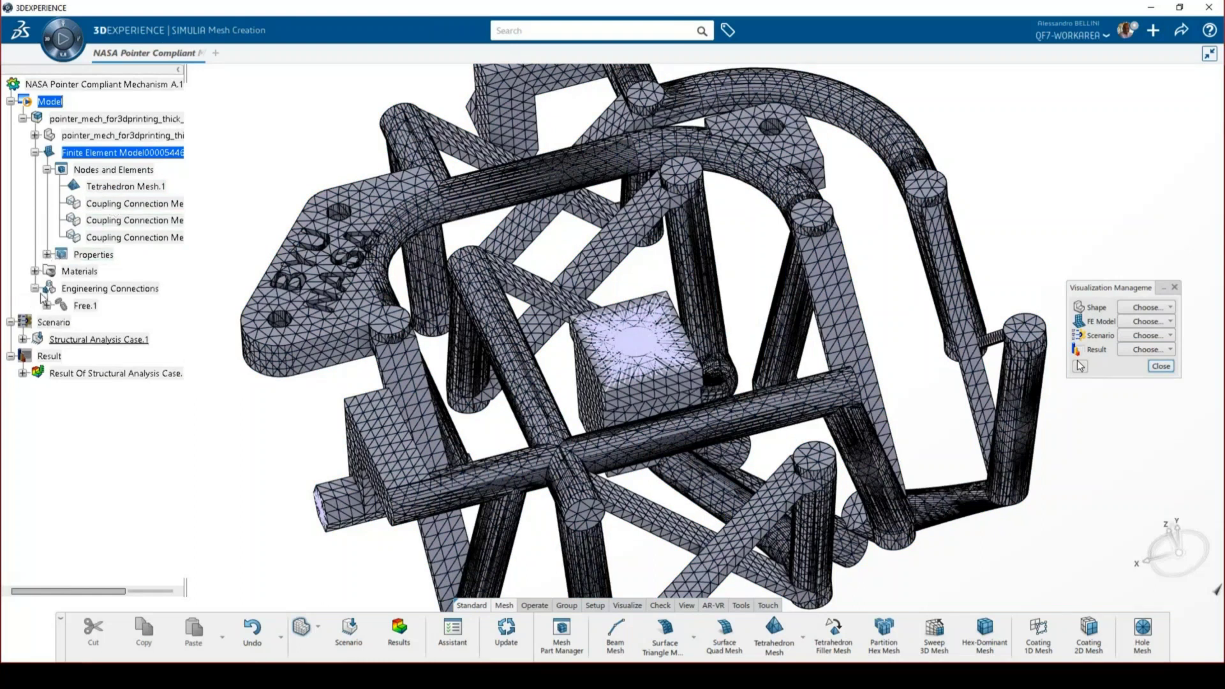
{"action": "left_click", "coordinate": [47, 305]}
{"action": "left_click", "coordinate": [59, 322]}
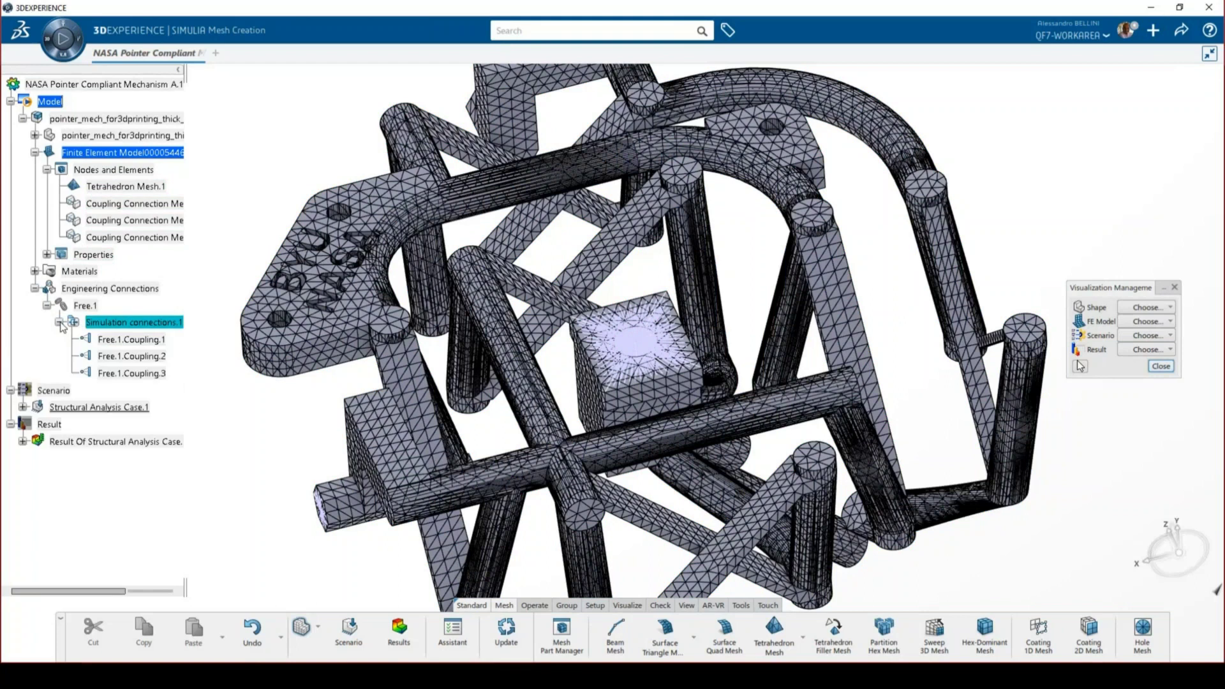
{"action": "left_click", "coordinate": [128, 340]}
{"action": "scroll", "coordinate": [674, 355], "scroll_direction": "up", "scroll_amount": 5}
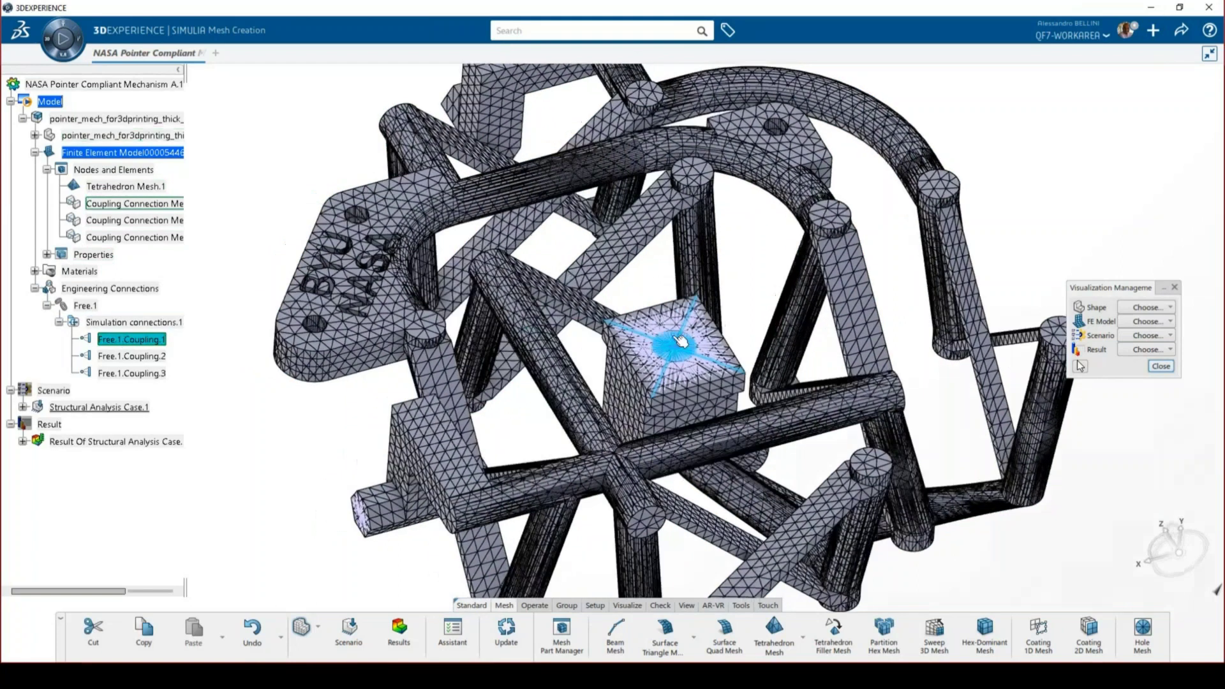
{"action": "mouse_move", "coordinate": [660, 366]}
{"action": "middle_mouse_down"}
{"action": "mouse_move", "coordinate": [640, 362]}
{"action": "mouse_move", "coordinate": [641, 328]}
{"action": "mouse_move", "coordinate": [659, 359]}
{"action": "middle_mouse_up"}
{"action": "scroll", "coordinate": [651, 356], "scroll_direction": "down", "scroll_amount": 5}
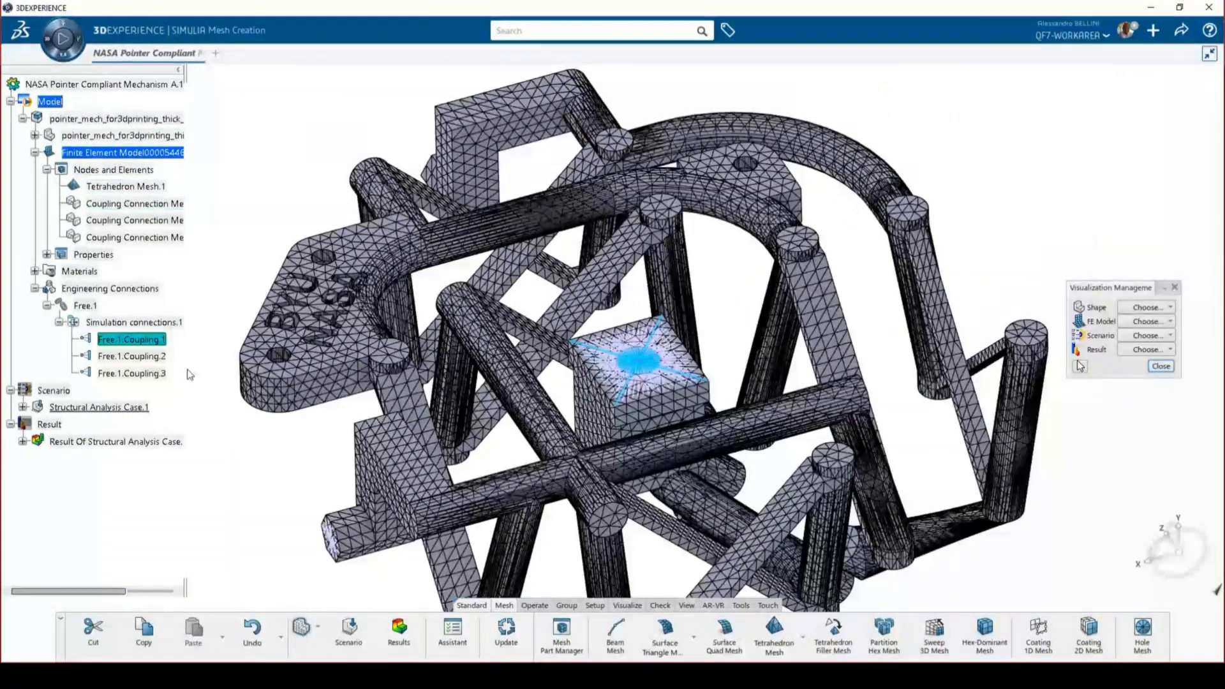
Locate Free.1.Coupling.2 and Free.1.Coupling.3 on the end faces of the NASA pointer's protruding stubs.
{"action": "left_click", "coordinate": [146, 358]}
{"action": "scroll", "coordinate": [326, 528], "scroll_direction": "up", "scroll_amount": 5}
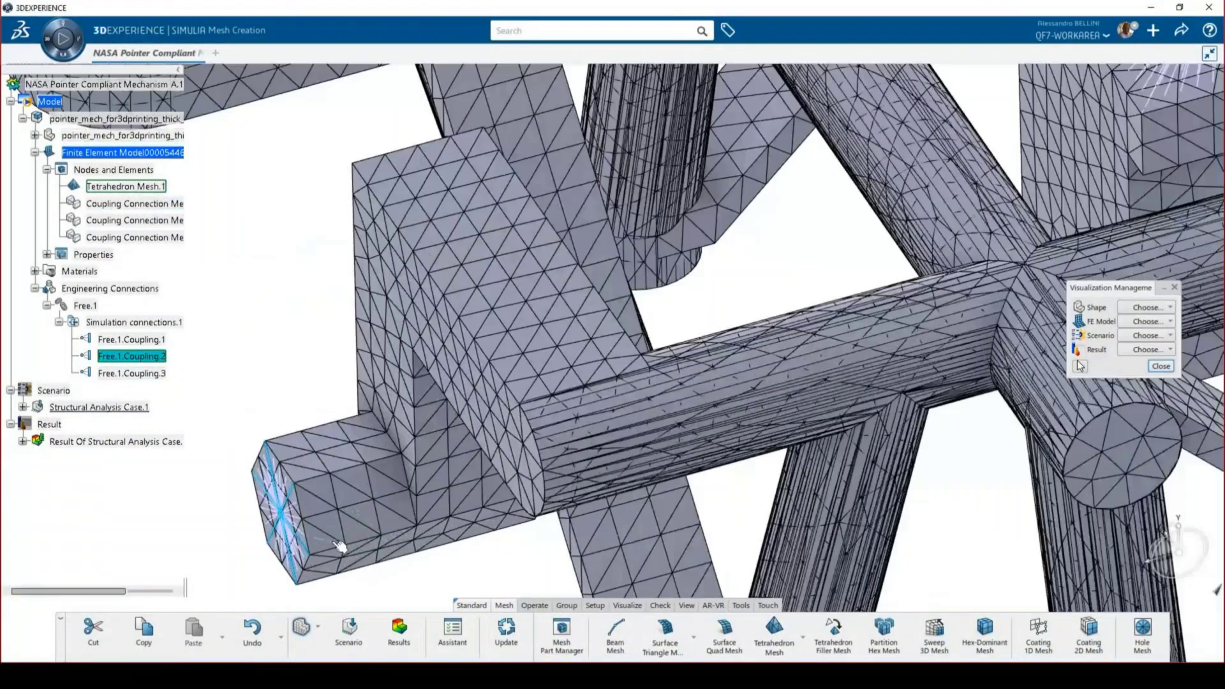
{"action": "left_click", "coordinate": [140, 374]}
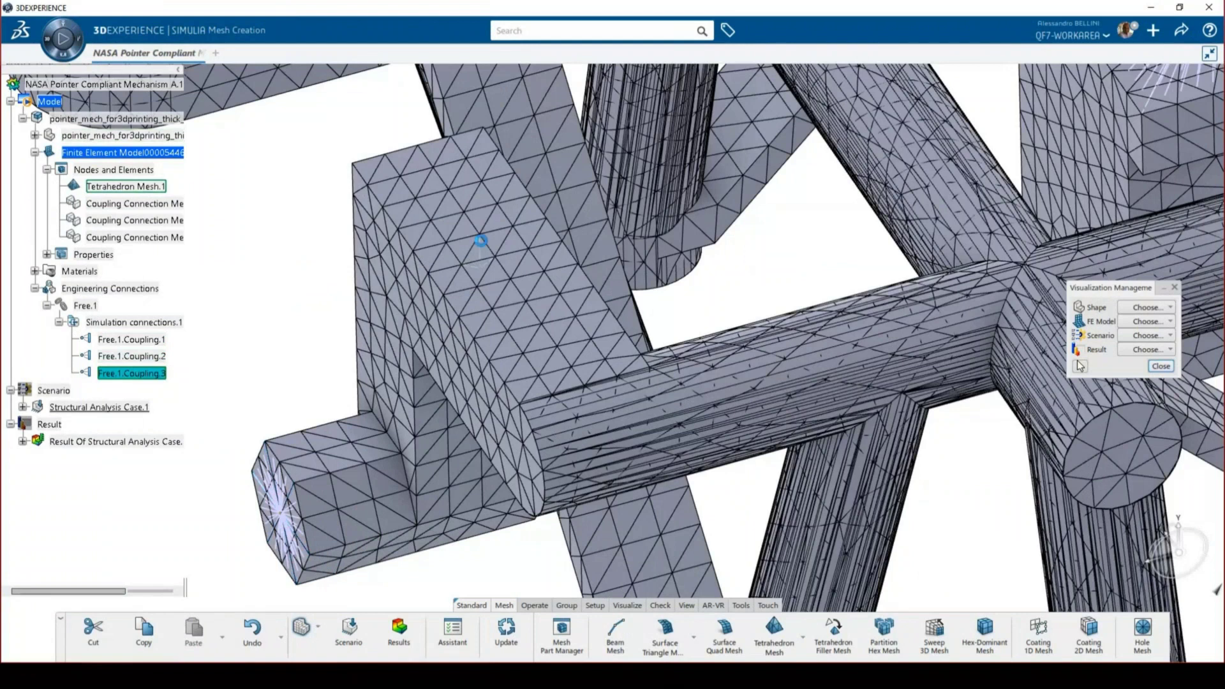
{"action": "scroll", "coordinate": [638, 357], "scroll_direction": "down", "scroll_amount": 5}
{"action": "scroll", "coordinate": [807, 457], "scroll_direction": "up", "scroll_amount": 4}
{"action": "scroll", "coordinate": [623, 258], "scroll_direction": "up", "scroll_amount": 6}
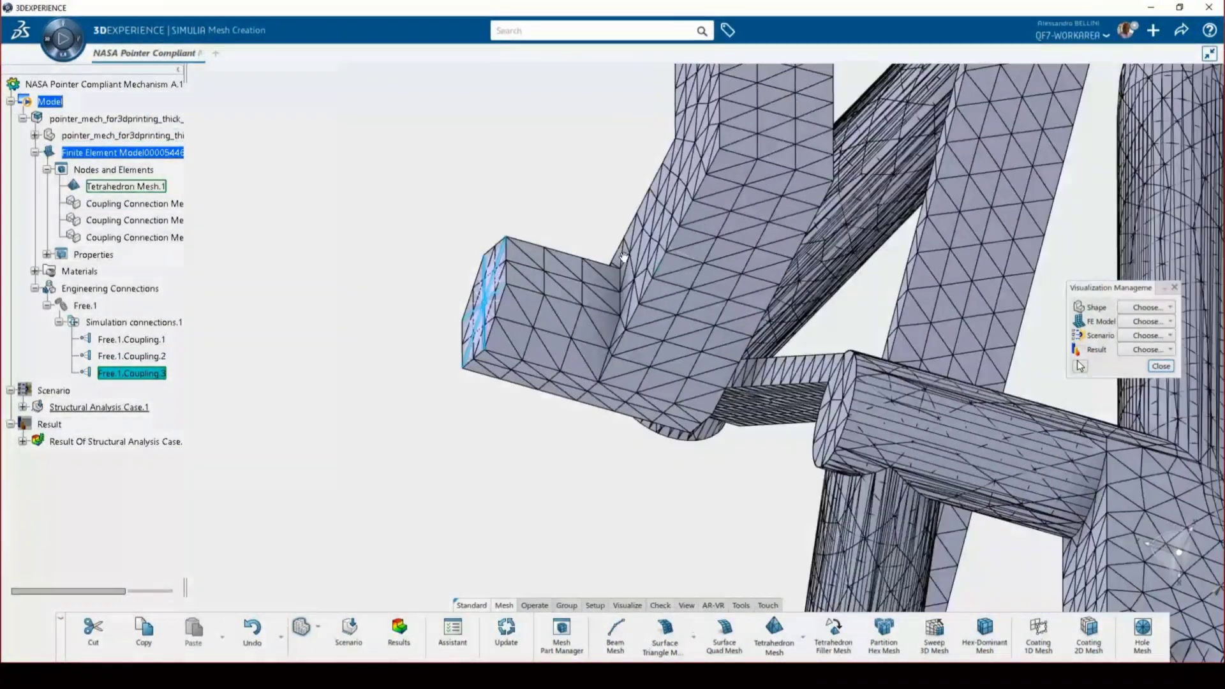
Examine the full meshed NASA pointer from several angles and close the visualization management settings.
{"action": "middle_click_drag", "start_coordinate": [624, 258], "coordinate": [678, 232]}
{"action": "scroll", "coordinate": [678, 232], "scroll_direction": "down", "scroll_amount": 6}
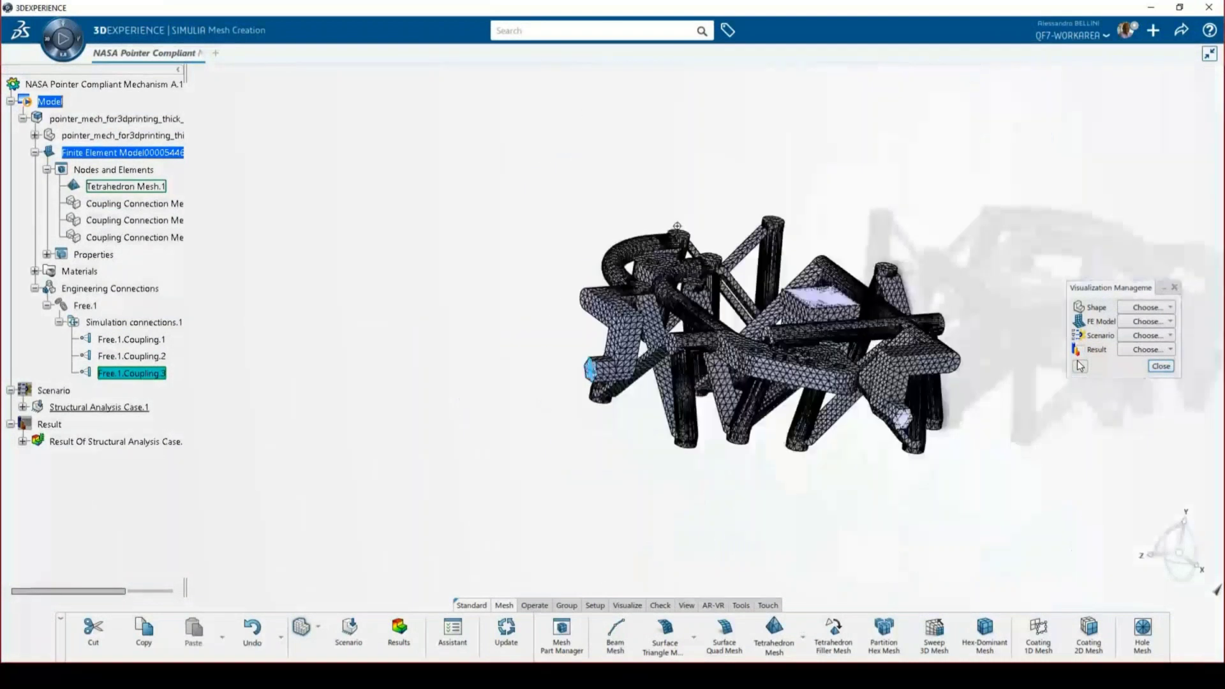
{"action": "scroll", "coordinate": [823, 281], "scroll_direction": "up", "scroll_amount": 4}
{"action": "middle_click_drag", "start_coordinate": [823, 281], "coordinate": [648, 333]}
{"action": "scroll", "coordinate": [649, 332], "scroll_direction": "down", "scroll_amount": 4}
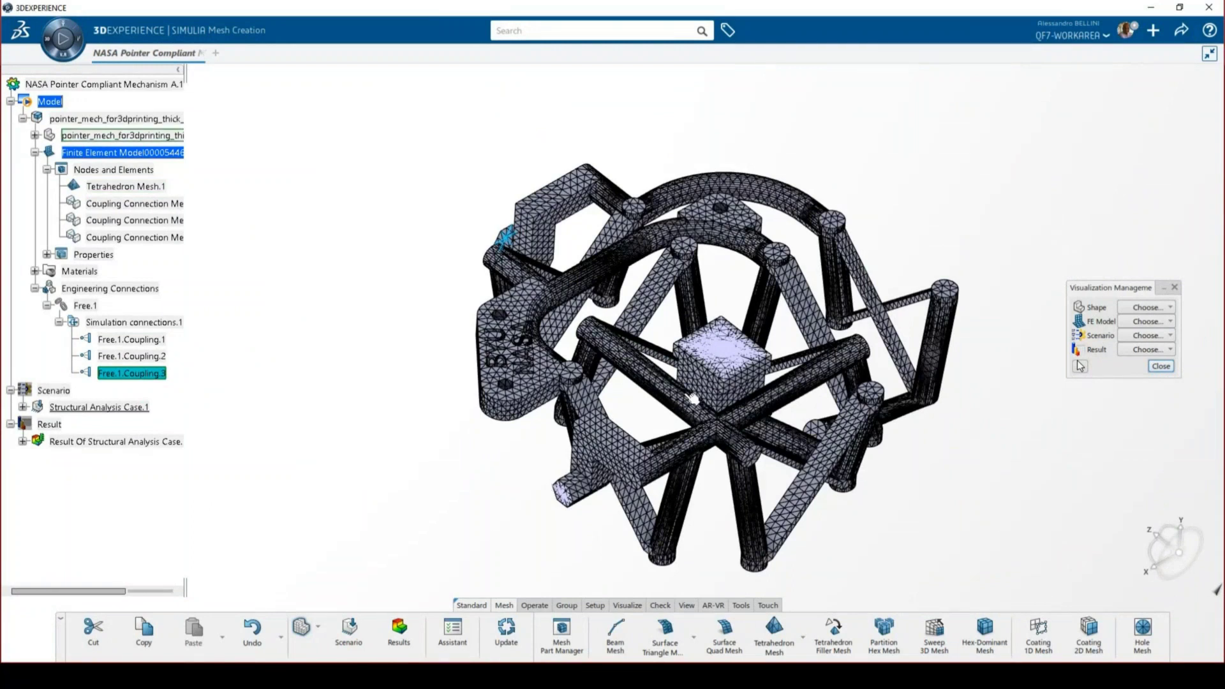
{"action": "scroll", "coordinate": [779, 397], "scroll_direction": "up", "scroll_amount": 2}
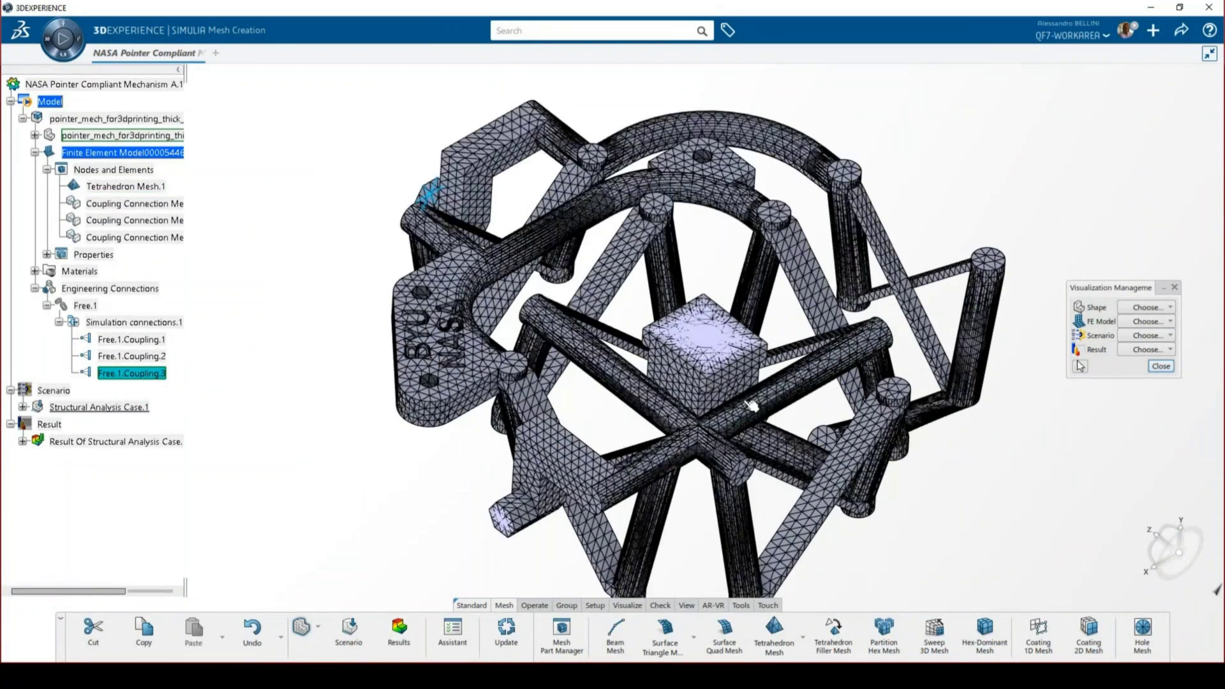
{"action": "left_click", "coordinate": [1164, 365]}
{"action": "left_click", "coordinate": [1108, 411]}
{"action": "middle_click_drag", "start_coordinate": [887, 466], "coordinate": [485, 564]}
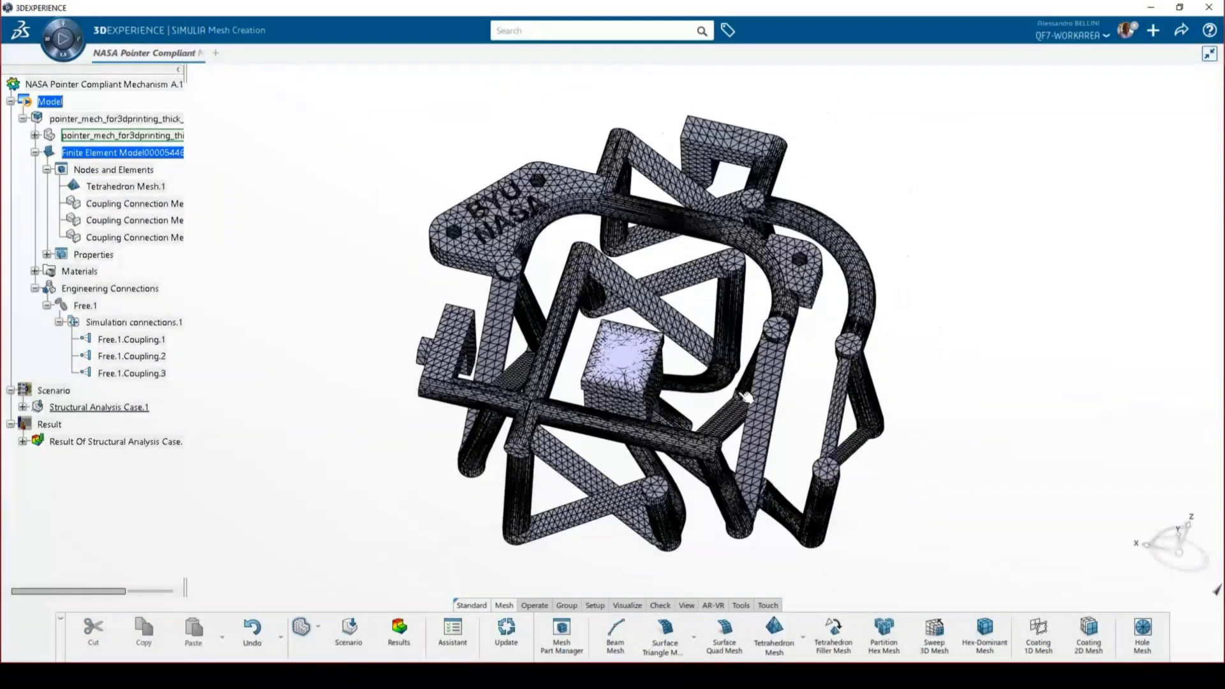
Switch to the structural scenario, list its simulation features, and locate Applied Rotation.1 on the central block.
{"action": "left_click", "coordinate": [351, 631]}
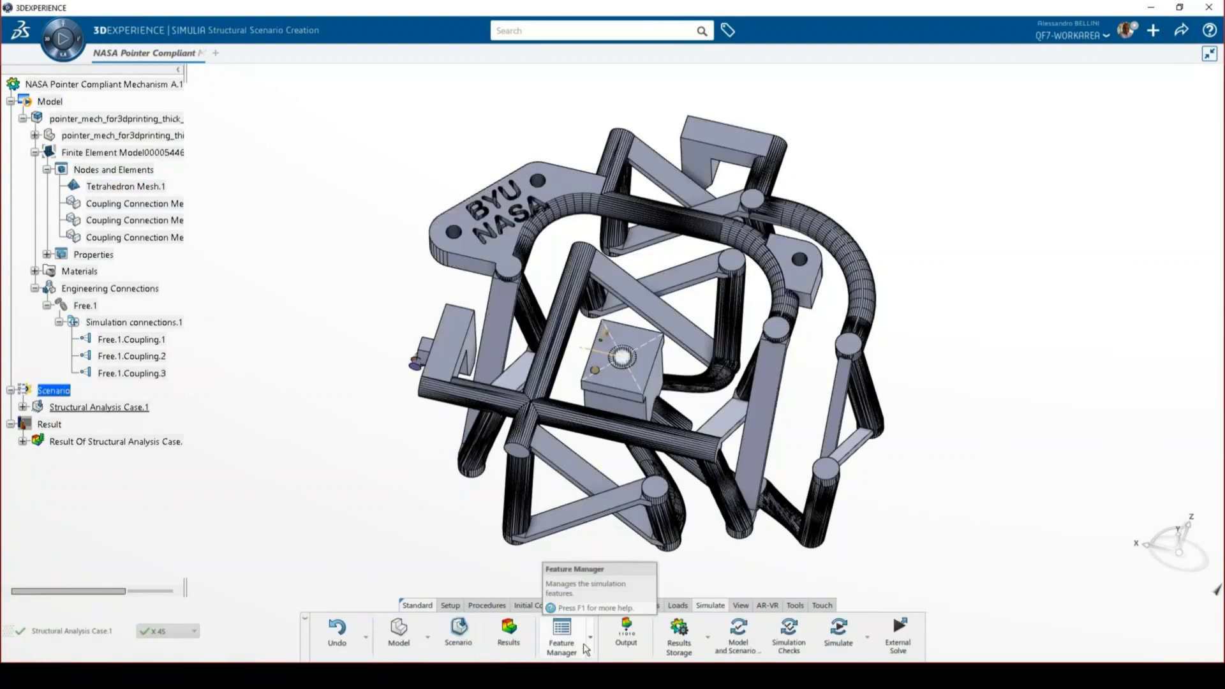
{"action": "left_click", "coordinate": [562, 638]}
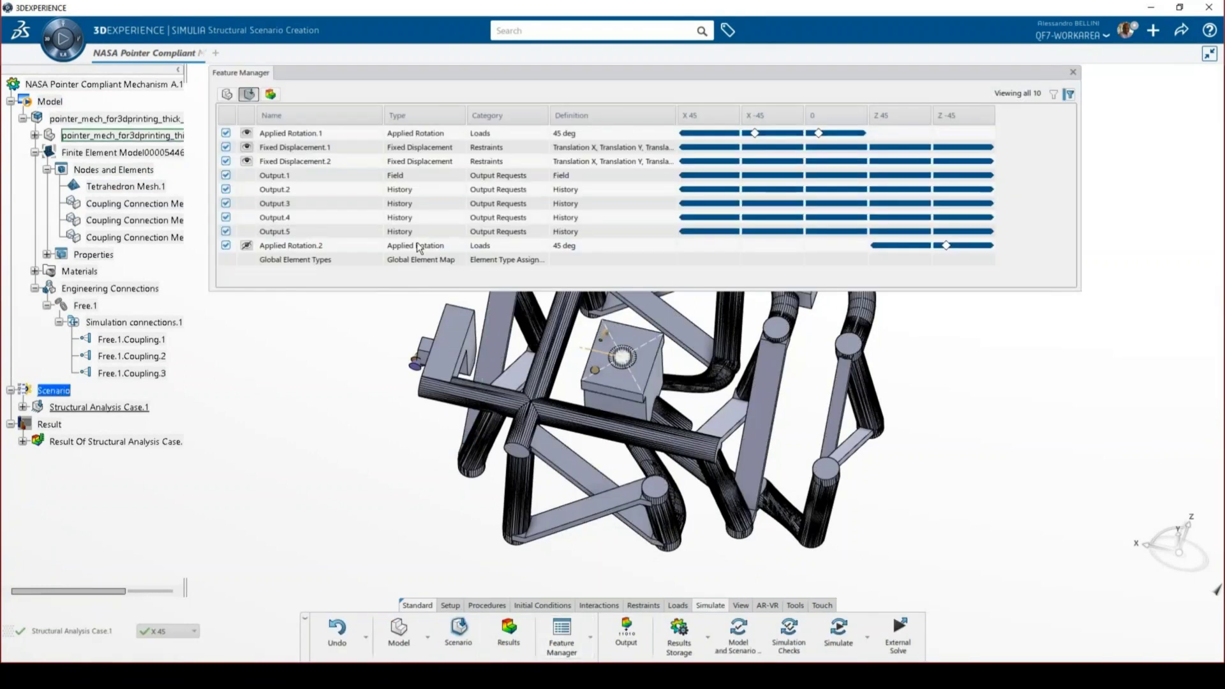
{"action": "left_click", "coordinate": [421, 136]}
{"action": "scroll", "coordinate": [634, 339], "scroll_direction": "up", "scroll_amount": 5}
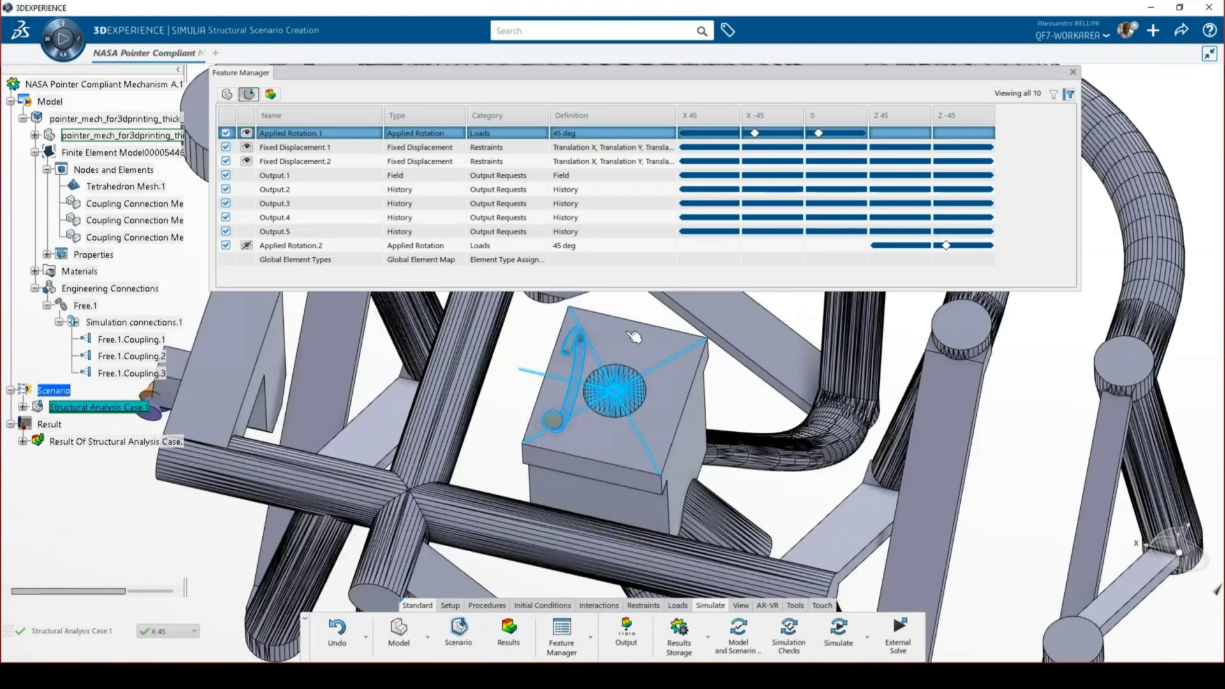
{"action": "middle_click_drag", "start_coordinate": [634, 363], "coordinate": [688, 370]}
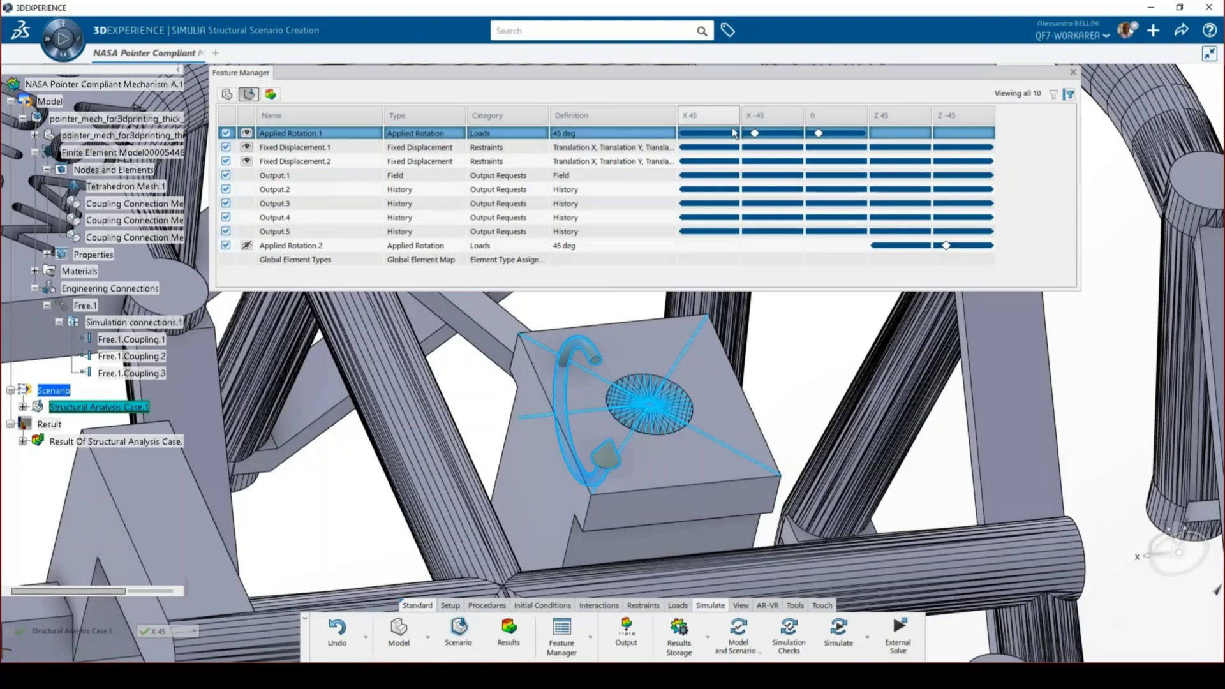
Check the scale factor of Applied Rotation.1 in steps X -45 and 0.
{"action": "right_click", "coordinate": [780, 134]}
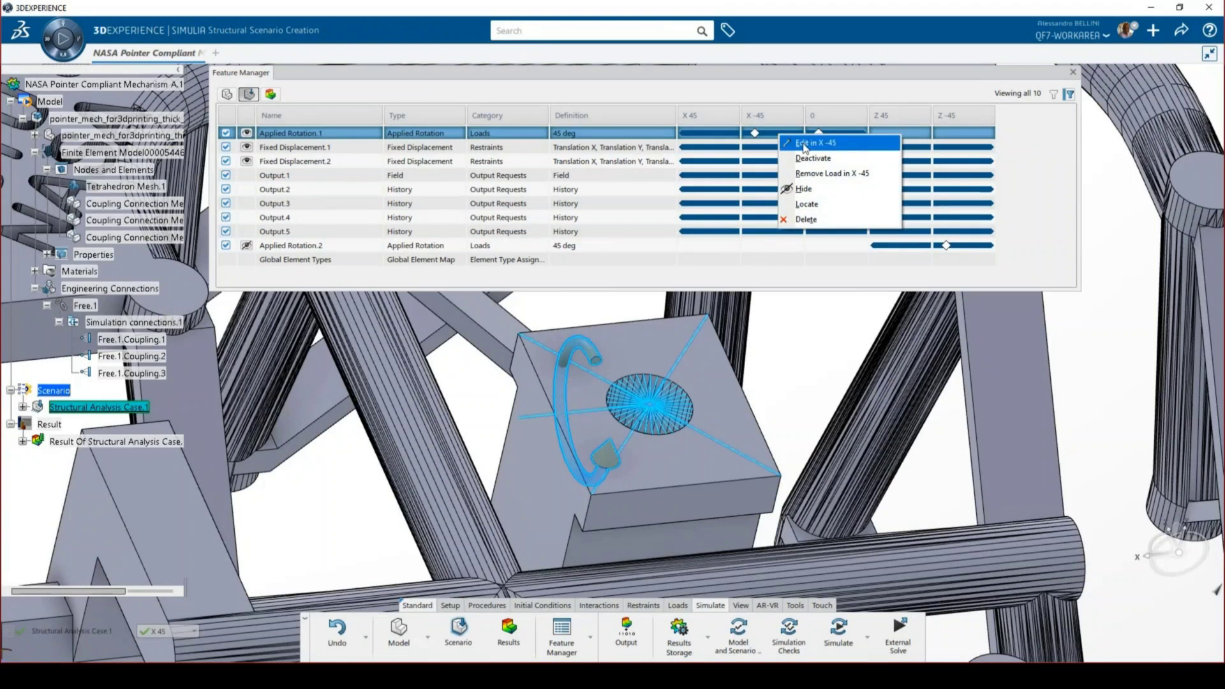
{"action": "left_click", "coordinate": [805, 144]}
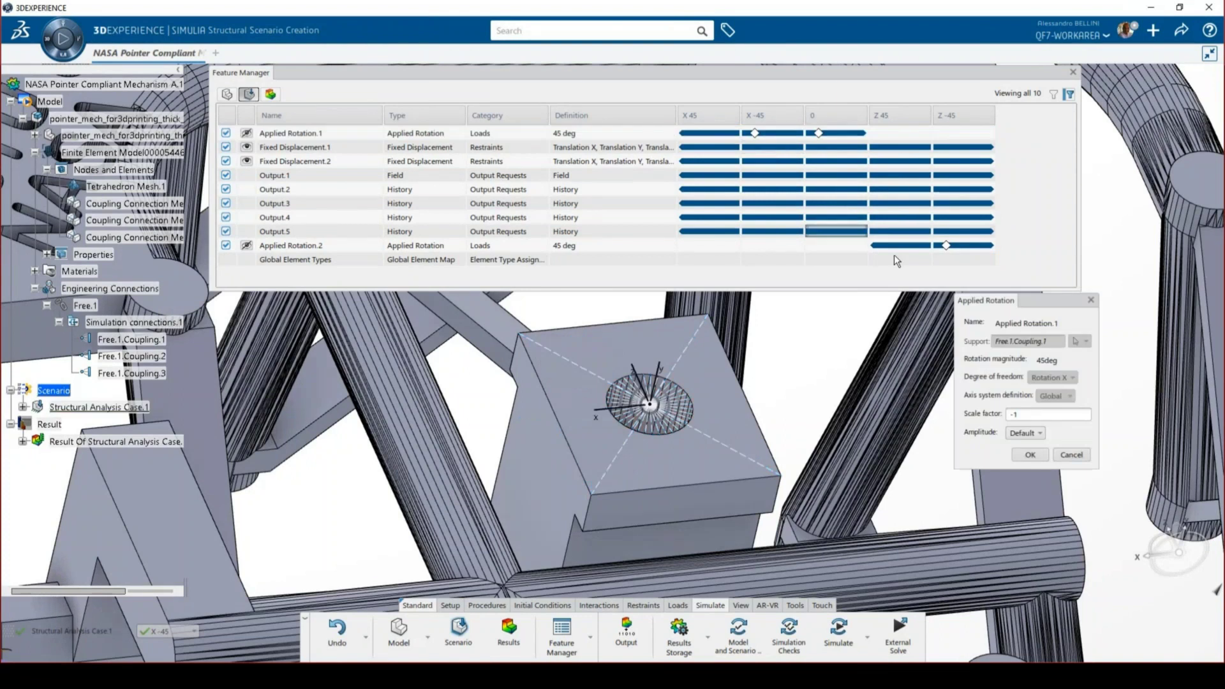
{"action": "double_click", "coordinate": [1011, 419]}
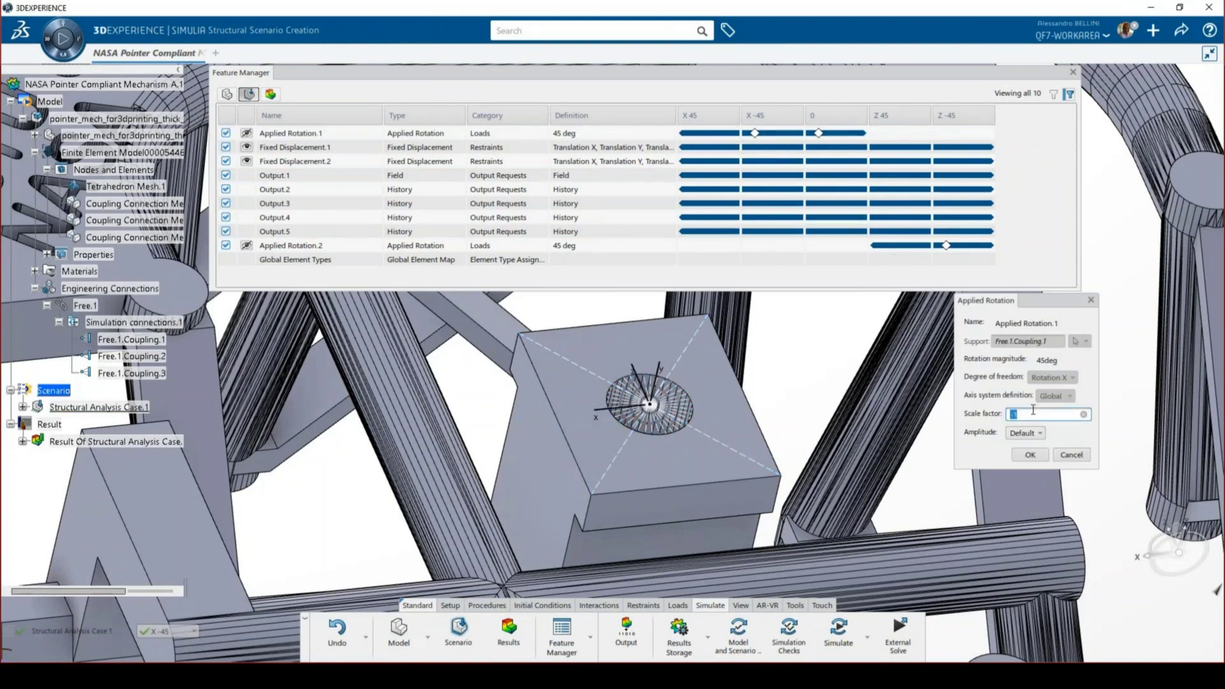
{"action": "left_click", "coordinate": [1074, 455]}
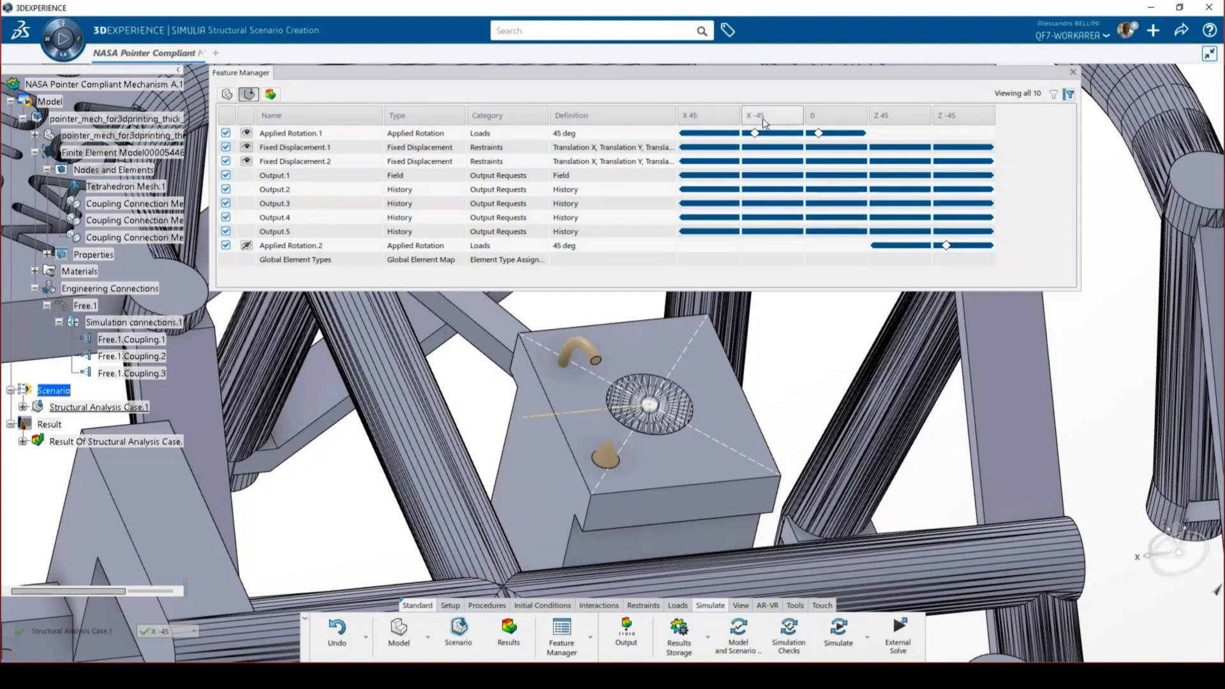
{"action": "right_click", "coordinate": [833, 134]}
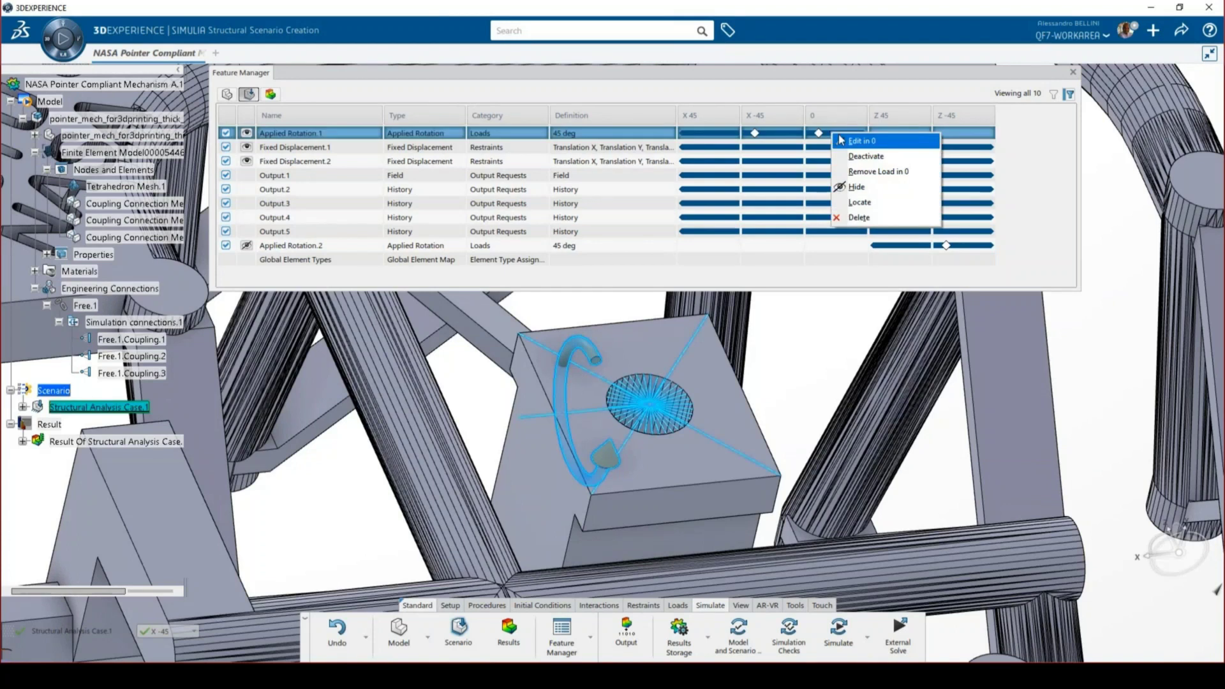
{"action": "left_click", "coordinate": [841, 140]}
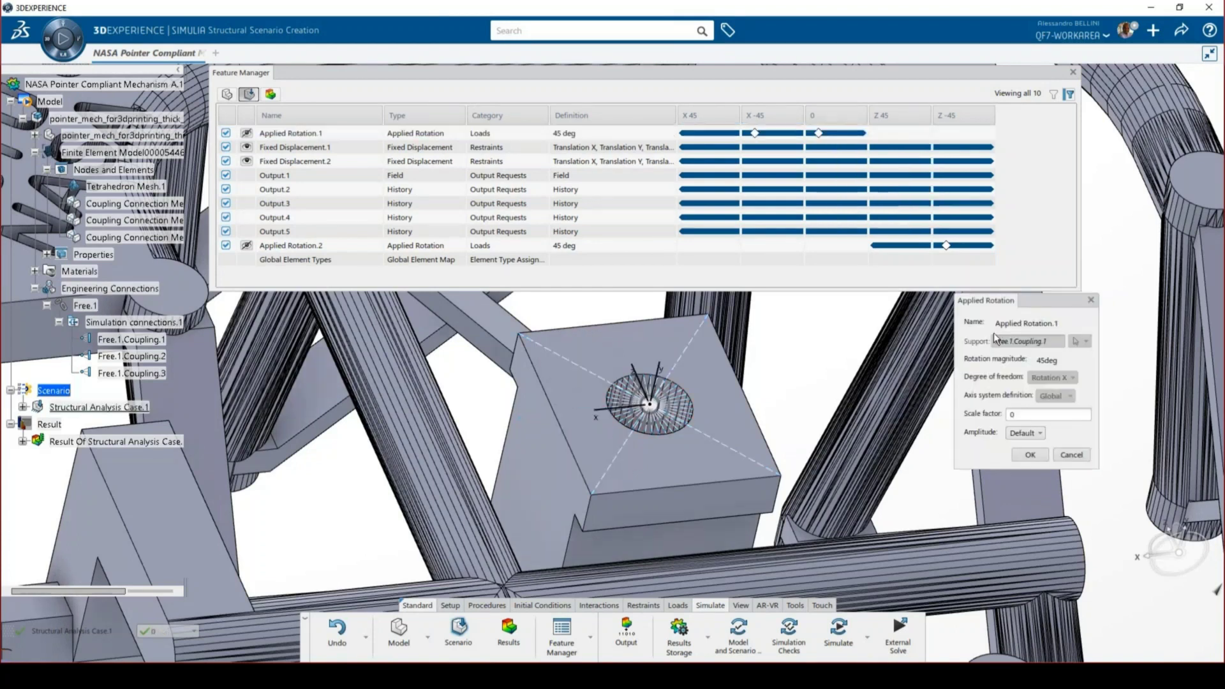
{"action": "left_click", "coordinate": [1072, 455]}
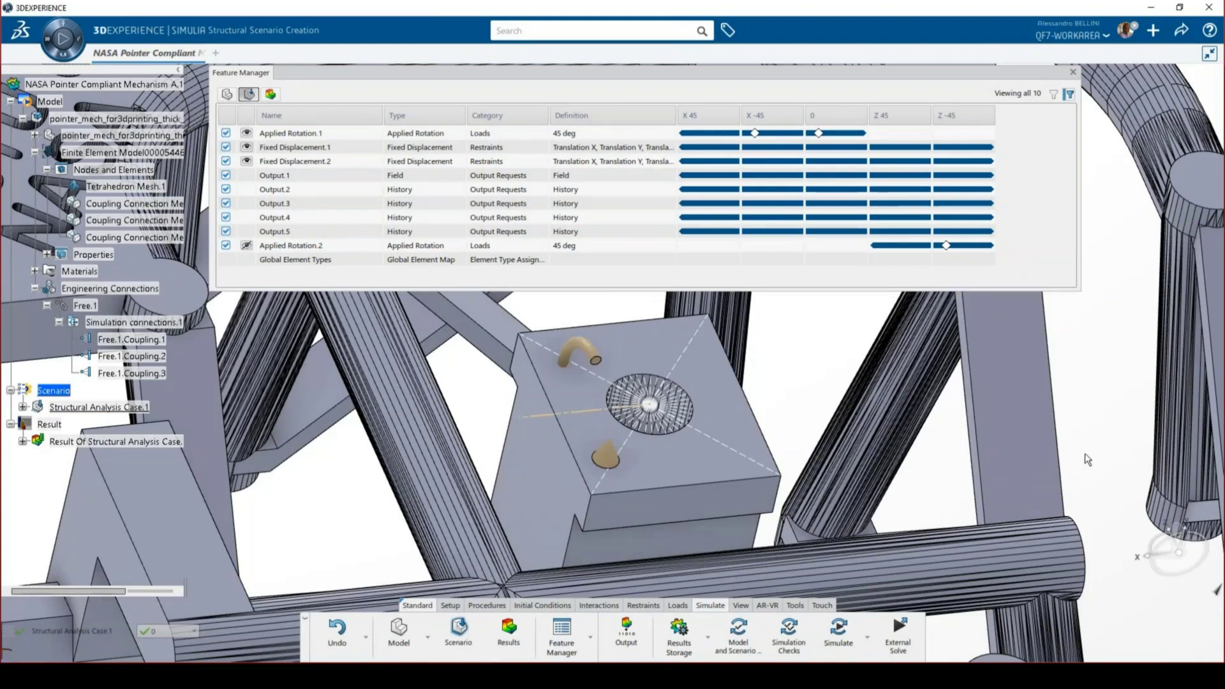
Make Z 45 the active step and locate Applied Rotation.2 on the central block.
{"action": "left_click", "coordinate": [592, 135]}
{"action": "left_click", "coordinate": [599, 247]}
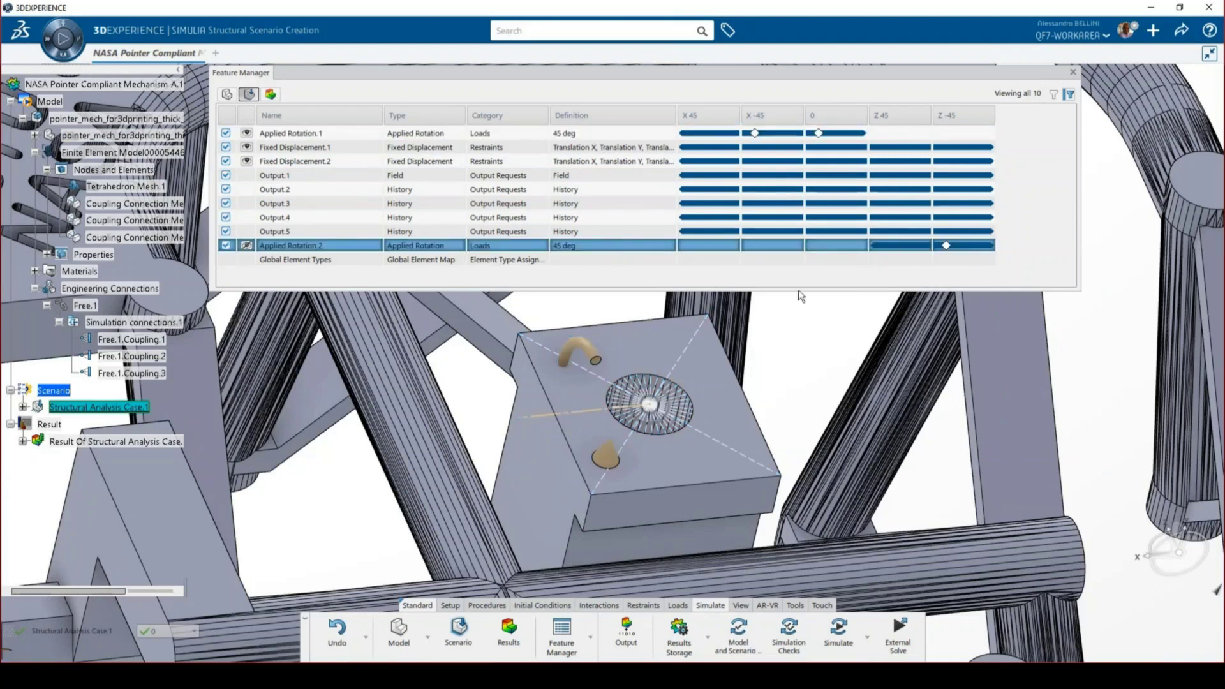
{"action": "left_click", "coordinate": [182, 631]}
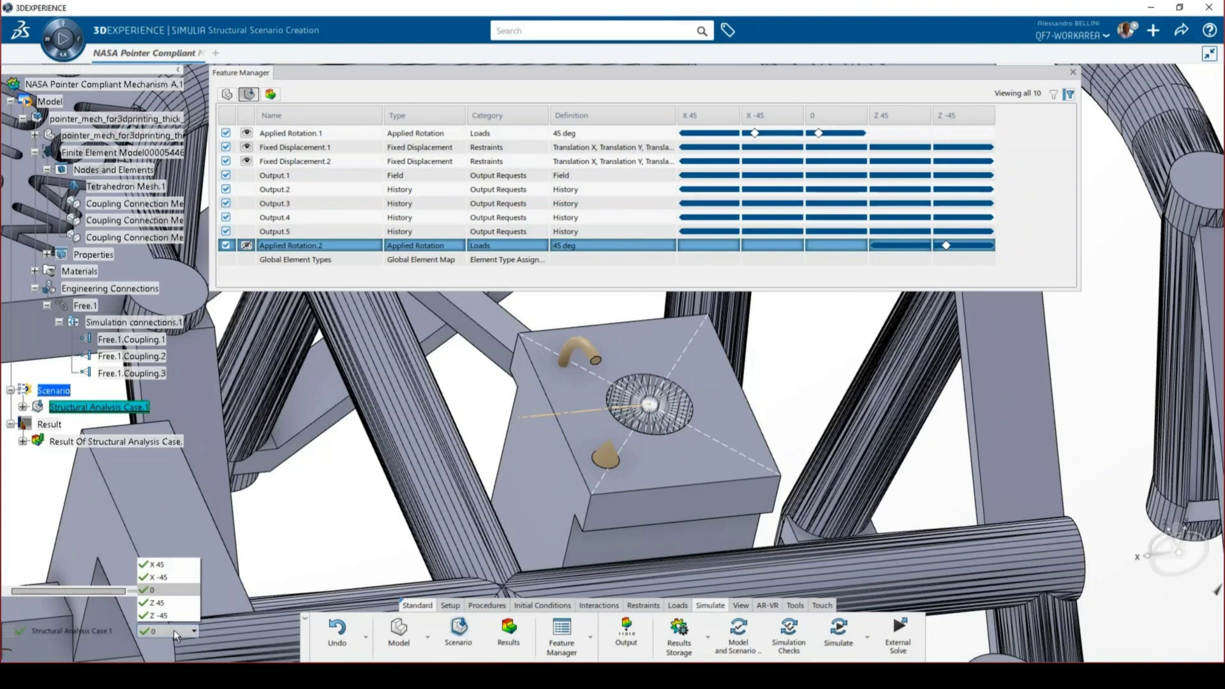
{"action": "left_click", "coordinate": [156, 602]}
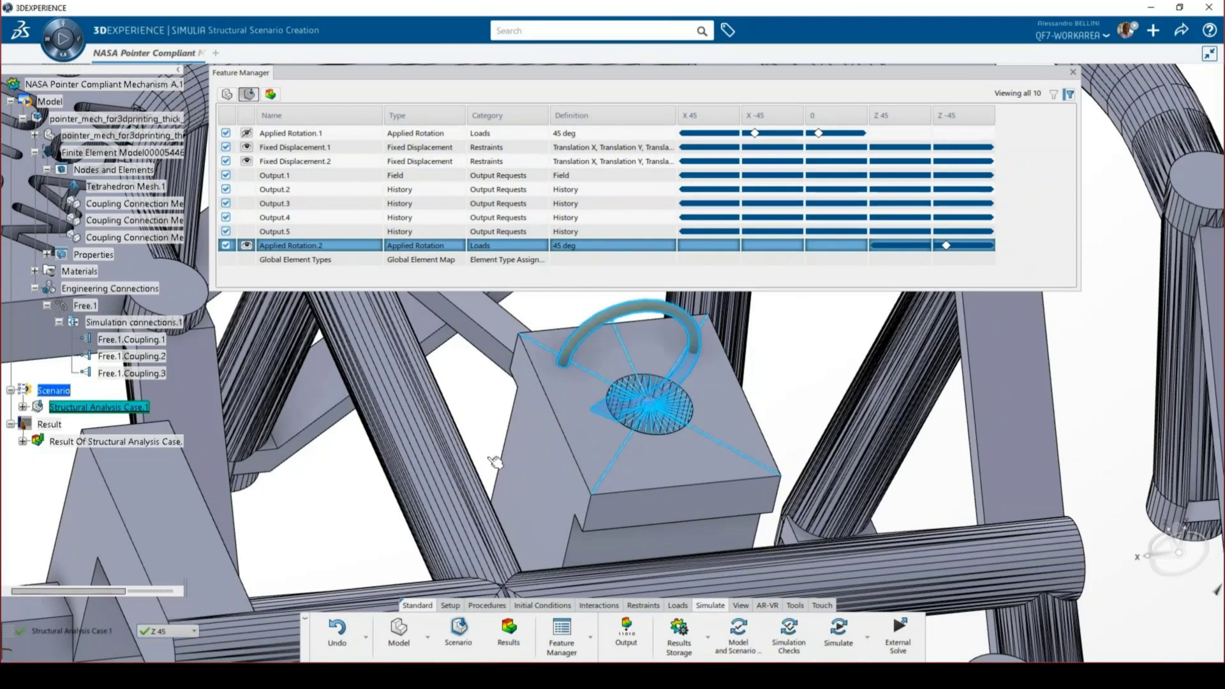
{"action": "left_click", "coordinate": [789, 355]}
Check the degree of freedom and scale factor of Applied Rotation.2 in step Z -45.
{"action": "left_click", "coordinate": [898, 246]}
{"action": "right_click", "coordinate": [977, 246]}
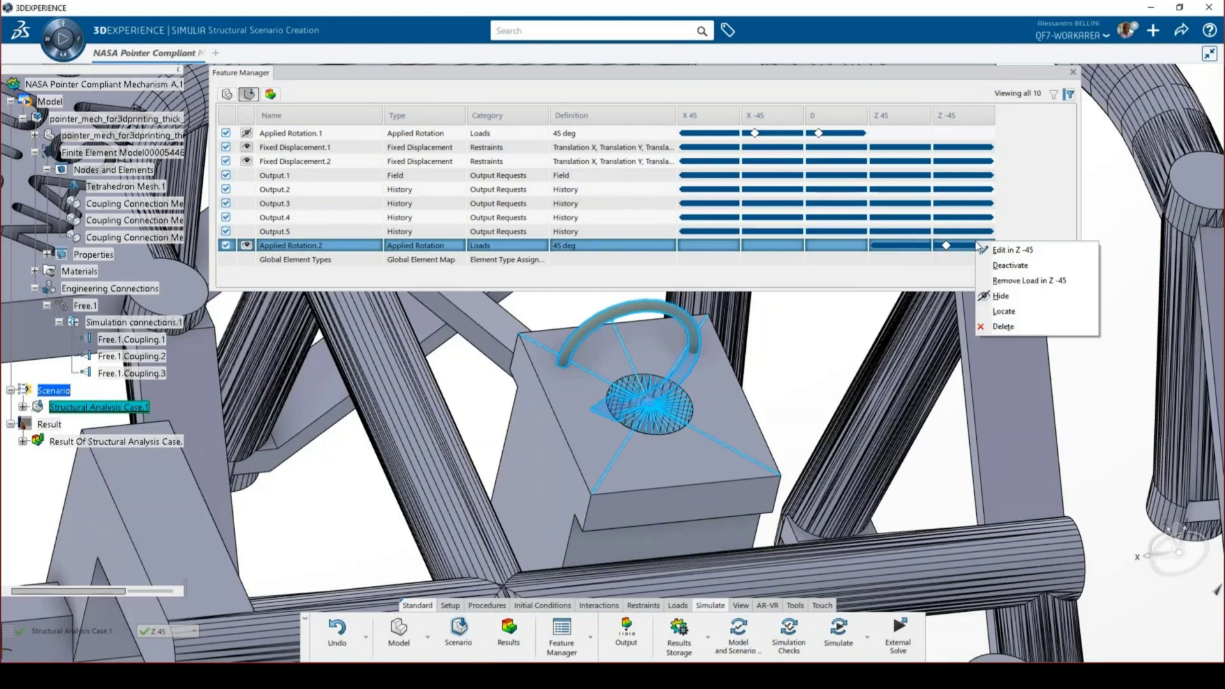
{"action": "left_click", "coordinate": [997, 250]}
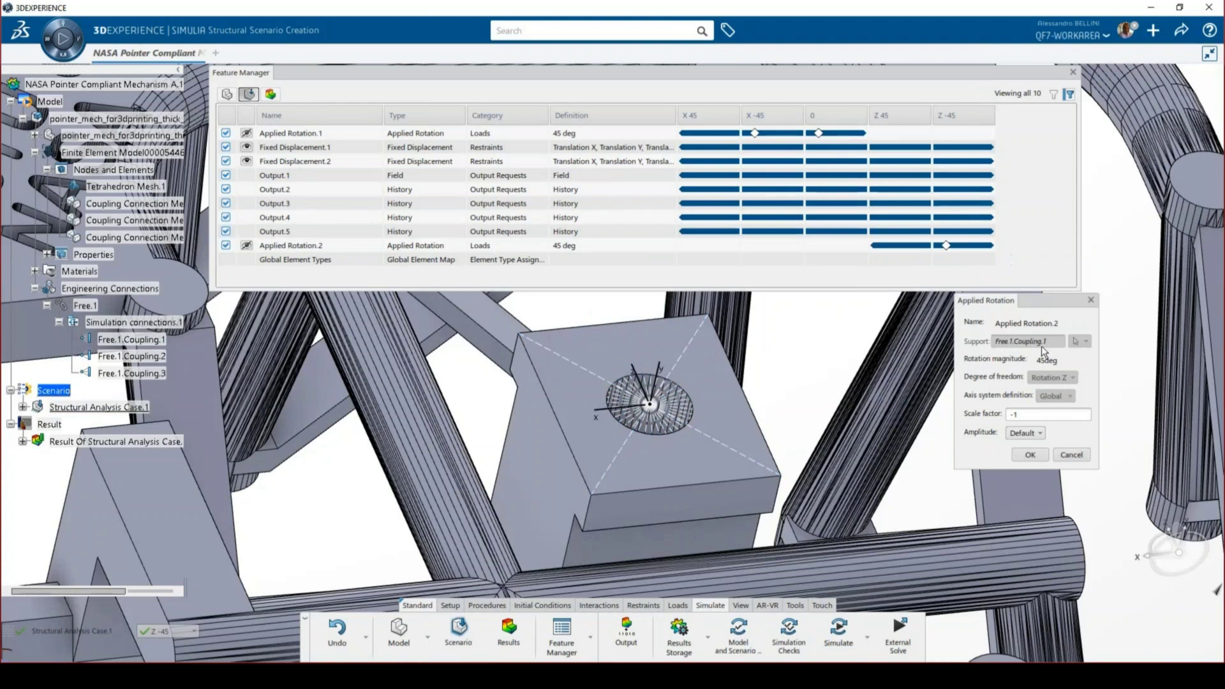
{"action": "left_click", "coordinate": [1041, 411]}
{"action": "left_click", "coordinate": [1073, 456]}
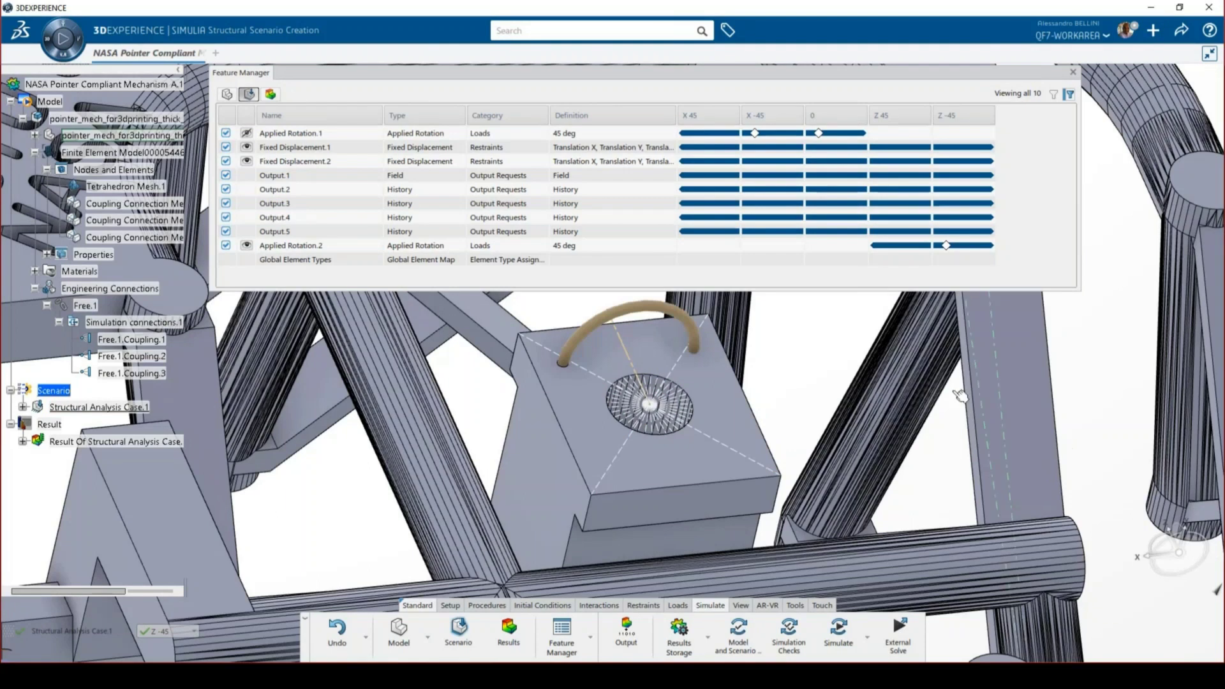
Make X 45 the active step and locate Fixed Displacement.1 and Fixed Displacement.2 on the protruding stubs.
{"action": "left_click", "coordinate": [181, 633]}
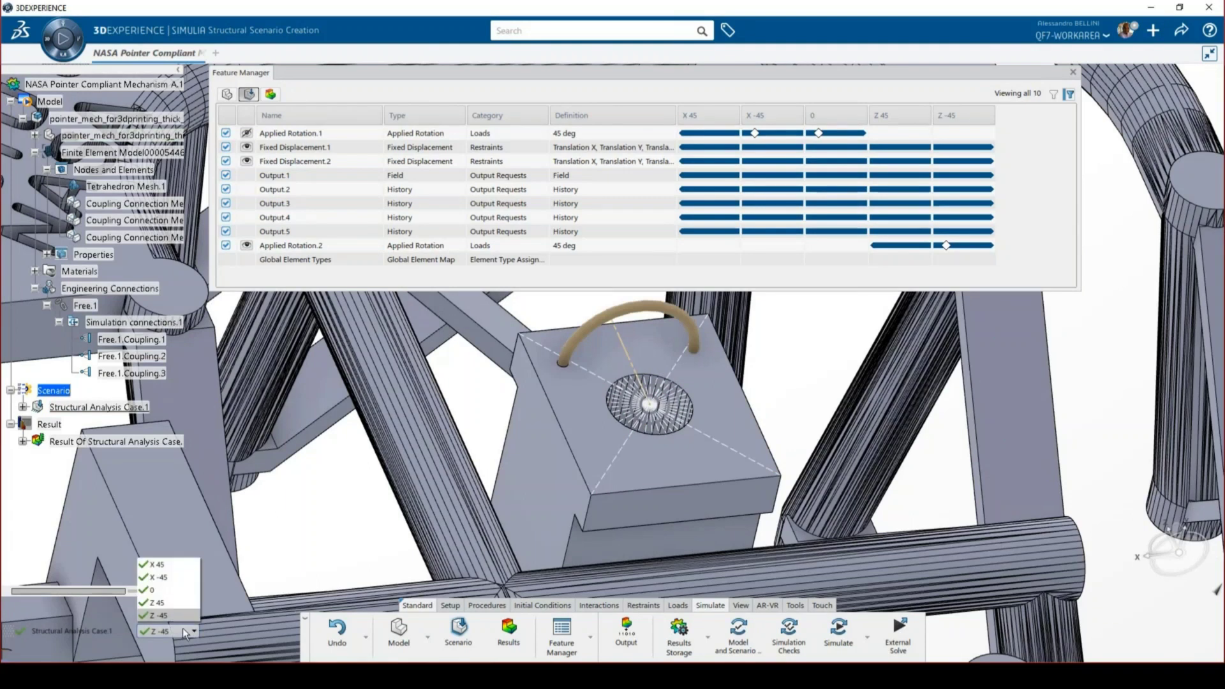
{"action": "left_click", "coordinate": [157, 564]}
{"action": "scroll", "coordinate": [574, 380], "scroll_direction": "down", "scroll_amount": 5}
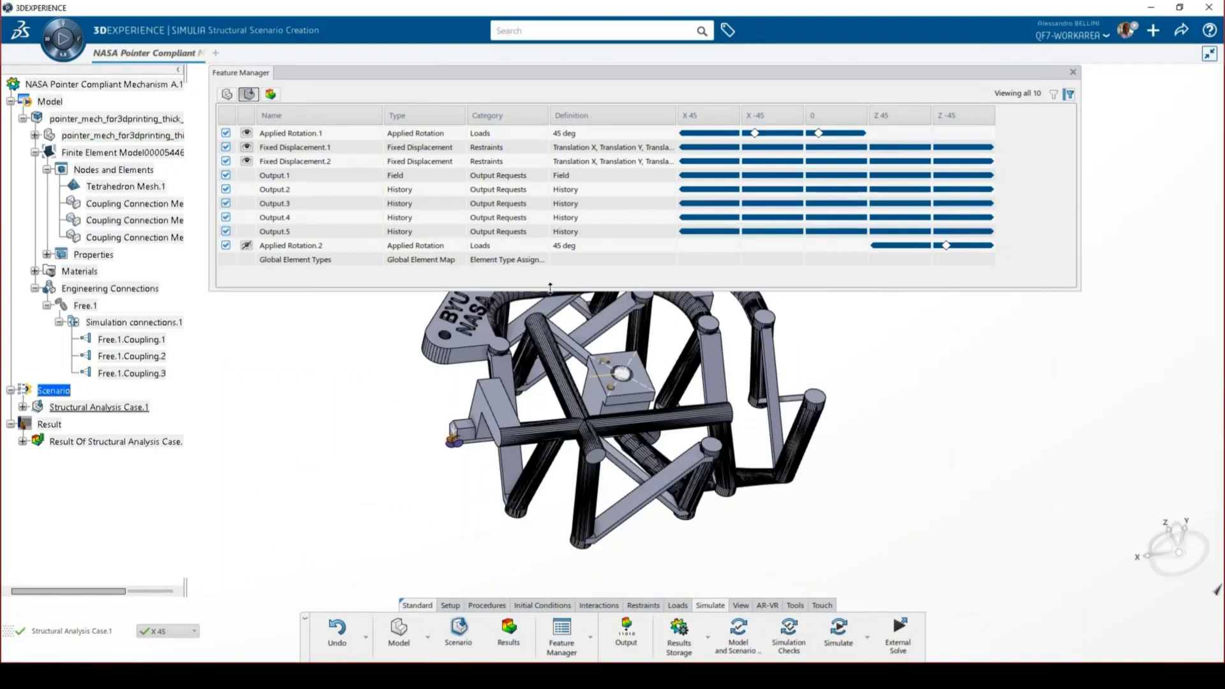
{"action": "left_click", "coordinate": [423, 147]}
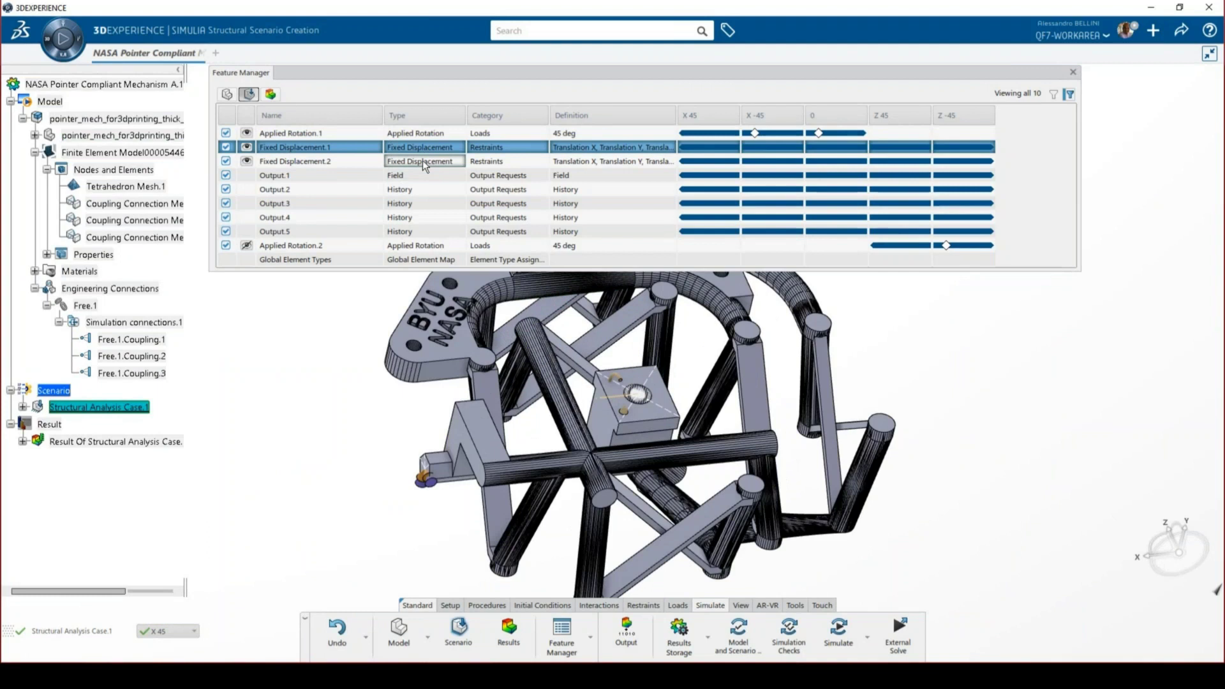
{"action": "left_click", "coordinate": [424, 162]}
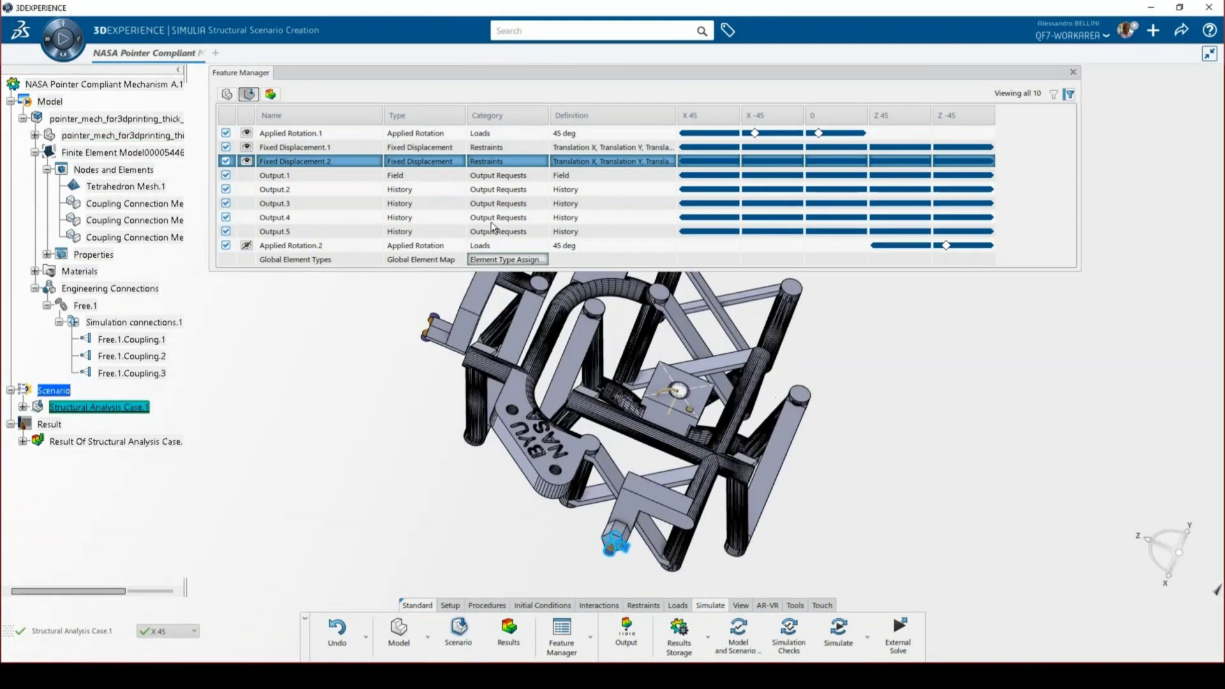
{"action": "left_click", "coordinate": [426, 148]}
{"action": "left_click", "coordinate": [446, 163]}
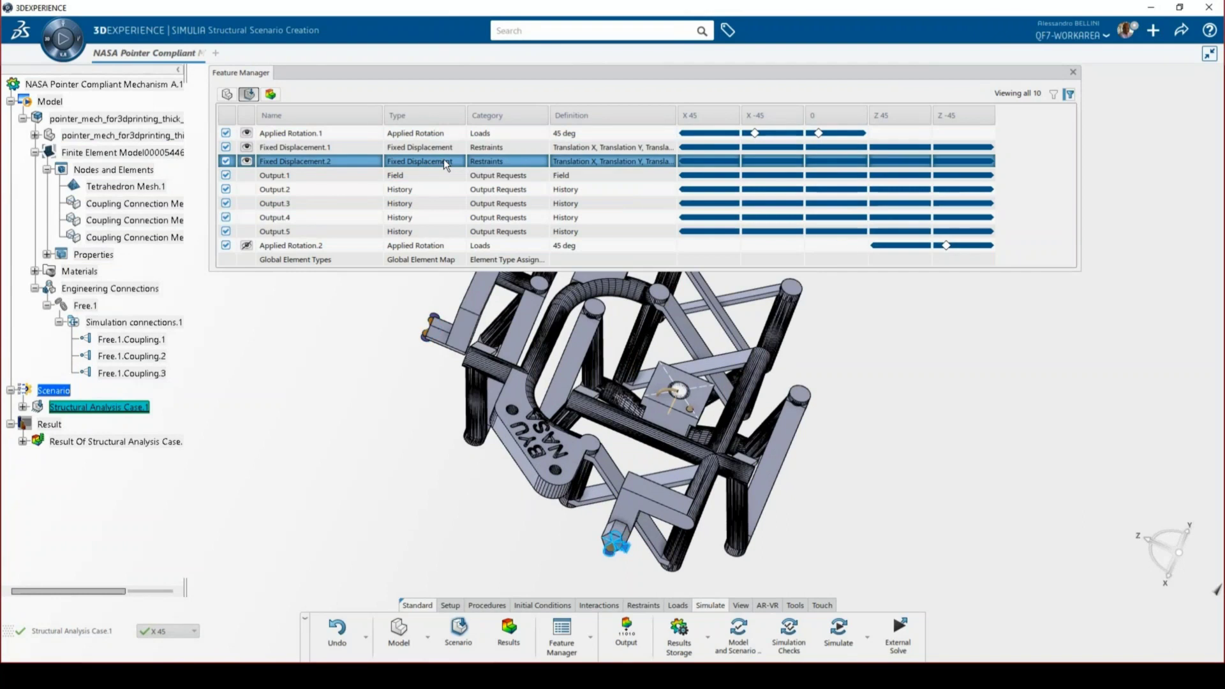
{"action": "left_click", "coordinate": [450, 176]}
{"action": "left_click", "coordinate": [949, 368]}
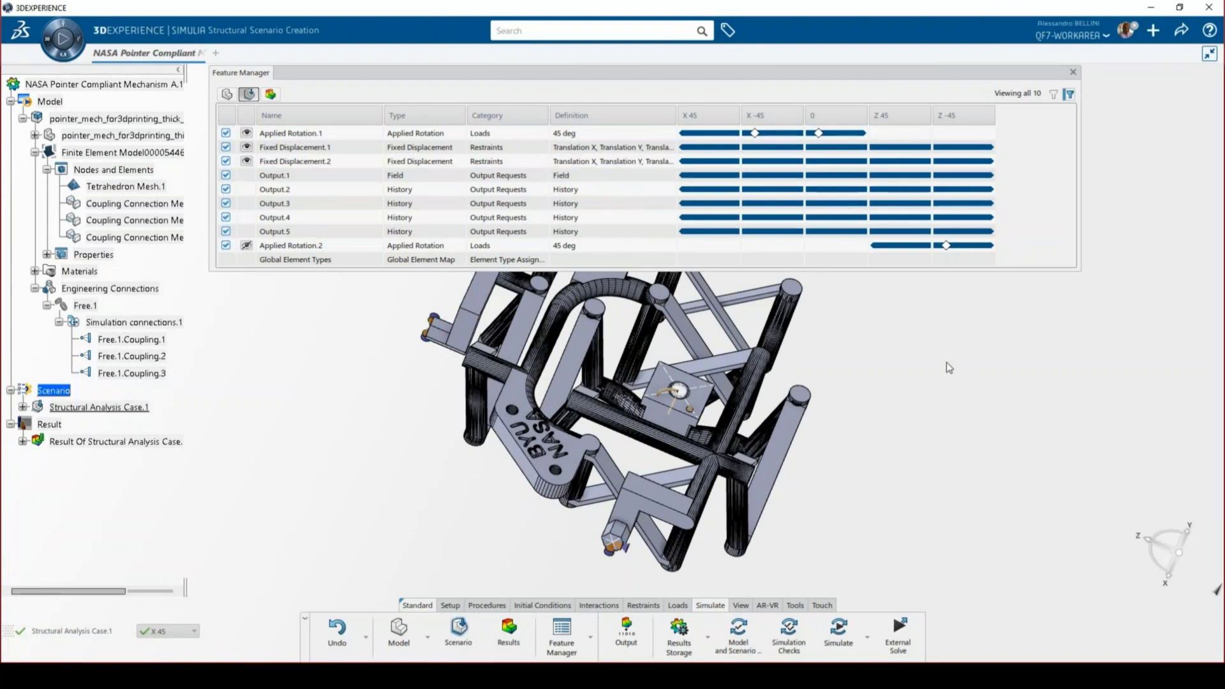
{"action": "middle_click_drag", "start_coordinate": [913, 349], "coordinate": [744, 377]}
{"action": "left_click", "coordinate": [1075, 72]}
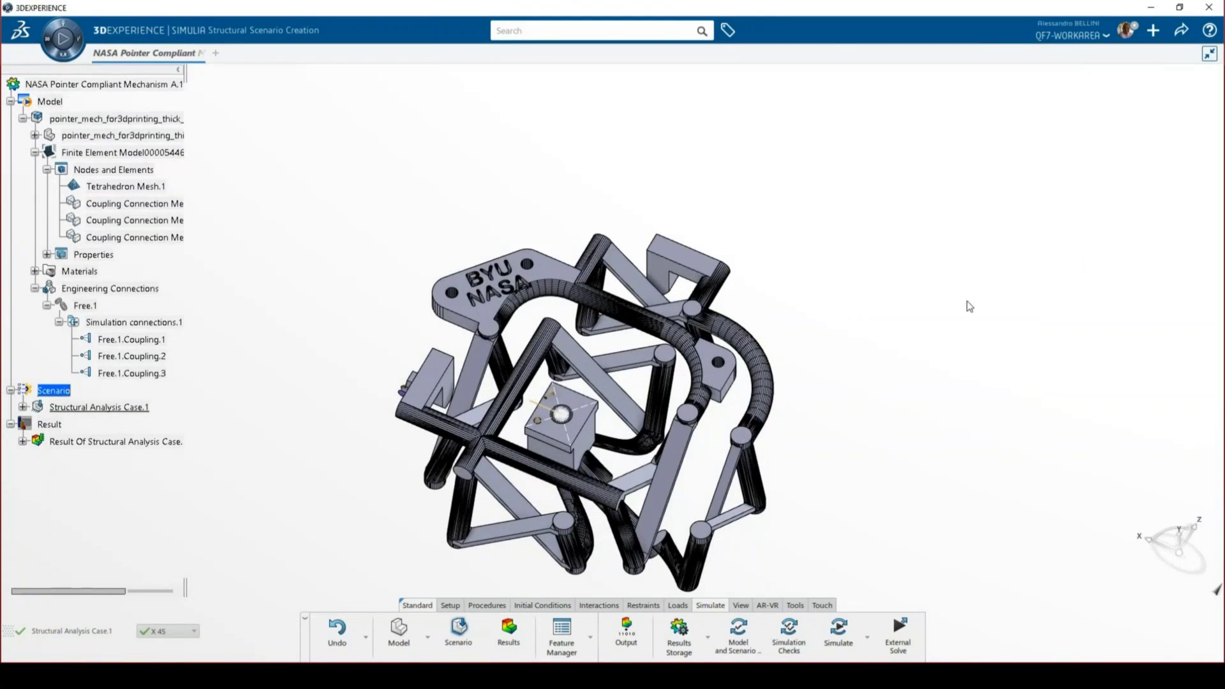
Open the simulation results and display the Von Mises Stress.1 plot at frame 14 of step Z 45.
{"action": "scroll", "coordinate": [600, 529], "scroll_direction": "up", "scroll_amount": 3}
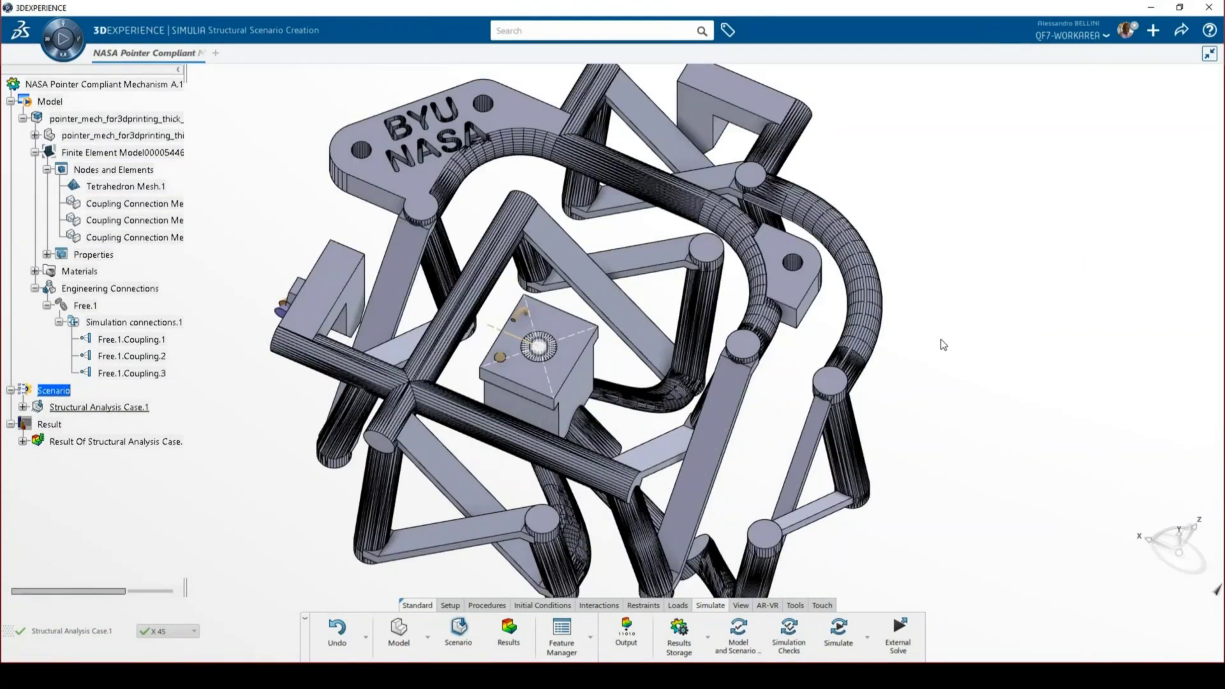
{"action": "left_click", "coordinate": [510, 635]}
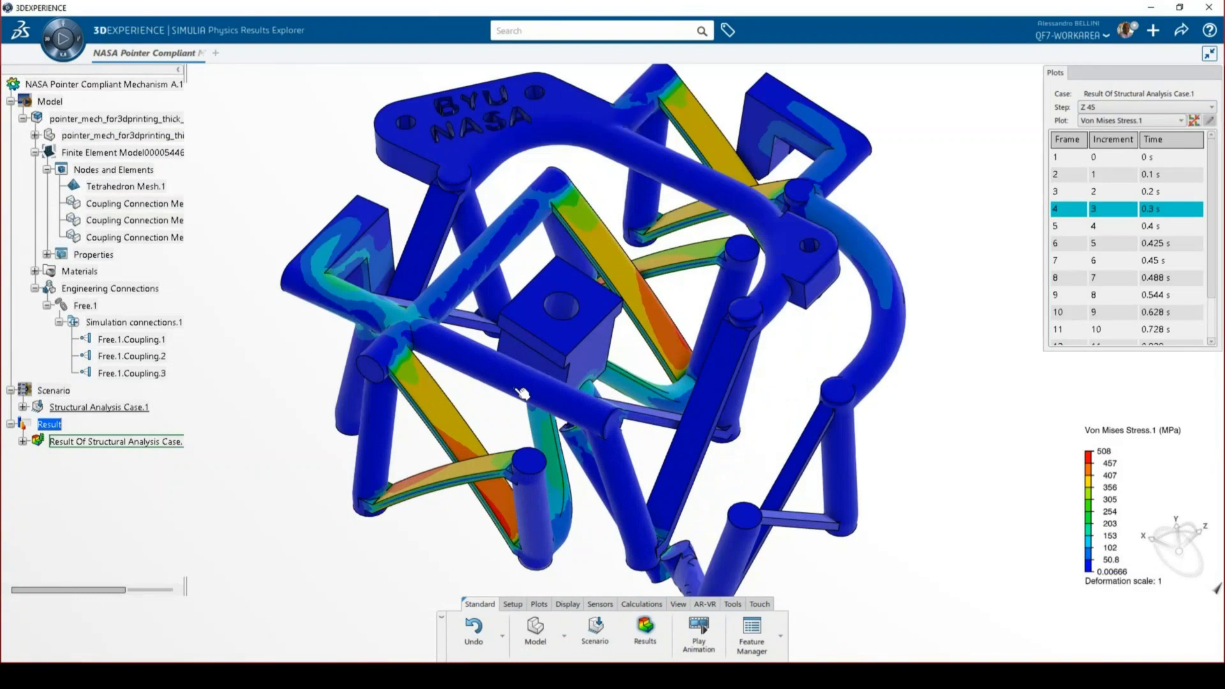
{"action": "left_click", "coordinate": [1191, 161]}
{"action": "left_click_drag", "start_coordinate": [1212, 181], "coordinate": [1212, 235]}
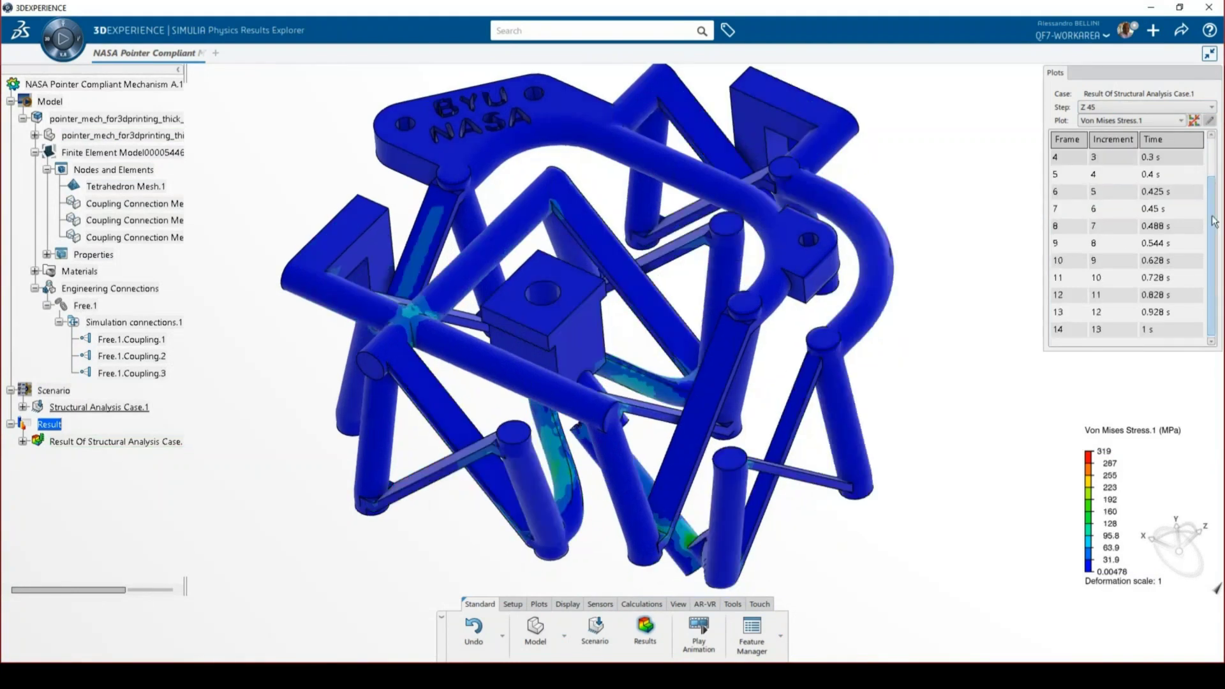
{"action": "left_click", "coordinate": [1173, 330]}
Switch the results to step X 45 and examine the Von Mises stress animation across the load steps.
{"action": "left_click", "coordinate": [1112, 107]}
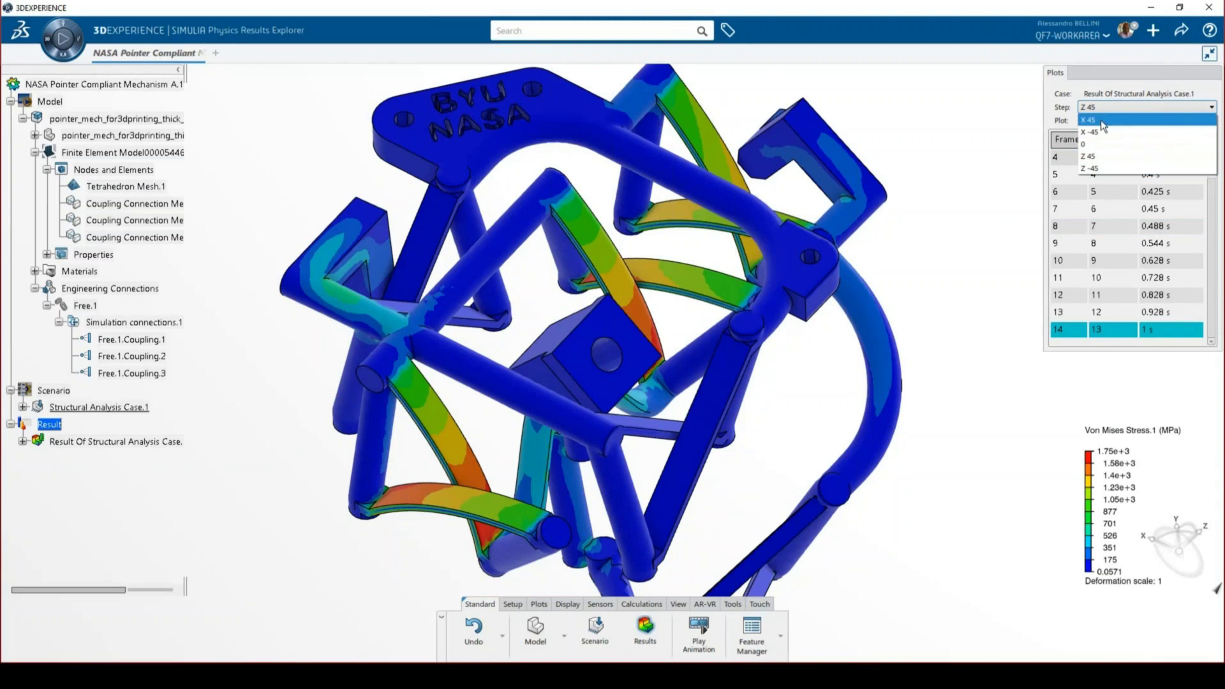
{"action": "left_click", "coordinate": [1104, 121]}
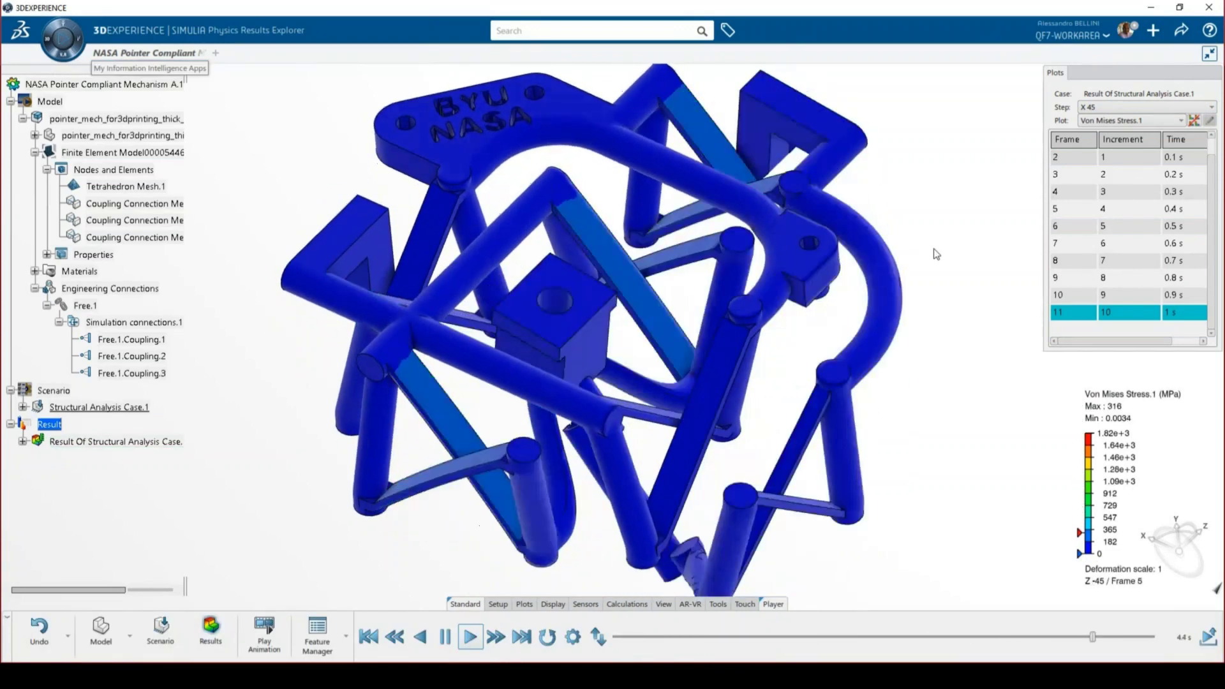
{"action": "left_click", "coordinate": [395, 638]}
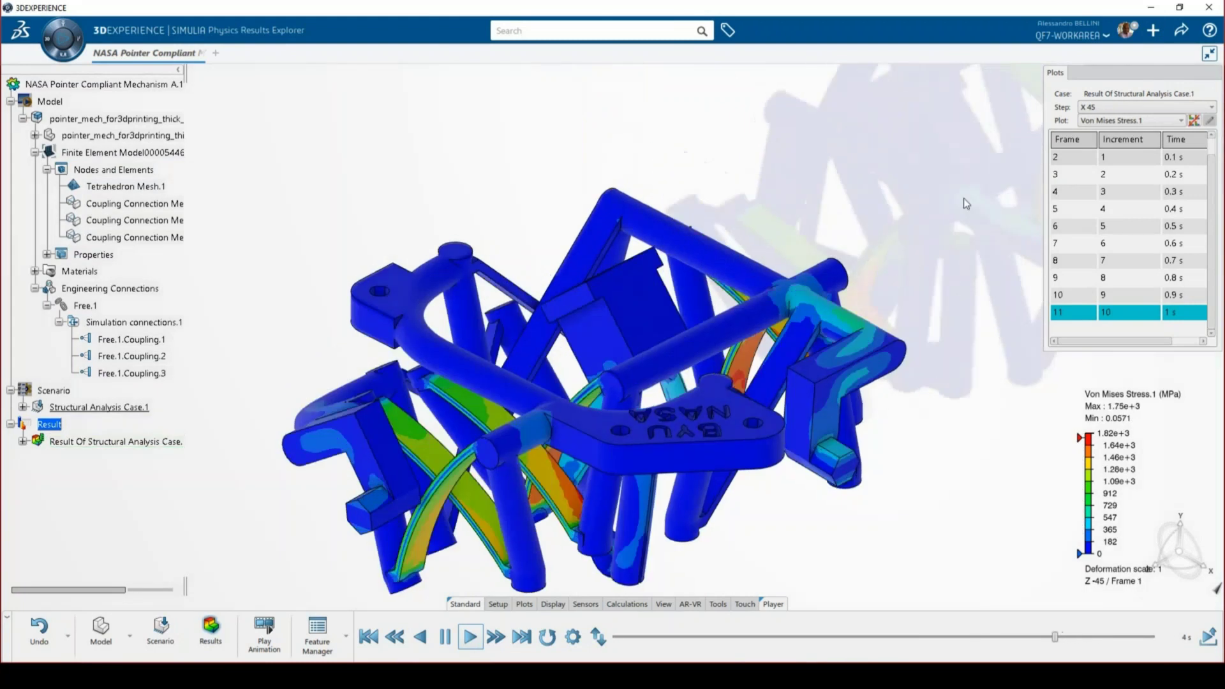
Display the Displacement.1 plot, examine the animated motion from different sides of the mechanism, and end the animation.
{"action": "left_click", "coordinate": [1181, 121]}
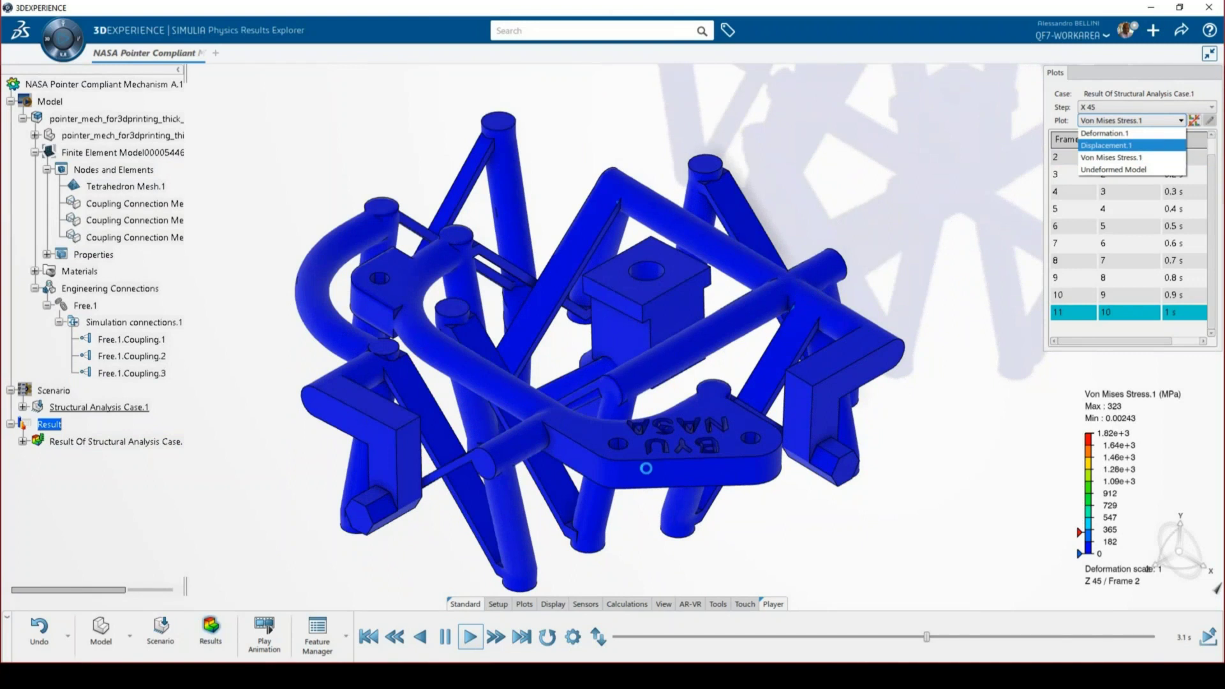
{"action": "left_click", "coordinate": [1110, 146]}
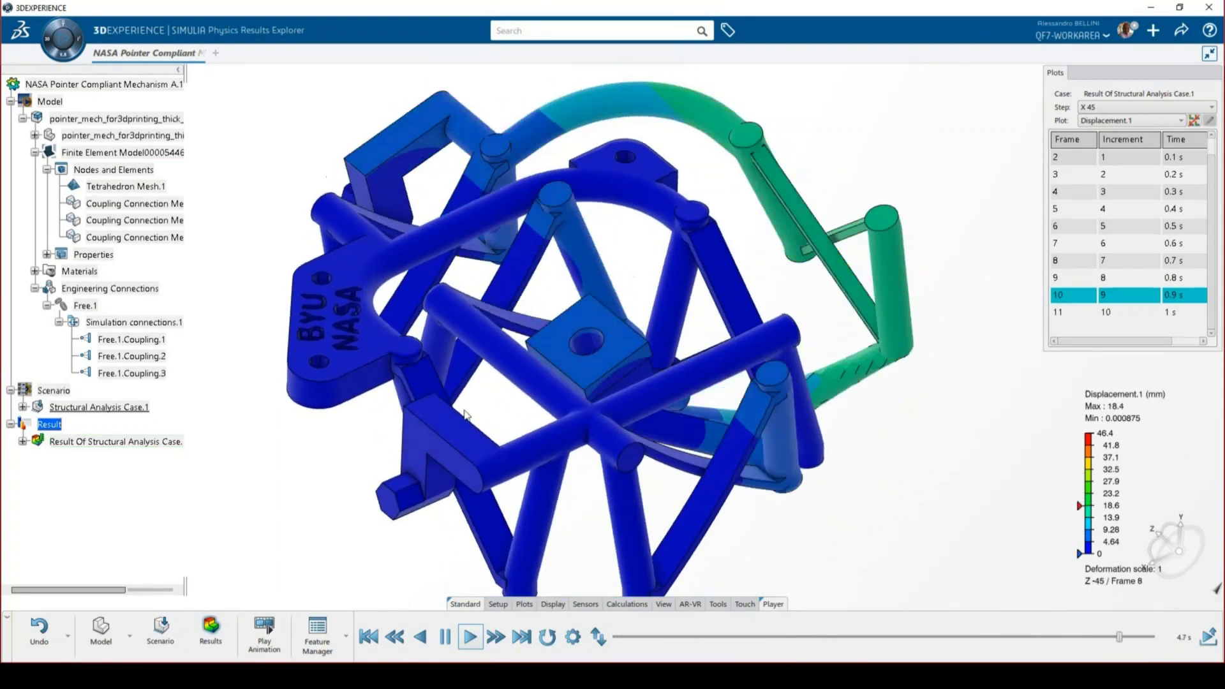
{"action": "middle_click_drag", "start_coordinate": [465, 414], "coordinate": [653, 438]}
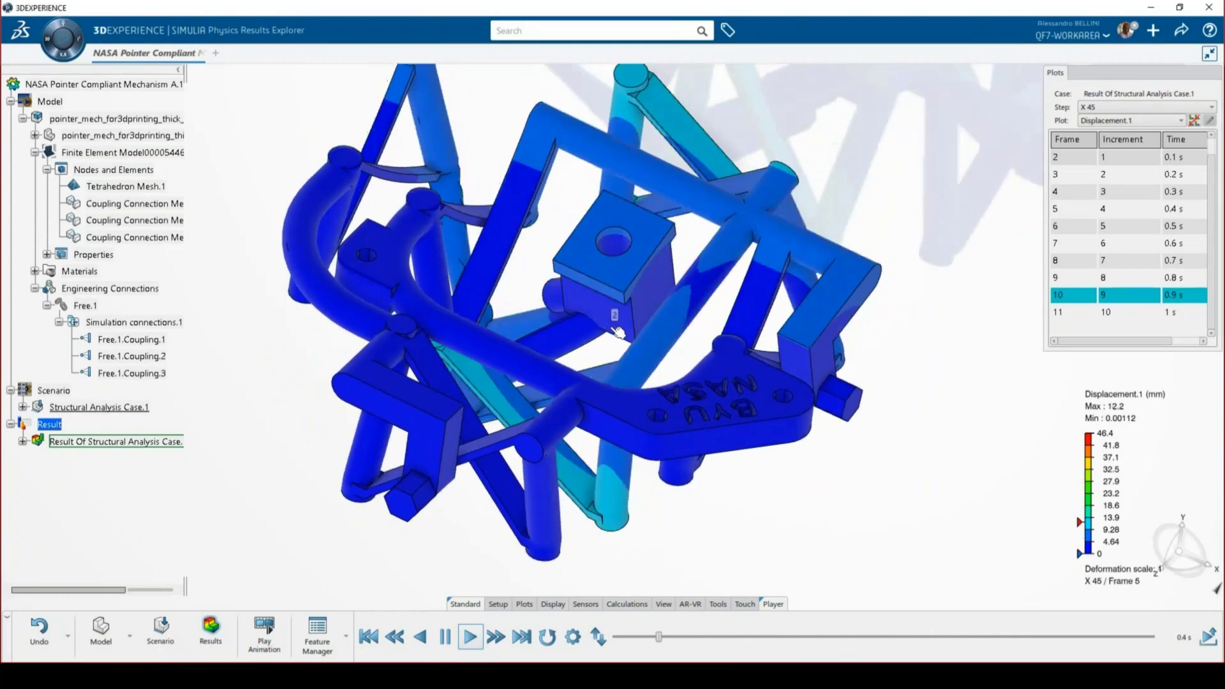
{"action": "left_click", "coordinate": [1209, 637]}
{"action": "middle_click_drag", "start_coordinate": [827, 483], "coordinate": [436, 478]}
Open the existing XY-History UR (Rotational Vector Component 1) plot definition and review its variable and quantity options, keeping Rotational Vector Component 1.
{"action": "left_click", "coordinate": [23, 441]}
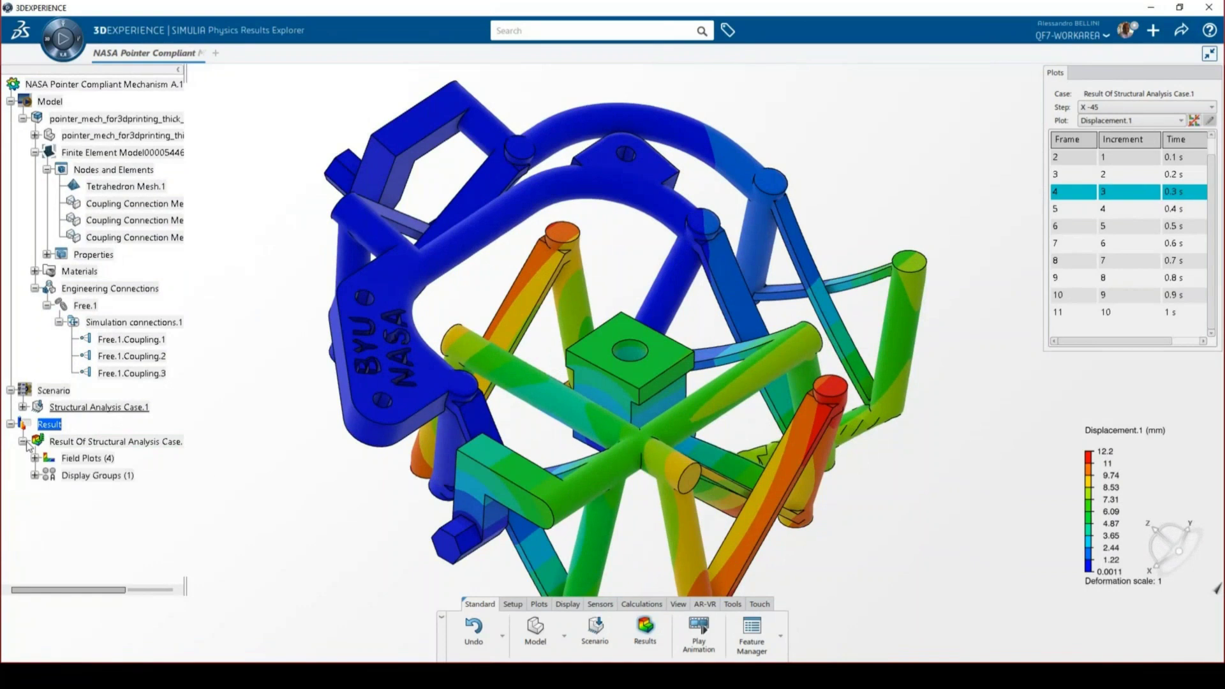
{"action": "left_click", "coordinate": [35, 458]}
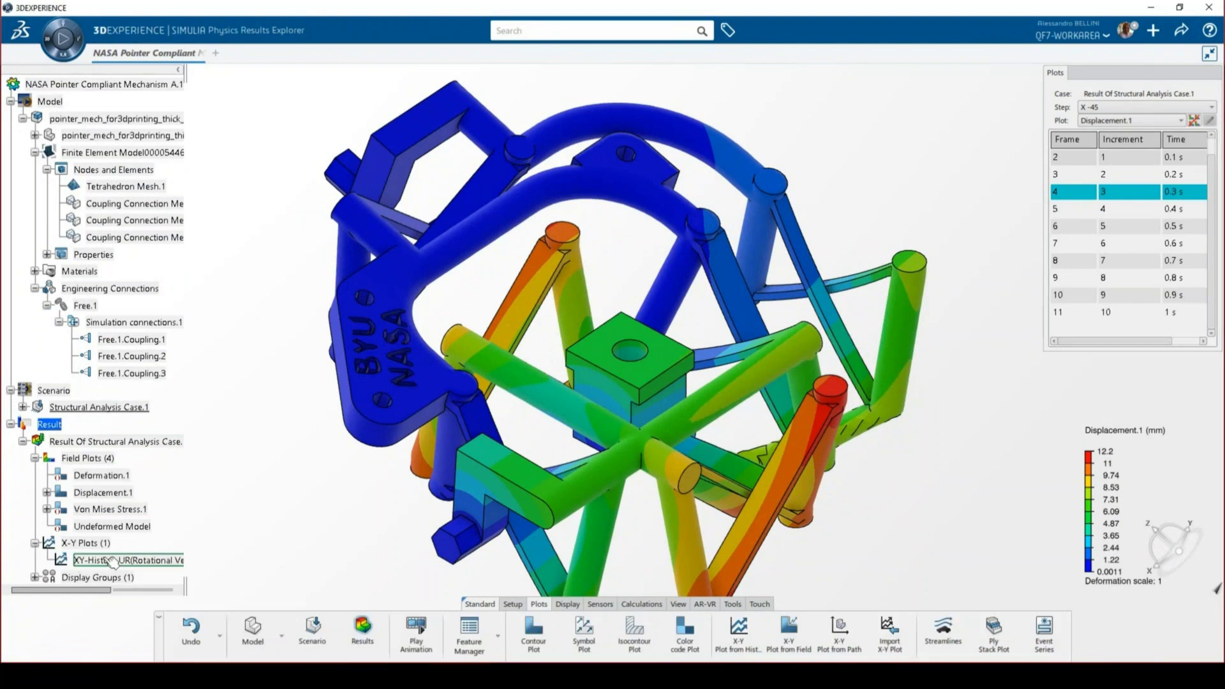
{"action": "double_click", "coordinate": [112, 560]}
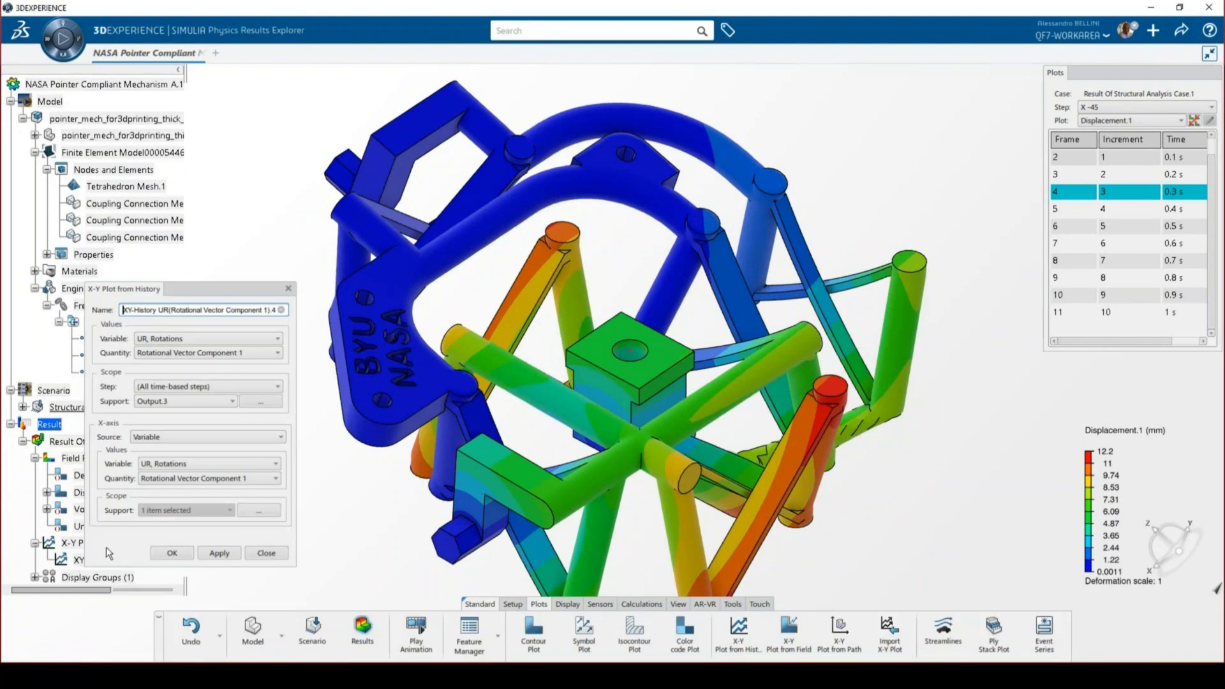
{"action": "left_click", "coordinate": [181, 342]}
{"action": "left_click", "coordinate": [181, 342]}
{"action": "left_click", "coordinate": [228, 353]}
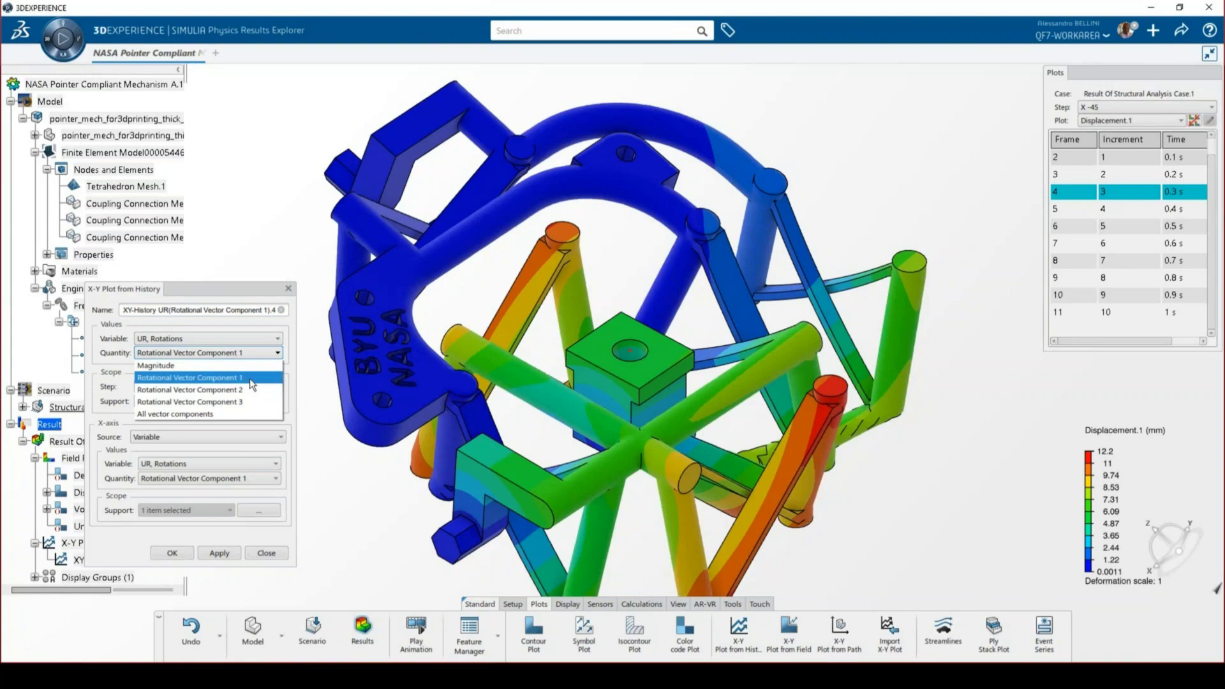
{"action": "left_click", "coordinate": [276, 352]}
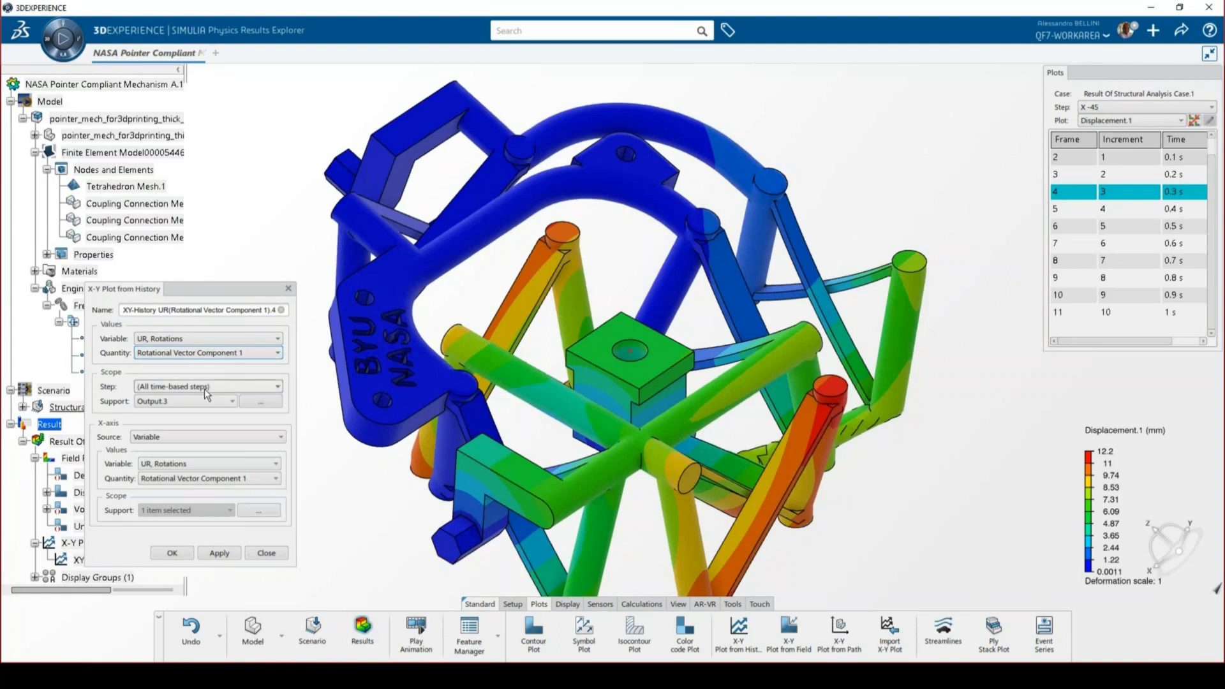
Check the history plot's support and X-axis quantity, then generate the angle-versus-angle curve, inspect it and close the plot viewer.
{"action": "left_click", "coordinate": [152, 404]}
{"action": "left_click", "coordinate": [165, 418]}
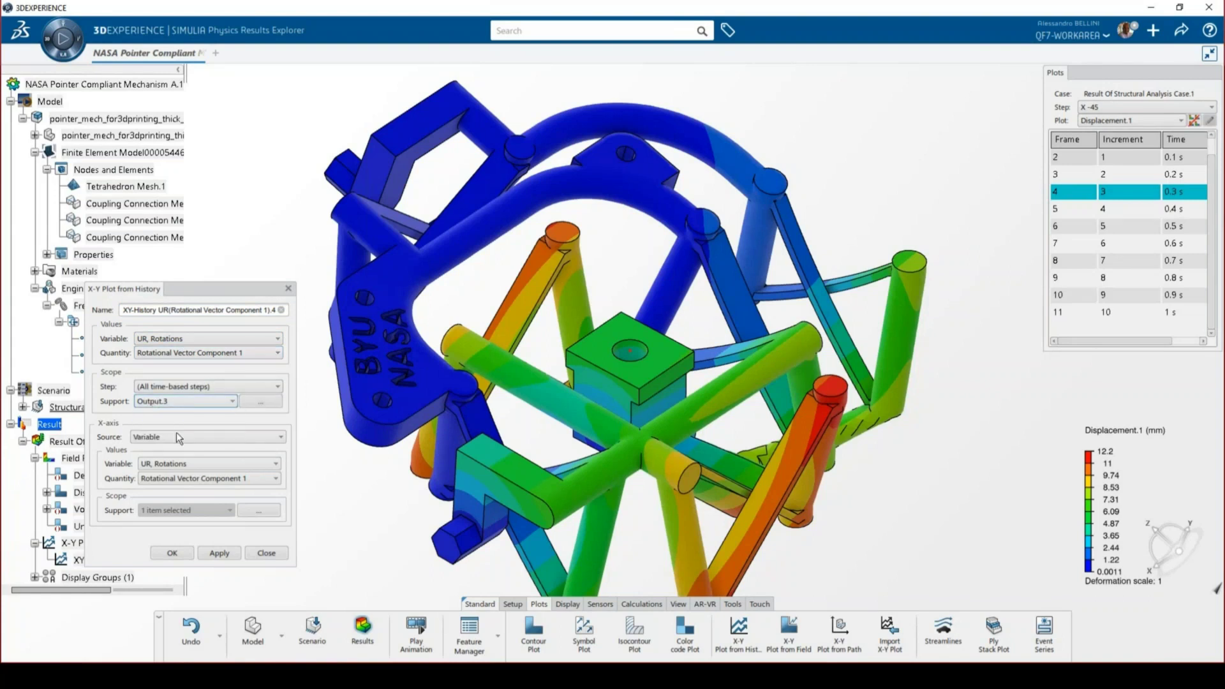
{"action": "left_click", "coordinate": [181, 477]}
{"action": "left_click", "coordinate": [182, 477]}
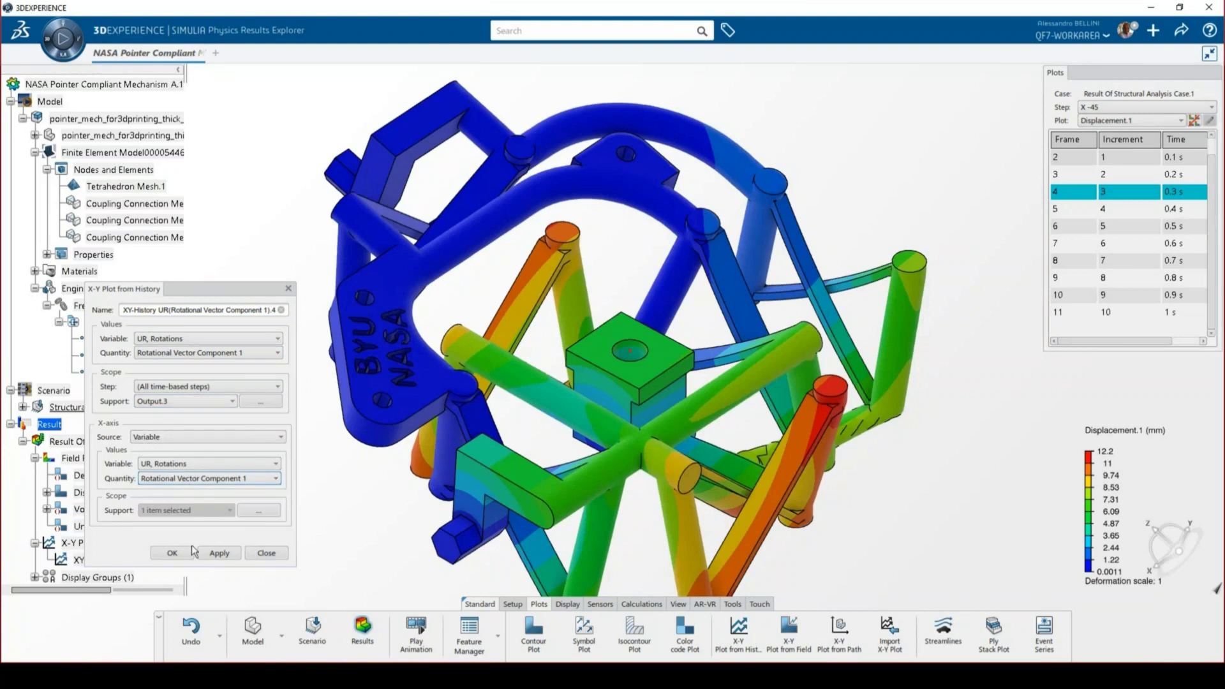
{"action": "left_click", "coordinate": [172, 553]}
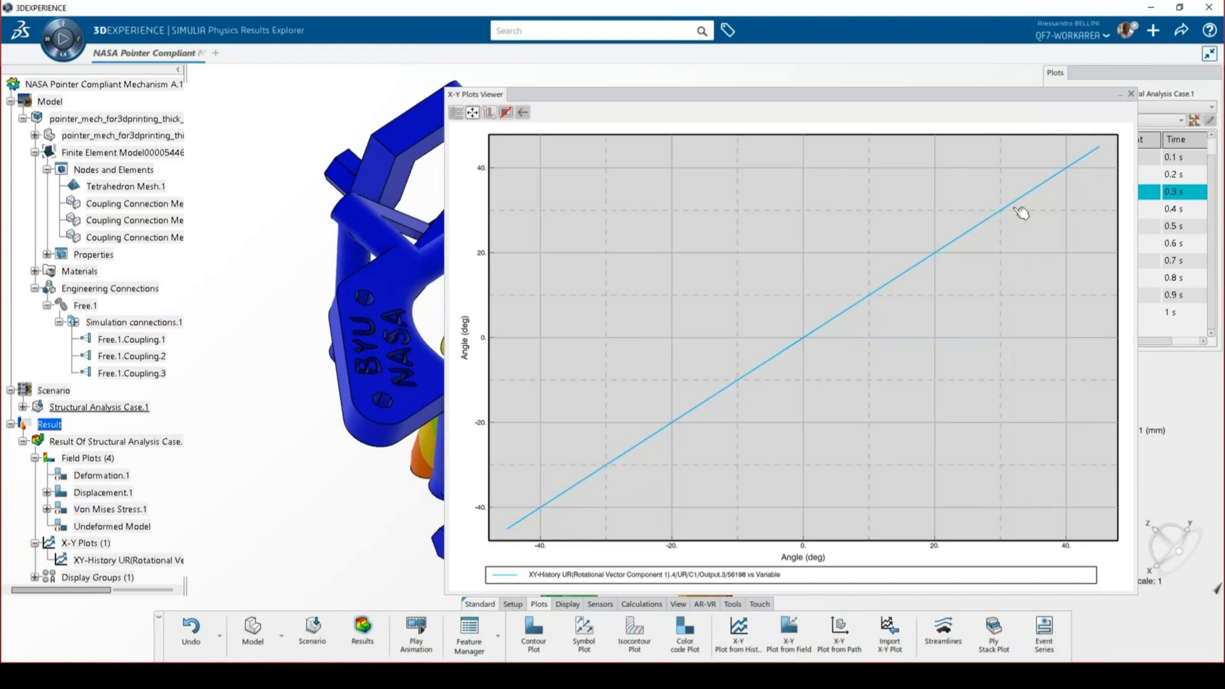
{"action": "left_click", "coordinate": [1132, 94]}
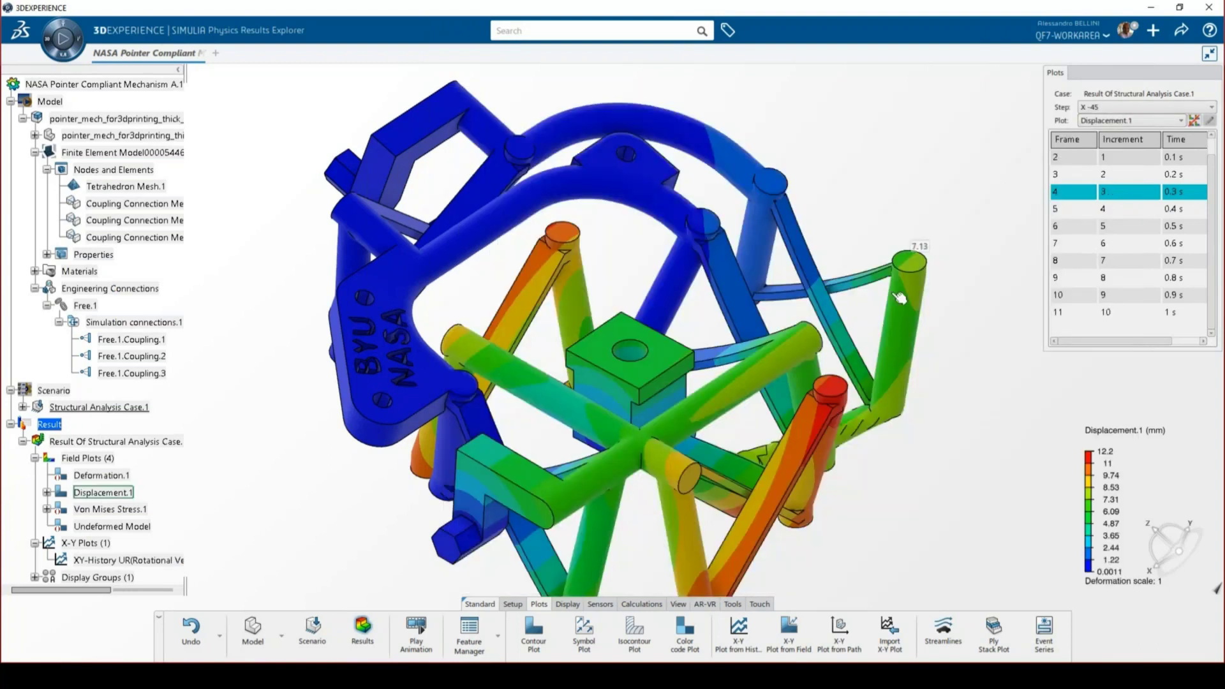